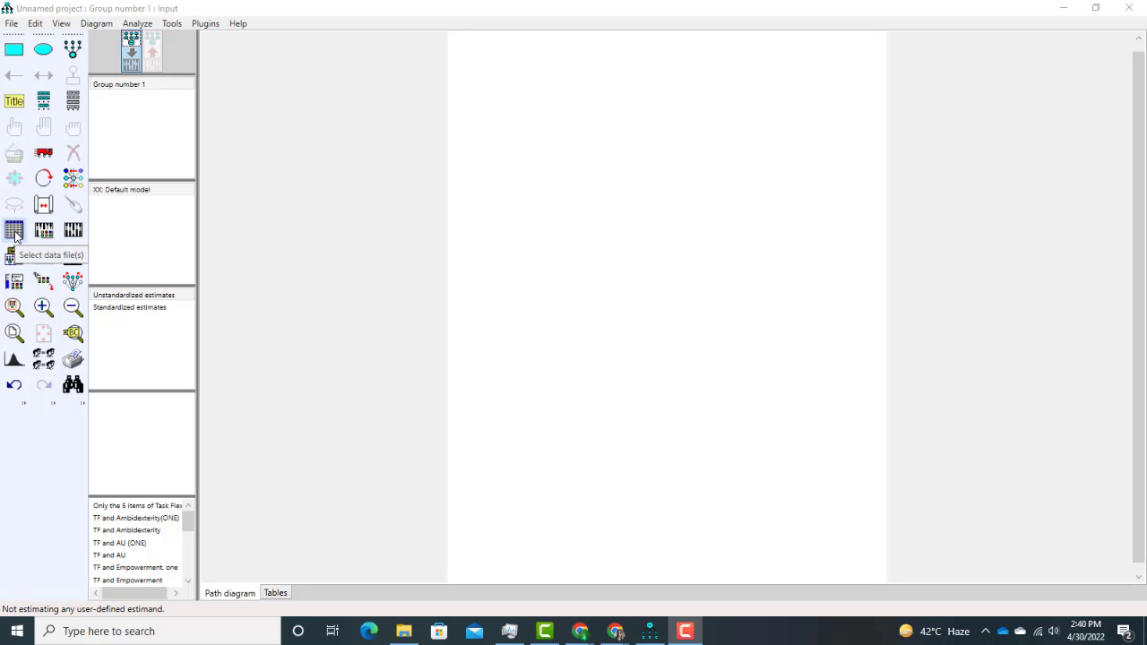
# - Load the SPSS data file SSL and outcomes from the CFA (Teaching) folder on New Volume (Z:) for Group number 1
pyautogui.click(14, 232)
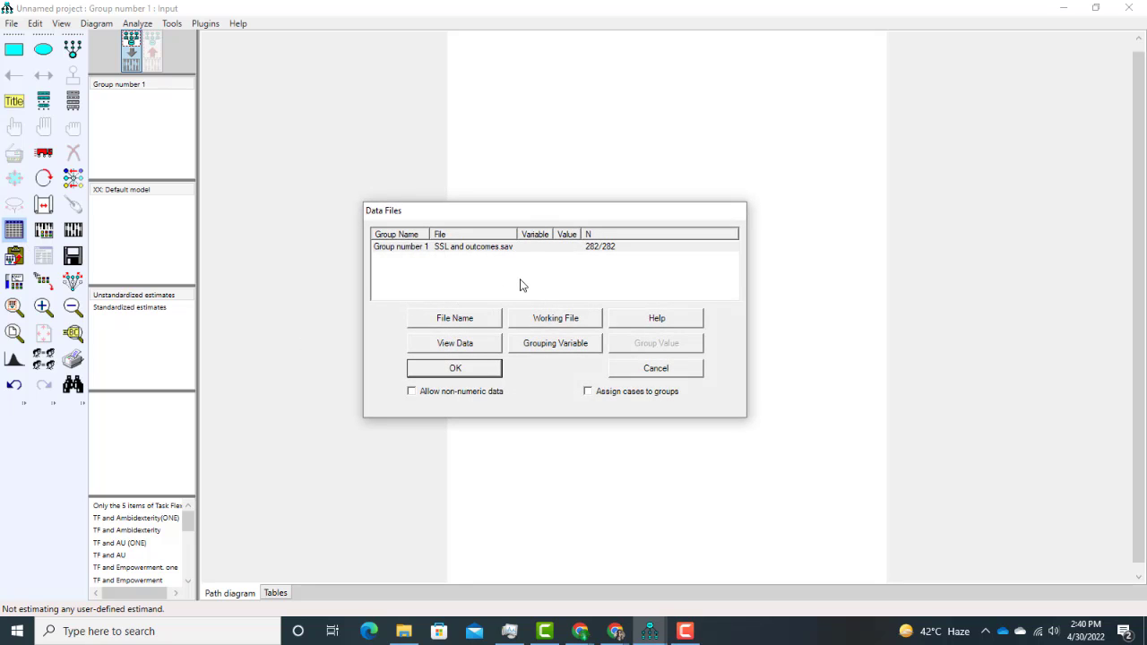
pyautogui.click(480, 319)
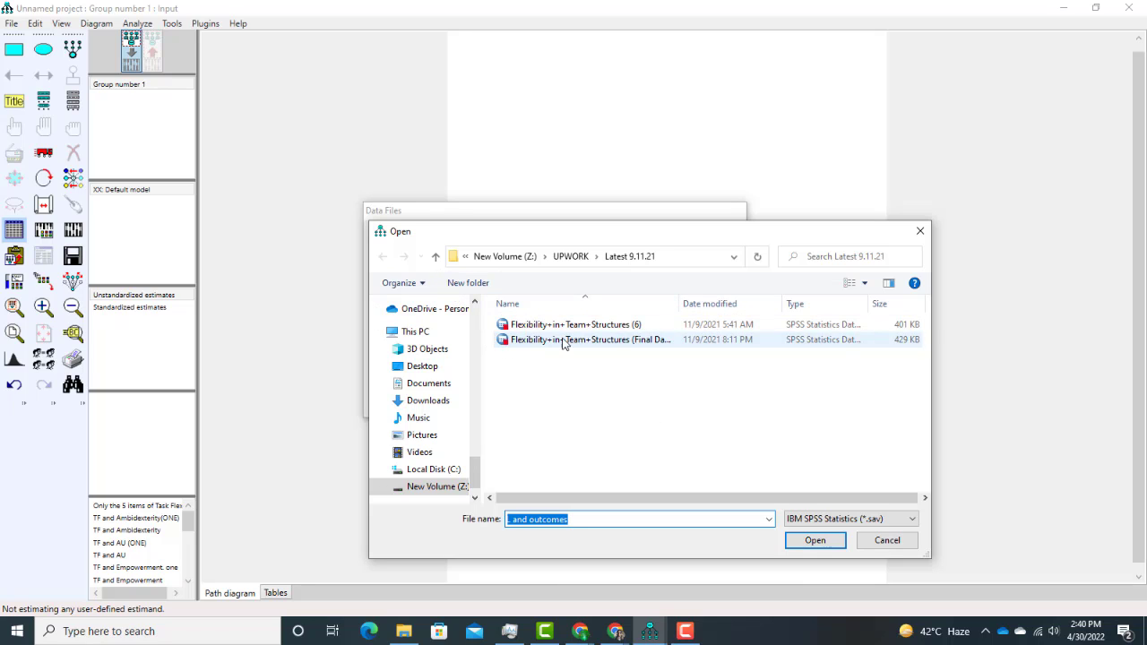
pyautogui.click(500, 257)
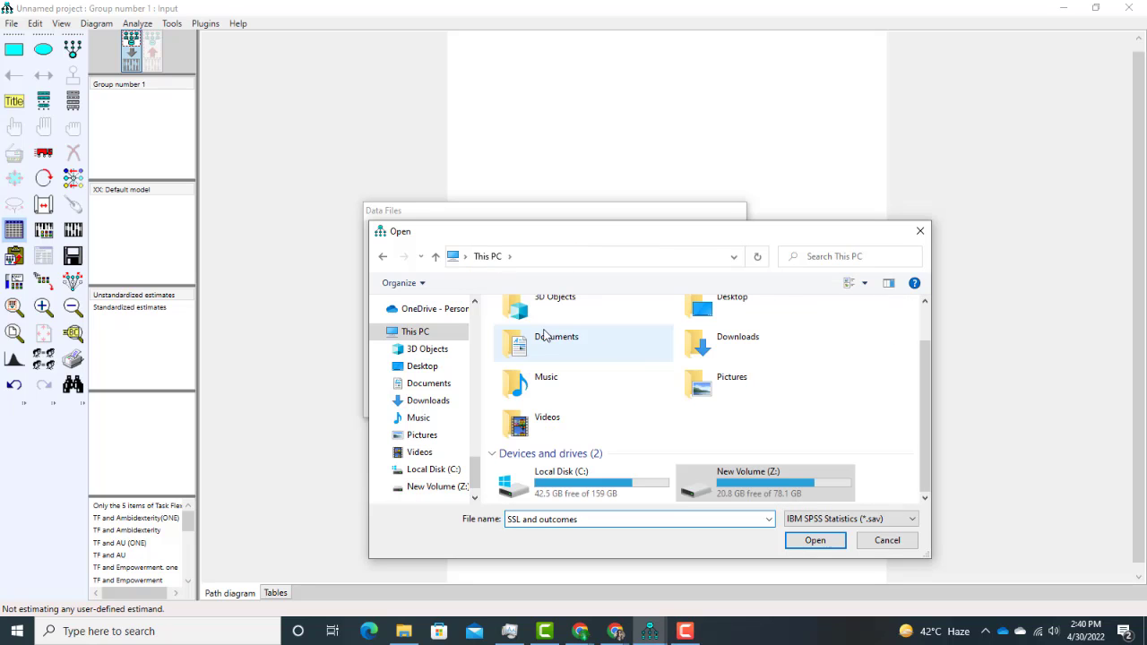
pyautogui.doubleClick(692, 470)
pyautogui.scroll(-1, 567, 399)
pyautogui.scroll(1, 578, 400)
pyautogui.click(531, 392)
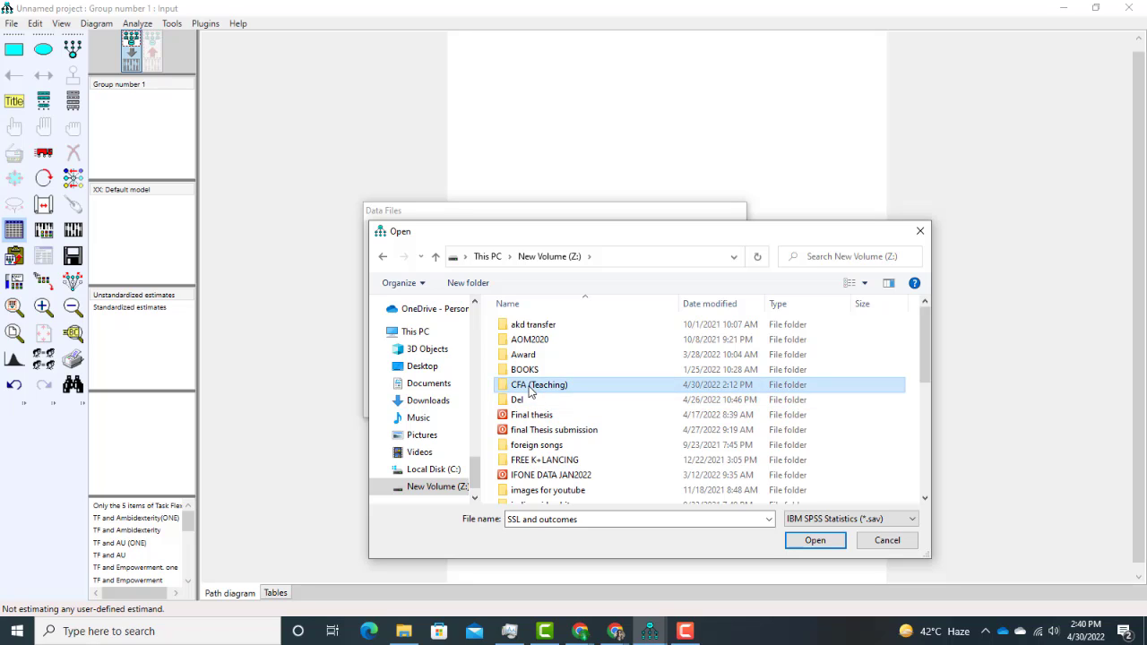
pyautogui.doubleClick(531, 392)
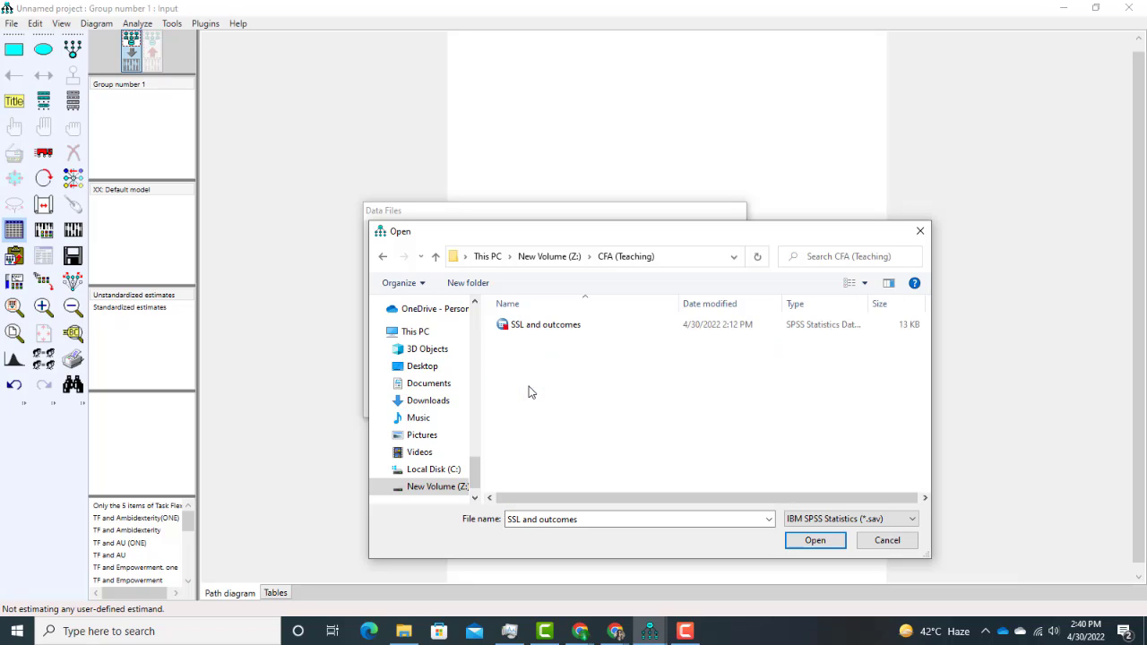
pyautogui.doubleClick(534, 328)
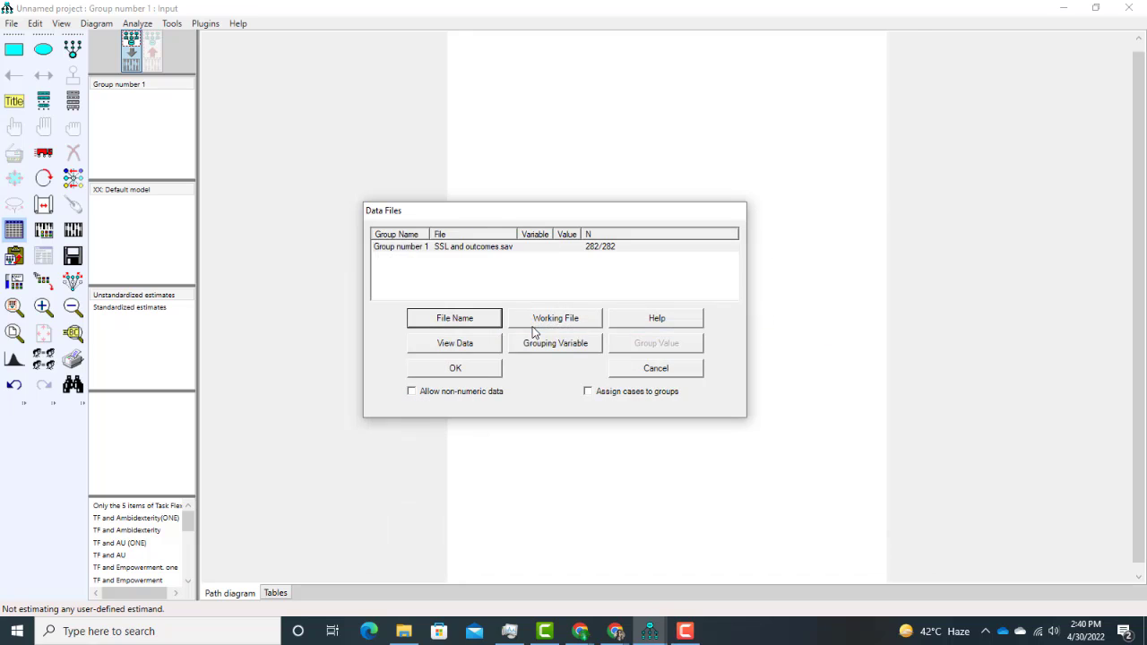
pyautogui.click(473, 368)
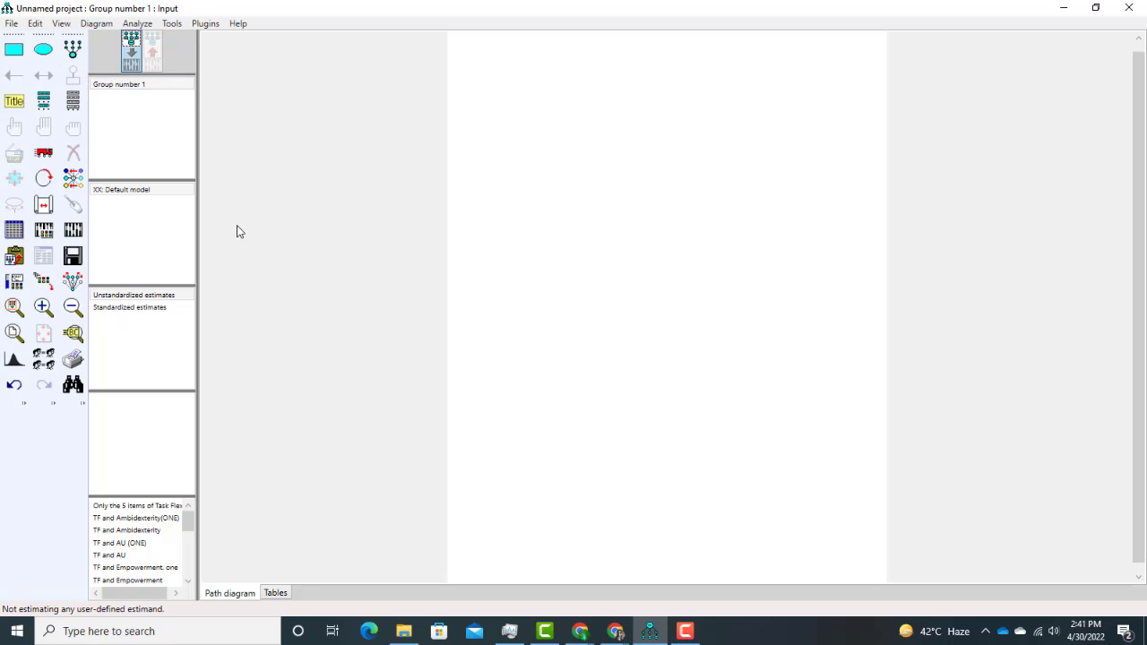
# - Draw one unobserved-variable circle with a row of three observed-variable rectangles above it, and shift the circle beneath the middle rectangle
pyautogui.click(44, 50)
pyautogui.moveTo(536, 183); pyautogui.dragTo(574, 225)
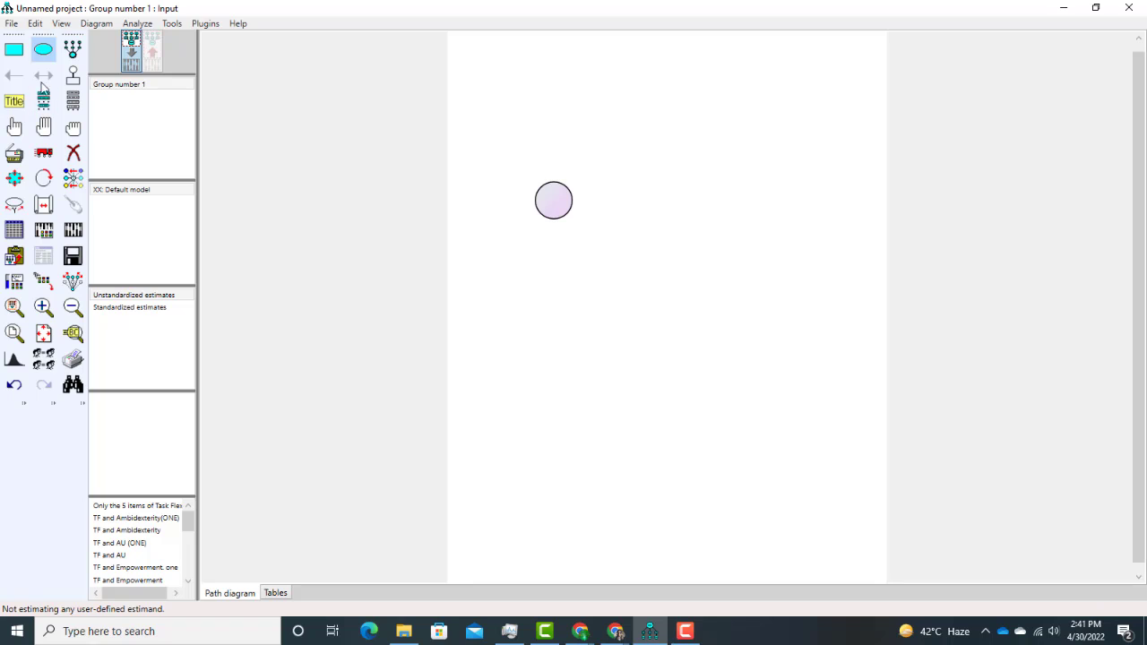
pyautogui.click(22, 52)
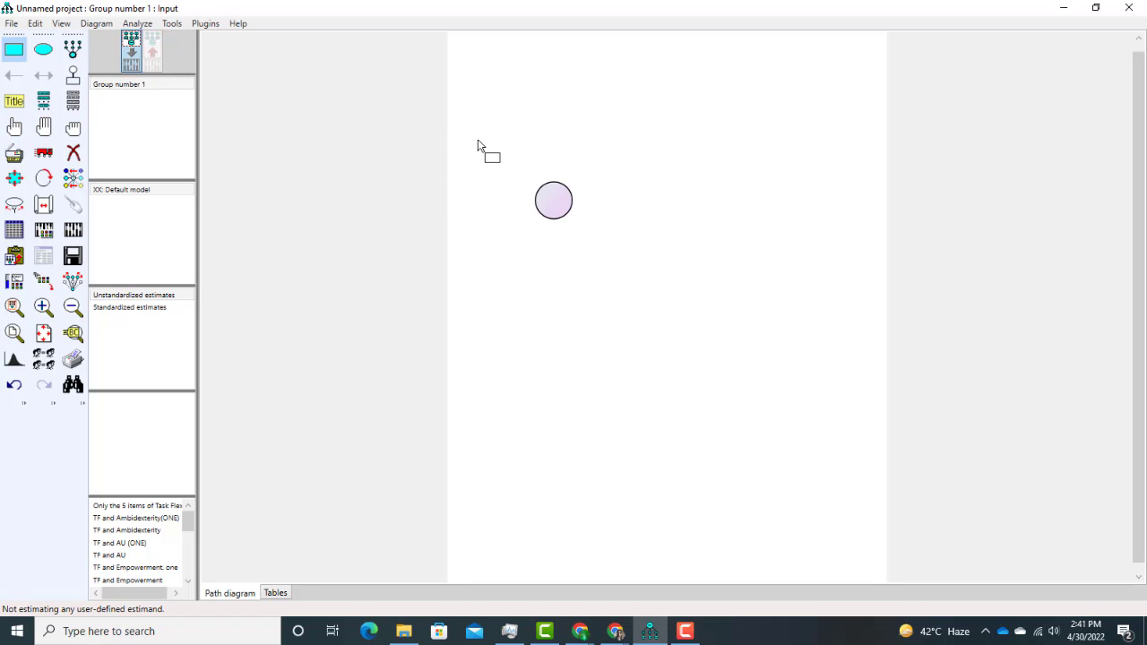
pyautogui.moveTo(477, 141)
pyautogui.mouseDown()
pyautogui.moveTo(502, 166)
pyautogui.moveTo(608, 161)
pyautogui.mouseUp()
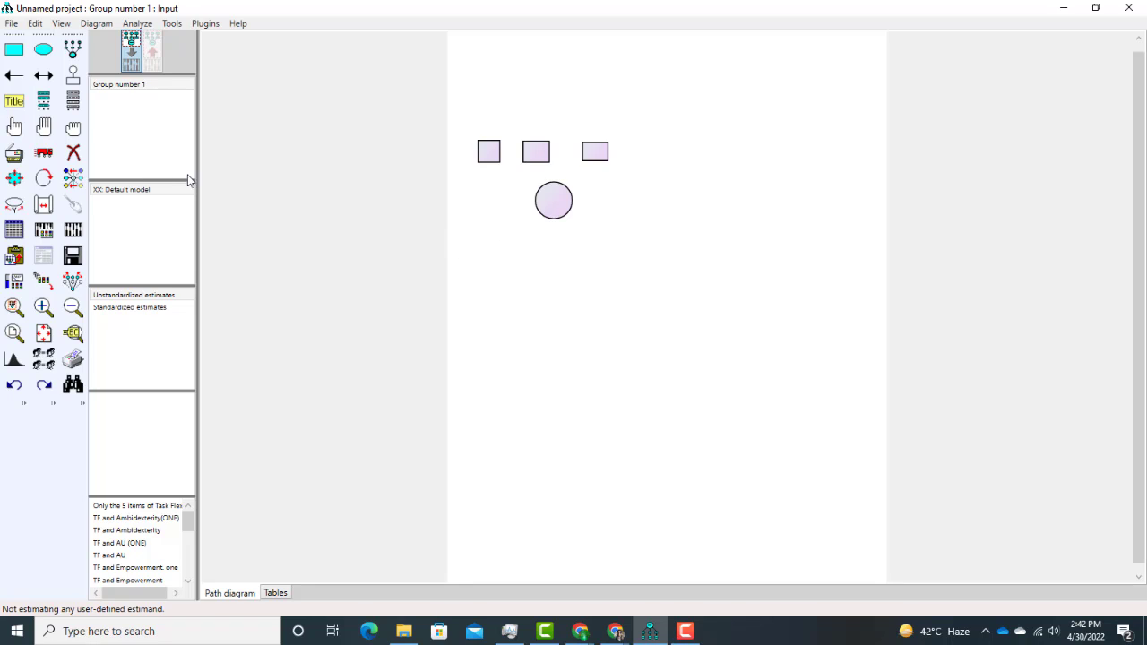
pyautogui.click(51, 160)
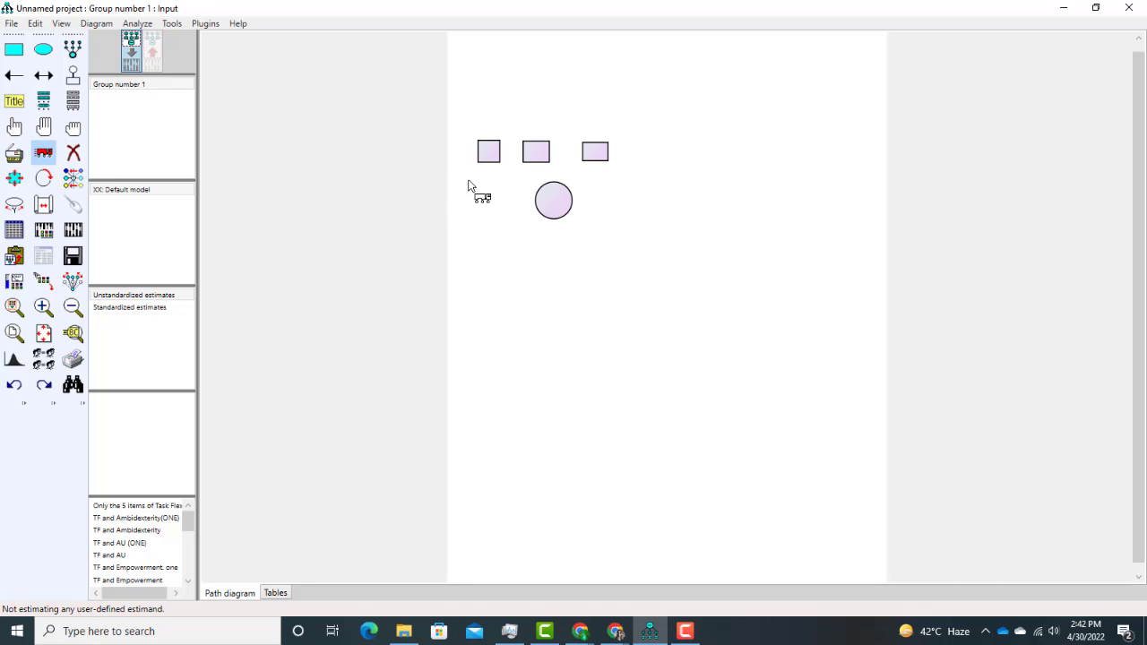
pyautogui.moveTo(544, 213)
pyautogui.mouseDown()
pyautogui.moveTo(494, 213)
pyautogui.moveTo(537, 228)
pyautogui.mouseUp()
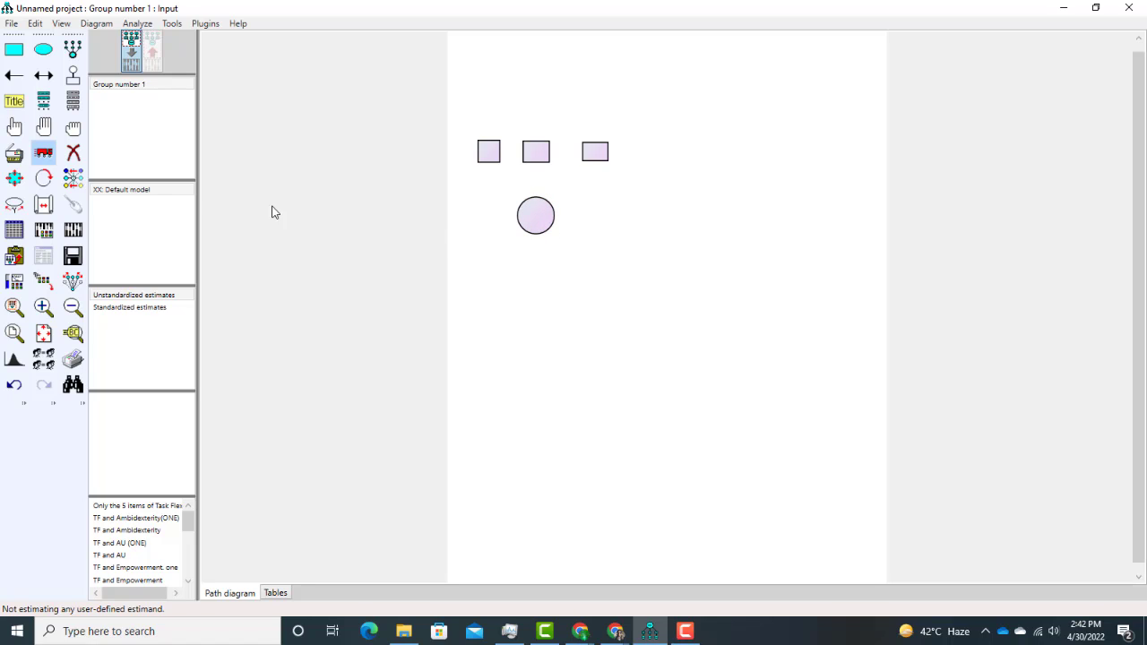
# - Draw single-headed paths from the circle to each of the three rectangles
pyautogui.click(20, 79)
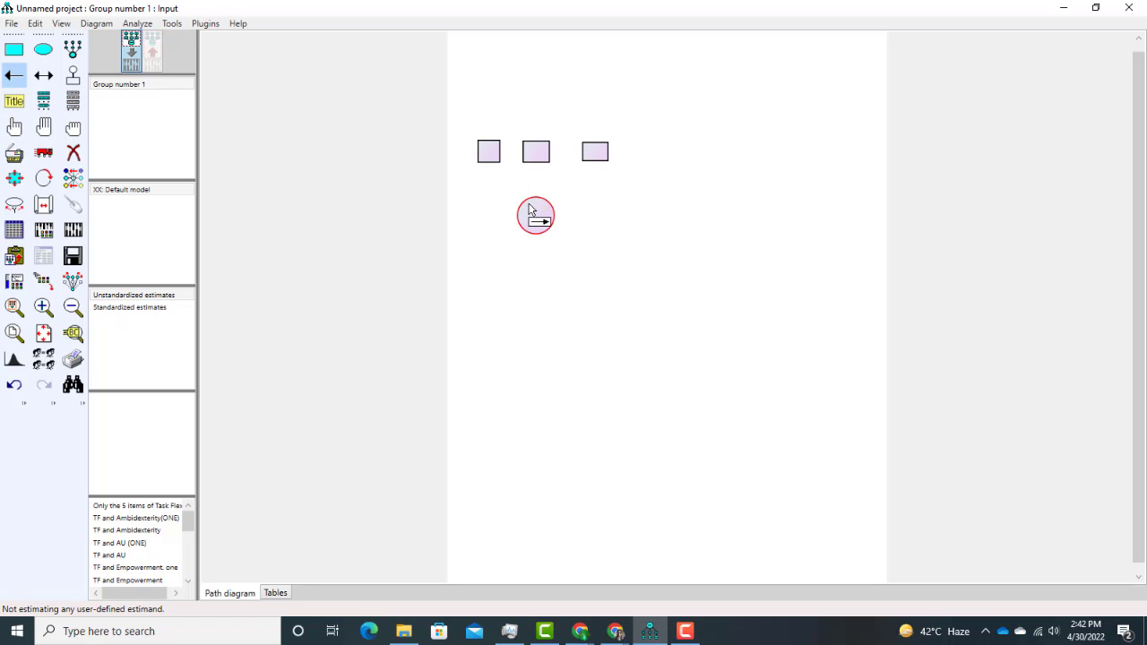
pyautogui.moveTo(530, 214); pyautogui.dragTo(492, 159)
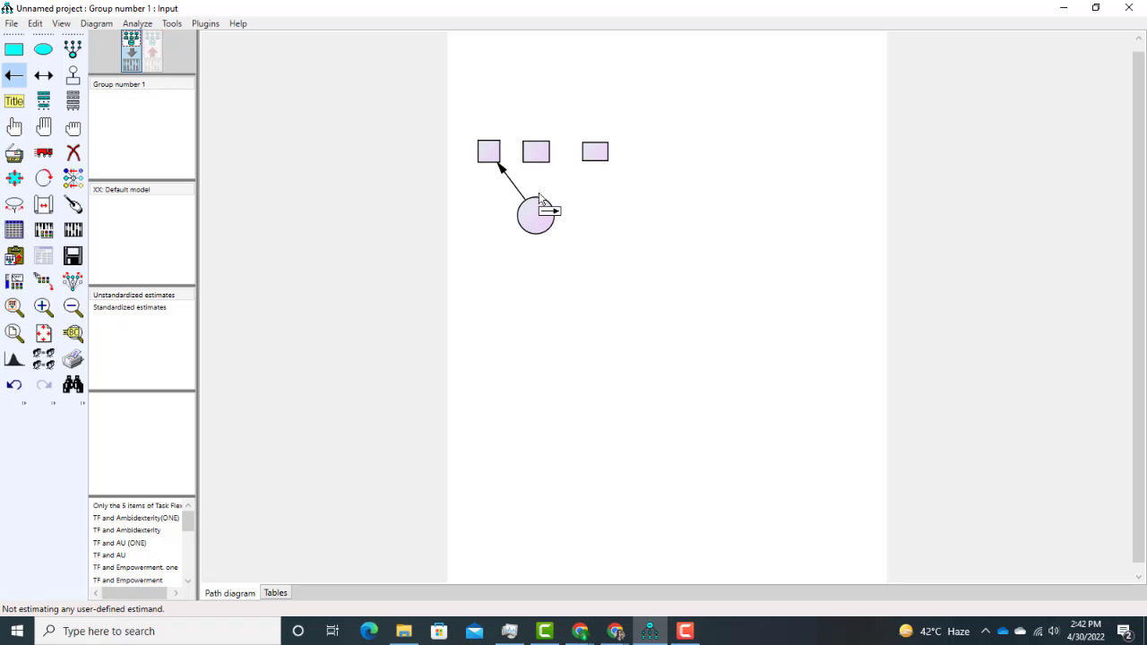
pyautogui.moveTo(541, 216); pyautogui.dragTo(541, 165)
pyautogui.moveTo(550, 220); pyautogui.dragTo(615, 160)
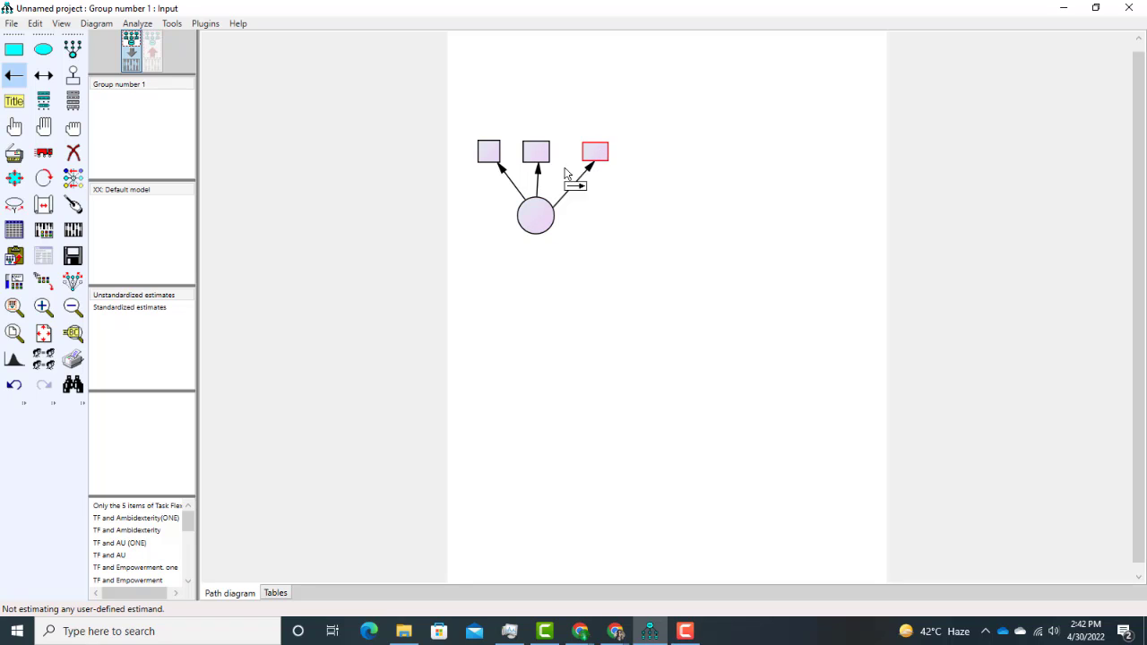
# - Add a unique error variable to each of the three observed rectangles
pyautogui.click(73, 82)
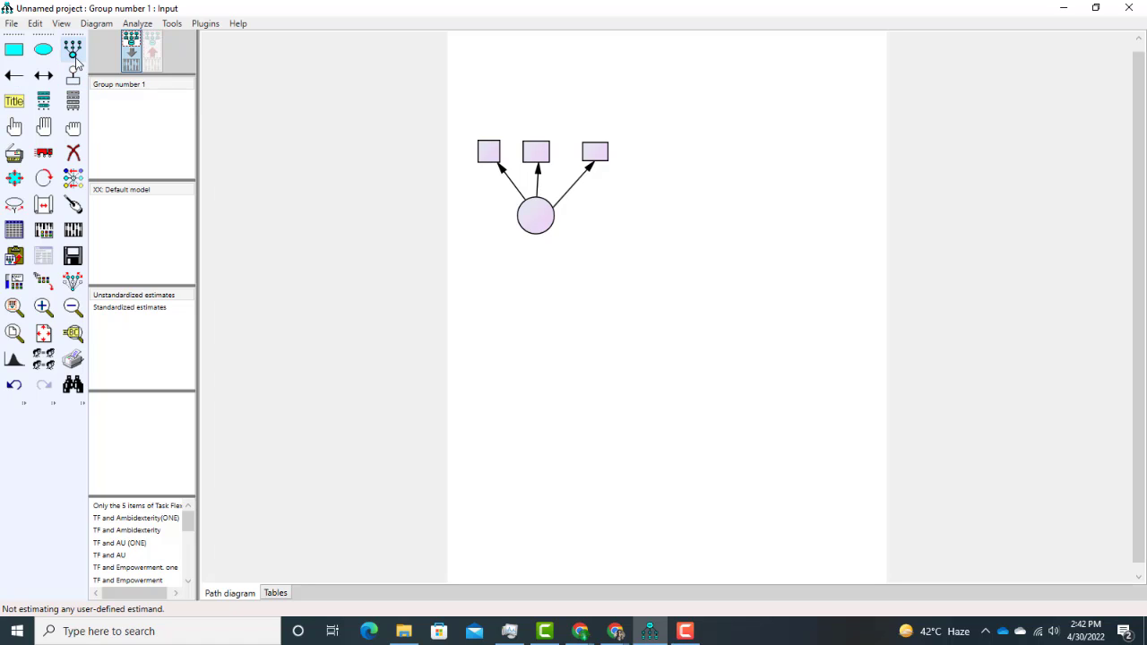
pyautogui.click(75, 82)
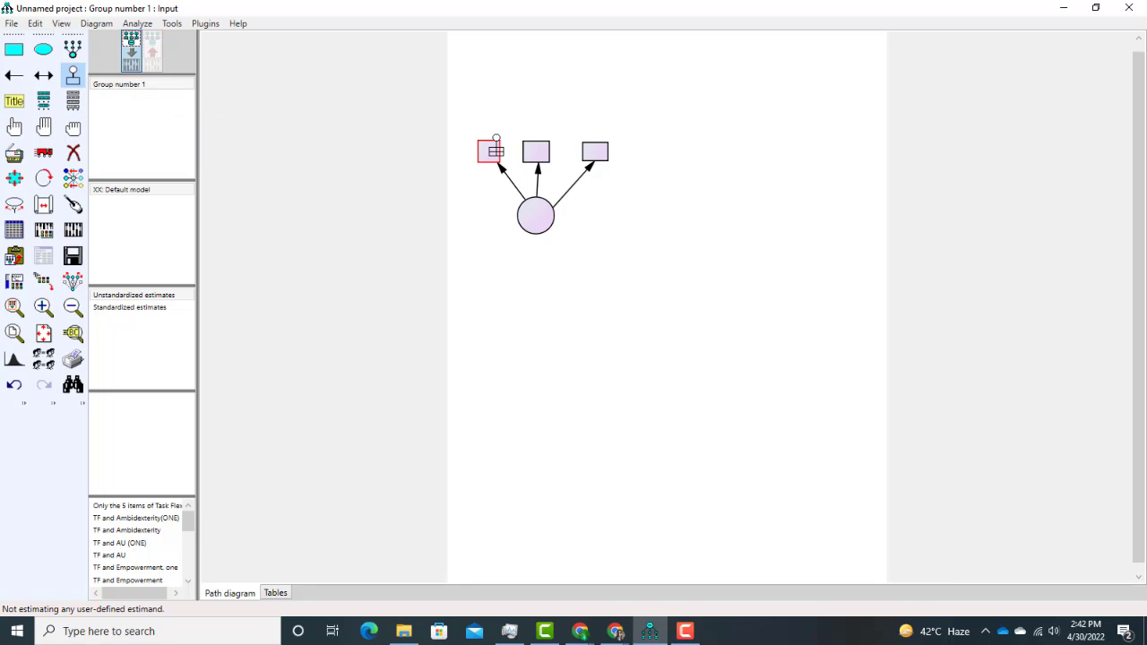
pyautogui.click(488, 151)
pyautogui.click(536, 149)
pyautogui.click(605, 150)
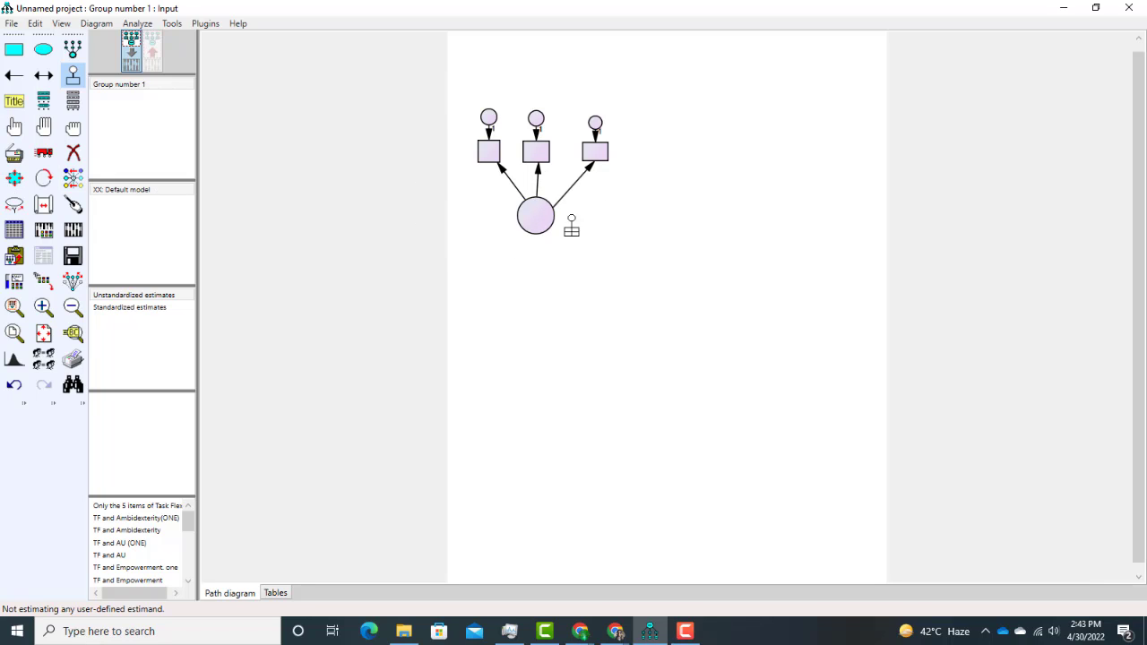
# - Erase the circle, the three rectangles and their error variables from the path diagram
pyautogui.click(73, 152)
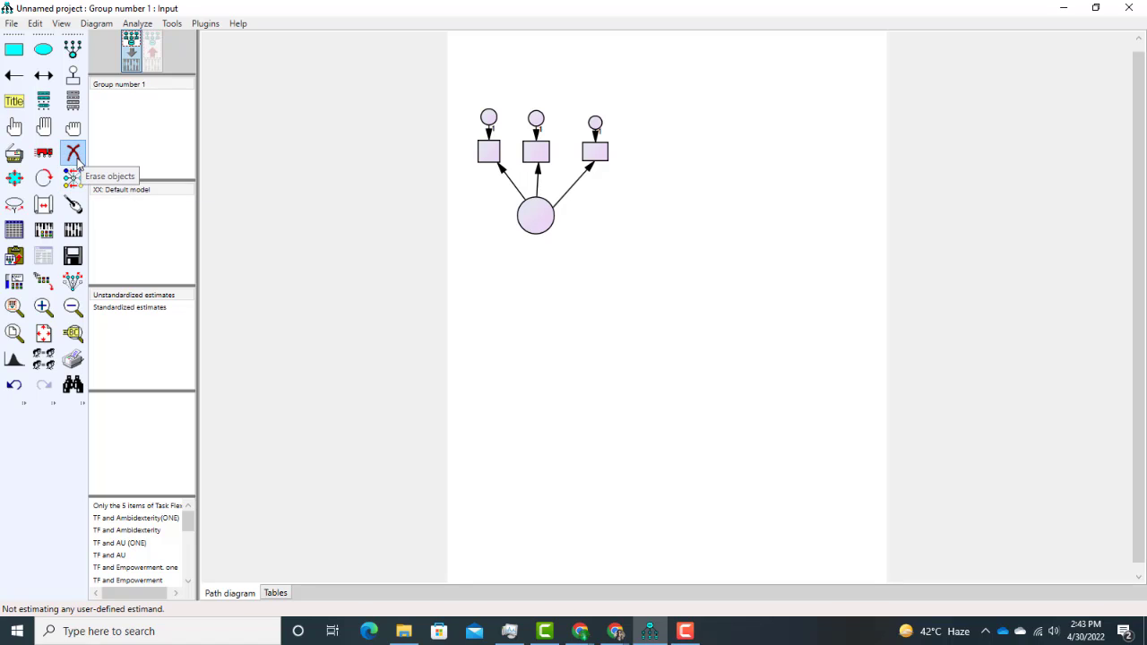
pyautogui.click(536, 216)
pyautogui.click(488, 151)
pyautogui.click(488, 118)
pyautogui.click(535, 120)
pyautogui.click(536, 152)
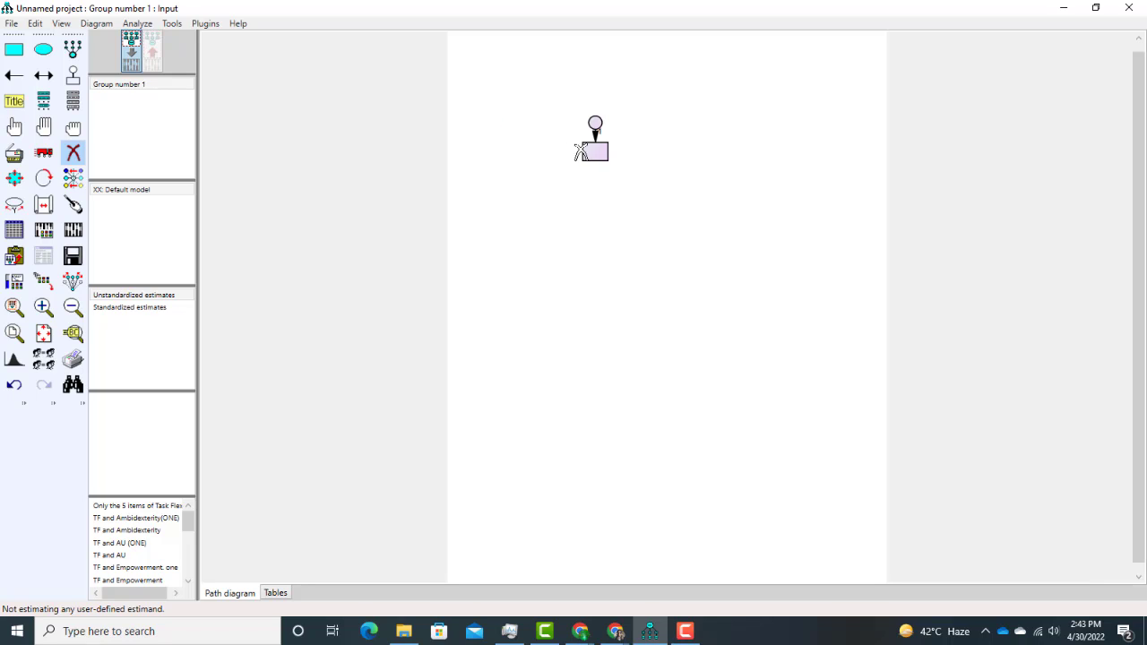
pyautogui.click(595, 151)
pyautogui.click(594, 124)
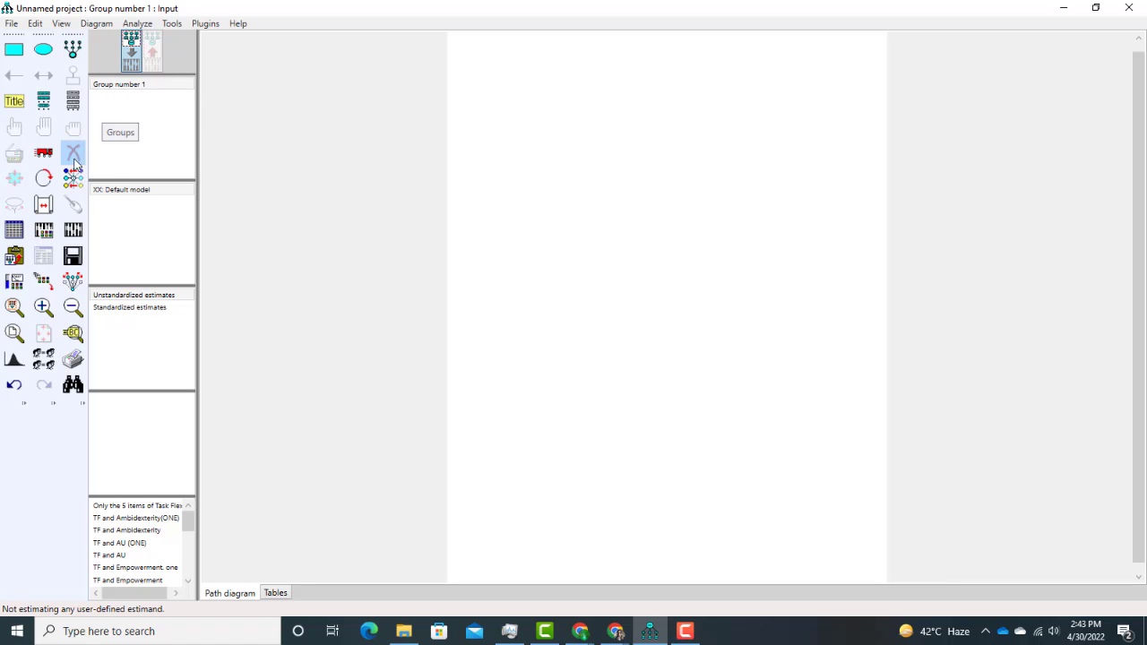
# - Draw a latent variable in the upper part of the page and give it five indicators with error terms
pyautogui.click(72, 47)
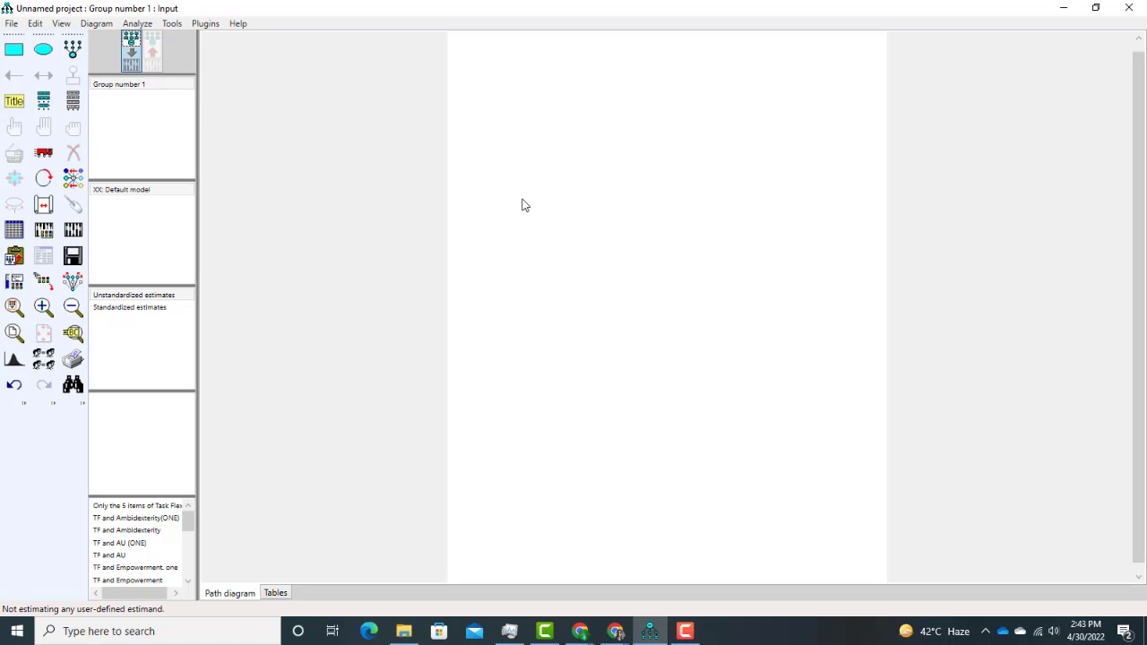
pyautogui.click(71, 56)
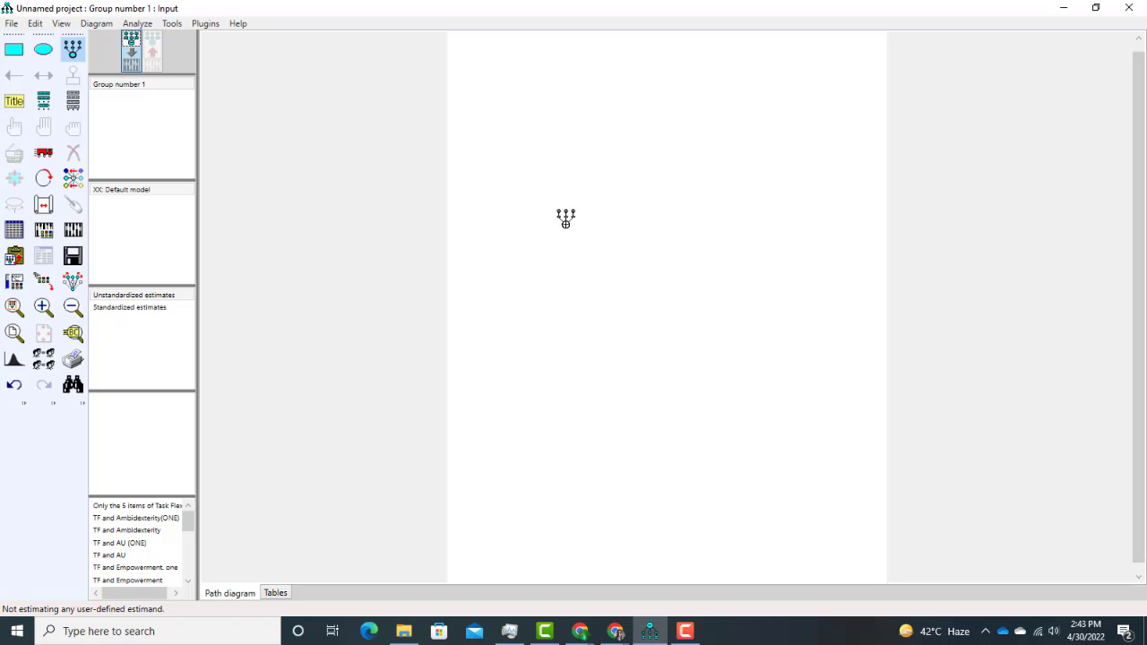
pyautogui.moveTo(528, 161); pyautogui.dragTo(564, 195)
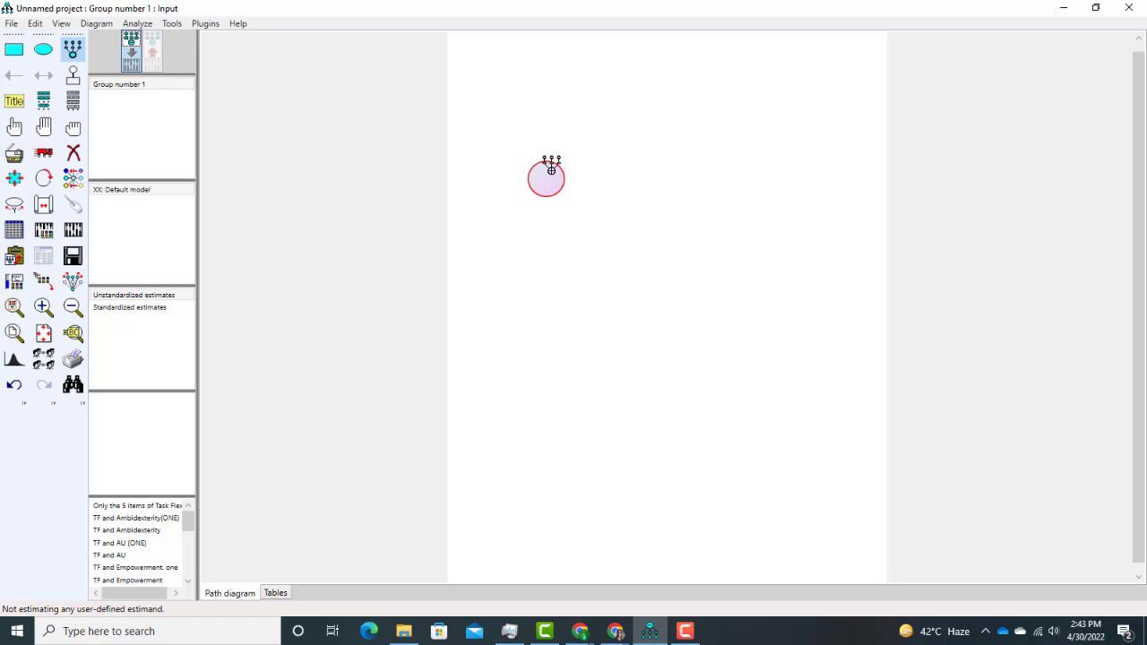
pyautogui.click(545, 171)
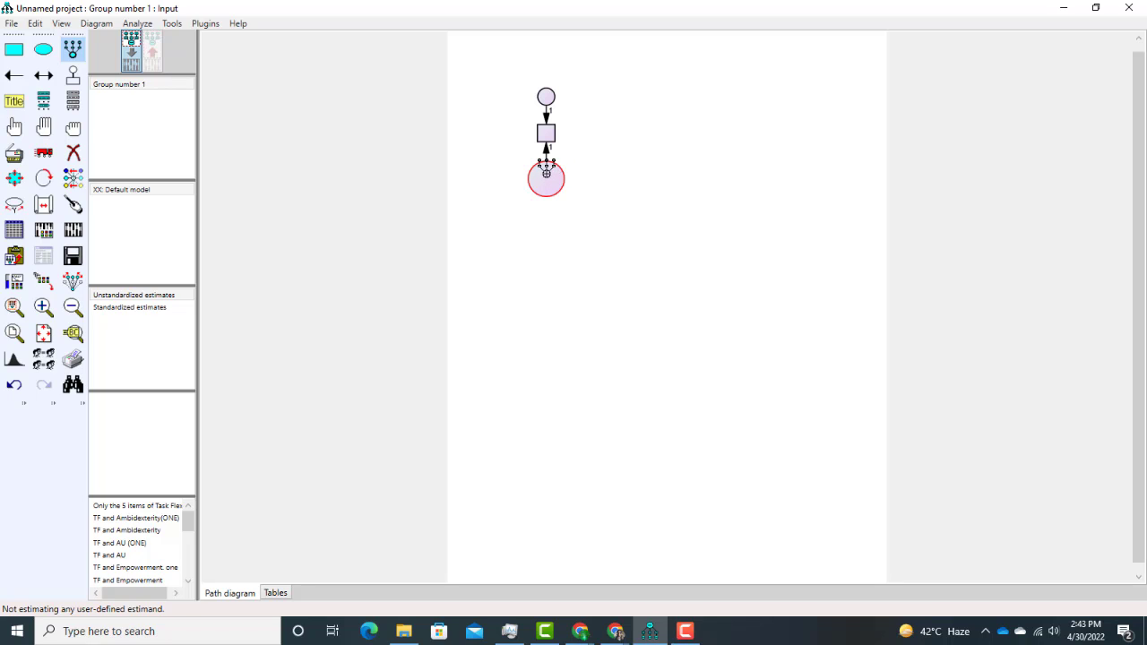
pyautogui.click(546, 170)
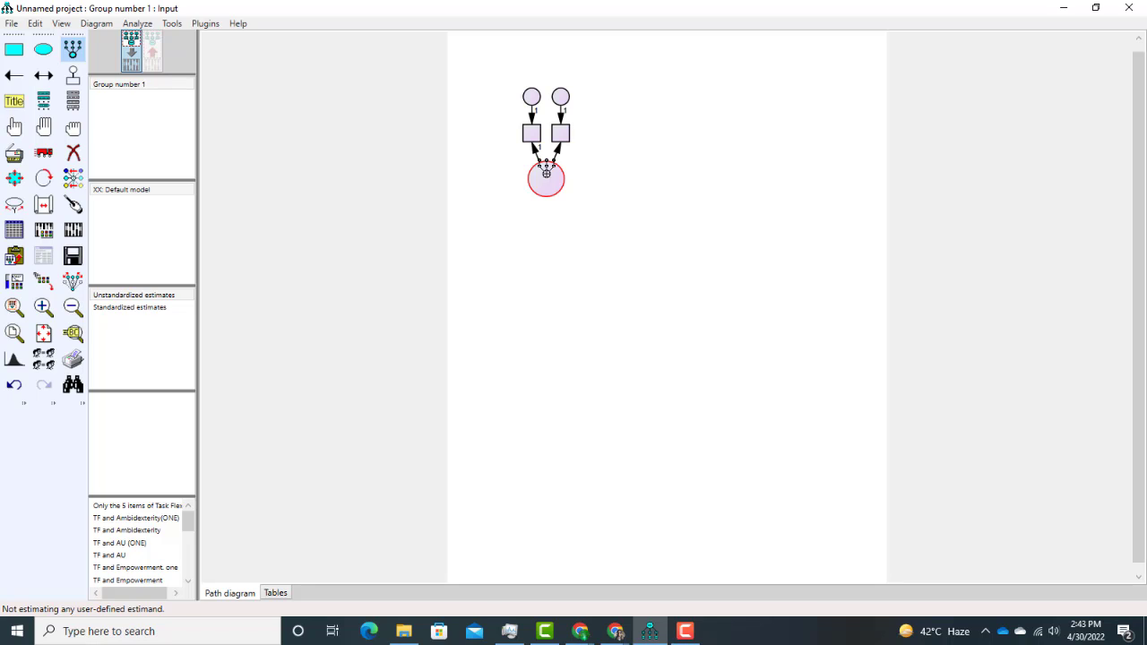
pyautogui.click(546, 170)
pyautogui.click(545, 170)
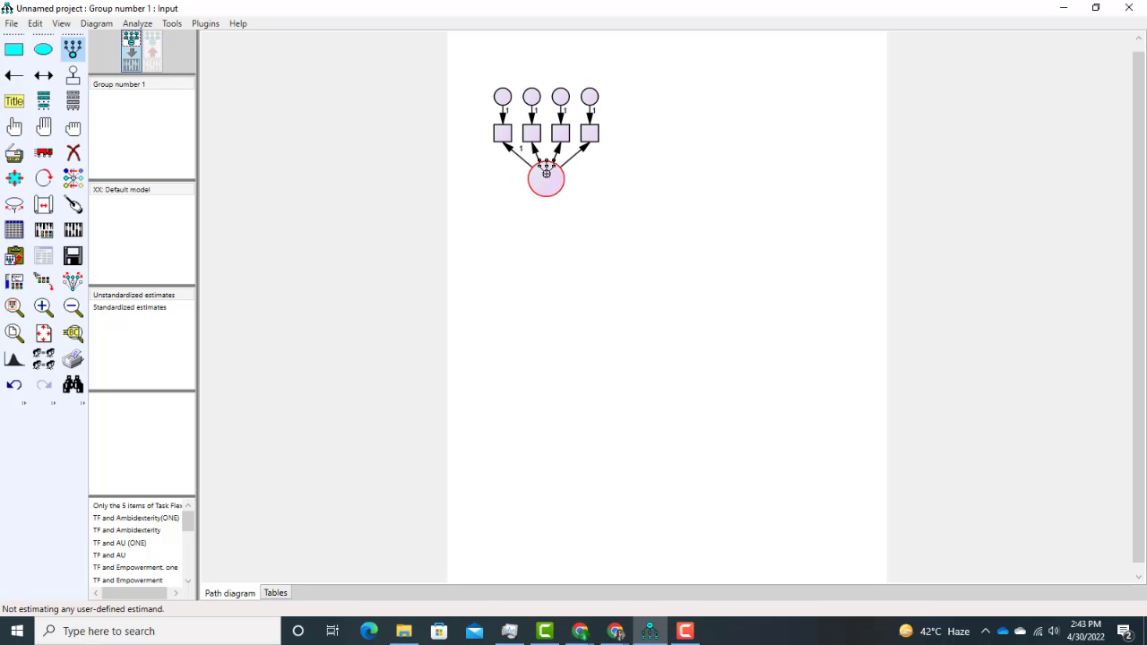
pyautogui.click(546, 170)
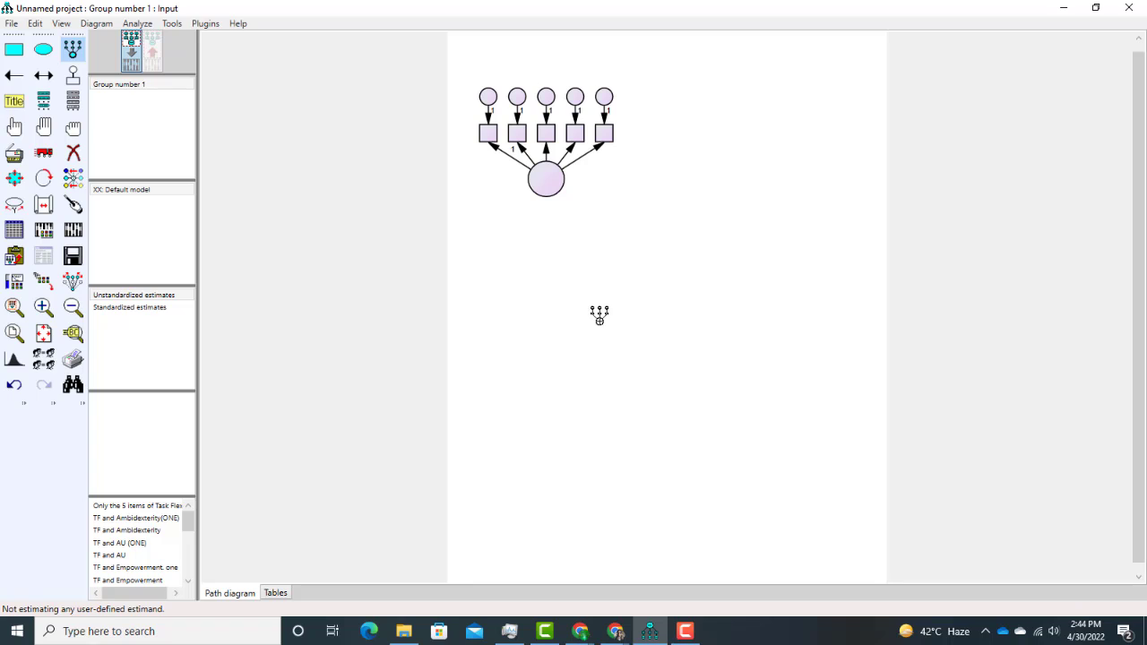
# - Lower the latent circle away from its indicators, and move the whole construct down the page with symmetries preserved
pyautogui.click(46, 152)
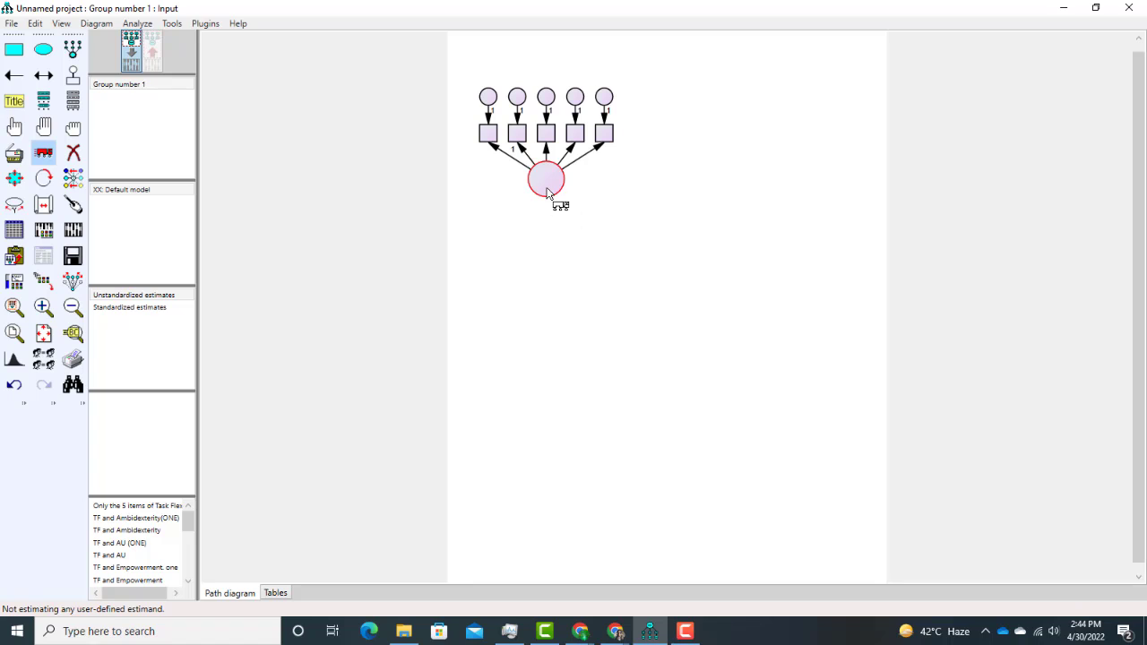
pyautogui.moveTo(550, 191); pyautogui.dragTo(548, 202)
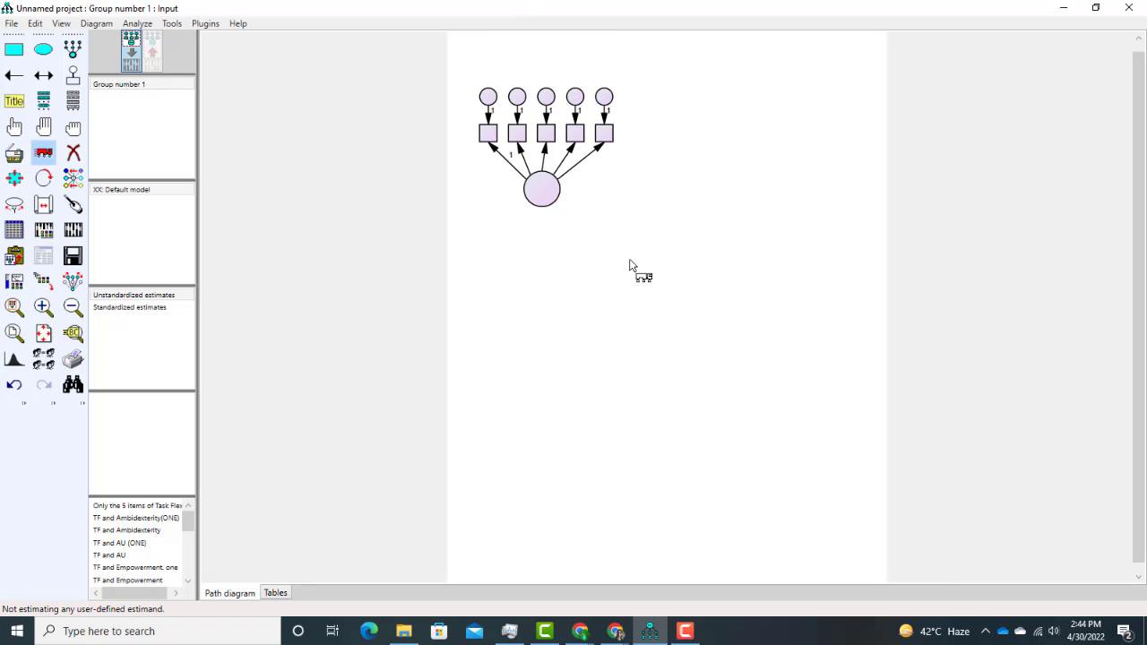
pyautogui.click(73, 283)
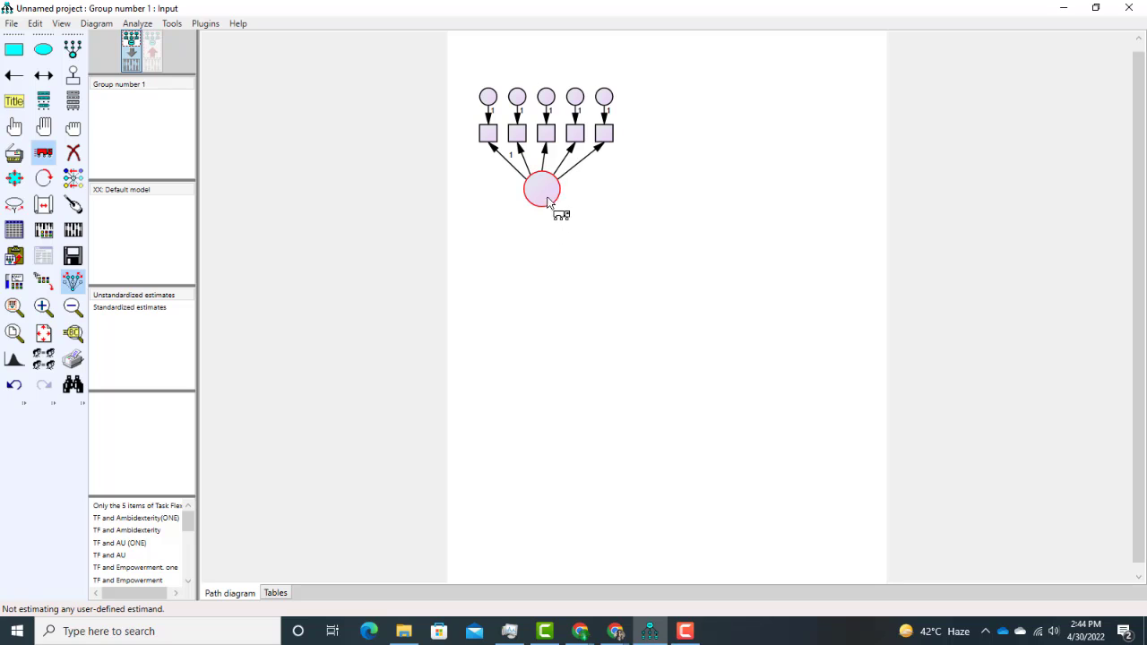
pyautogui.moveTo(544, 199); pyautogui.dragTo(567, 273)
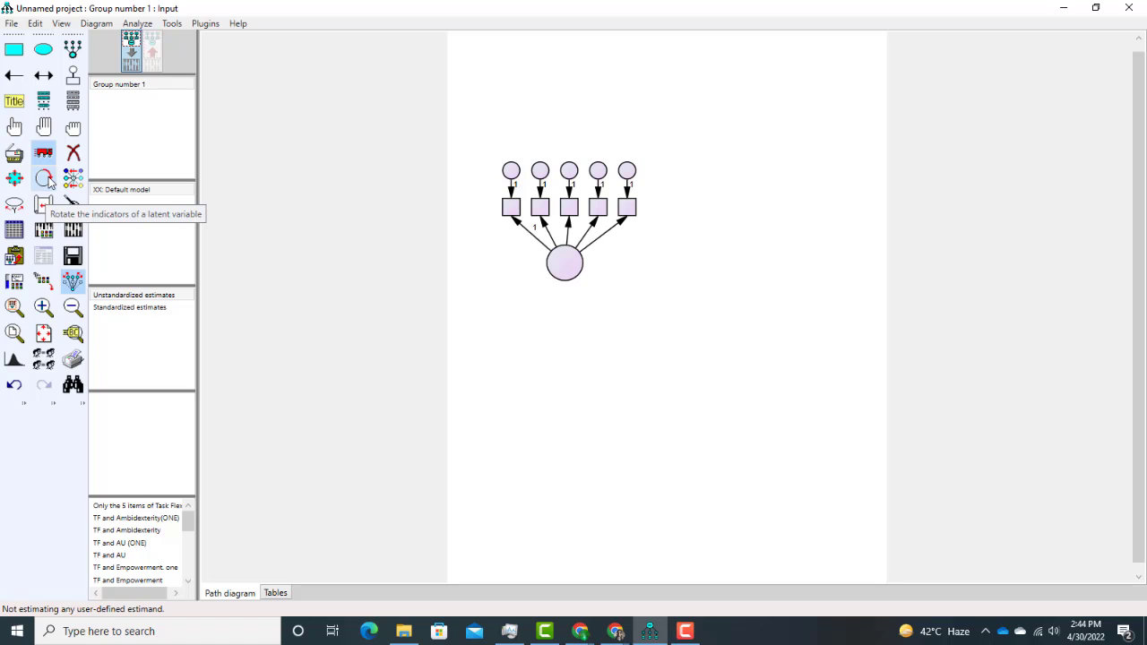
# - Rotate the latent variable's indicators until all five stack vertically on the left side of the circle
pyautogui.click(44, 178)
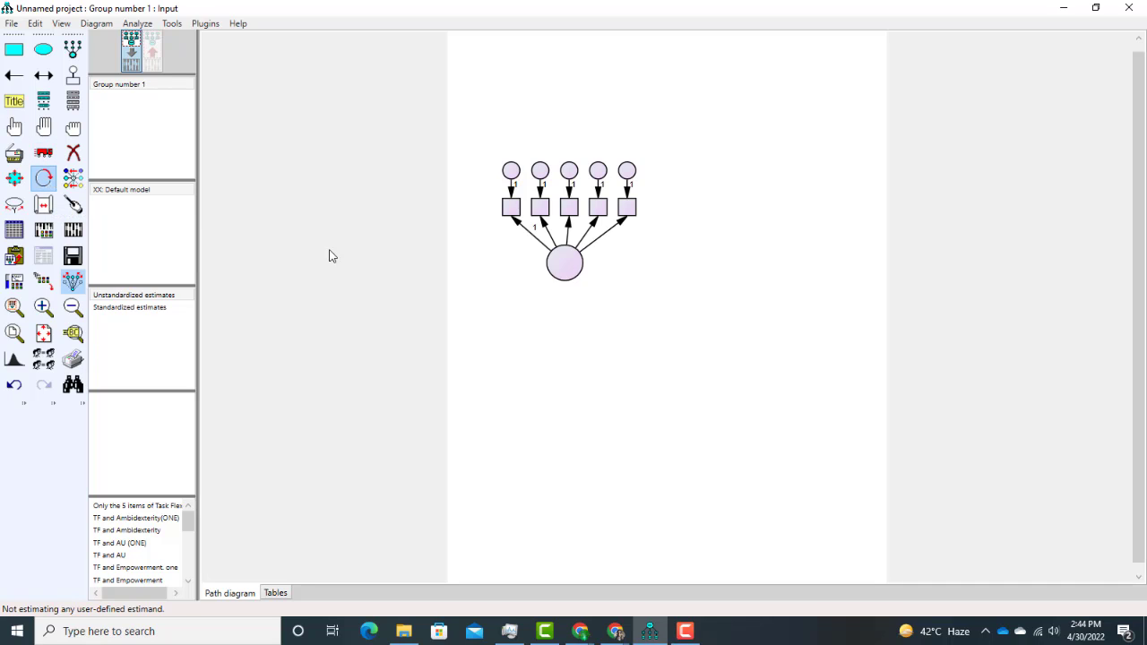
pyautogui.click(556, 266)
pyautogui.click(557, 266)
pyautogui.click(556, 267)
pyautogui.click(556, 267)
pyautogui.click(557, 266)
pyautogui.click(556, 266)
pyautogui.click(557, 266)
pyautogui.click(557, 266)
pyautogui.click(556, 266)
pyautogui.click(556, 266)
pyautogui.click(557, 266)
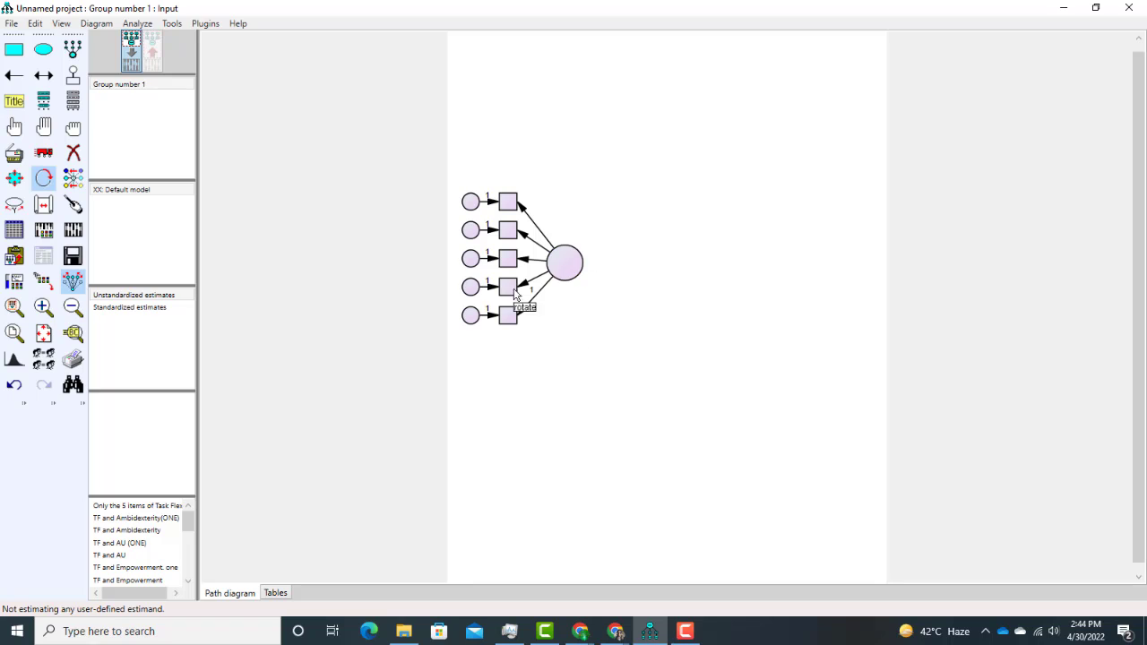
# - Name the latent variable SSL in its object properties
pyautogui.click(43, 154)
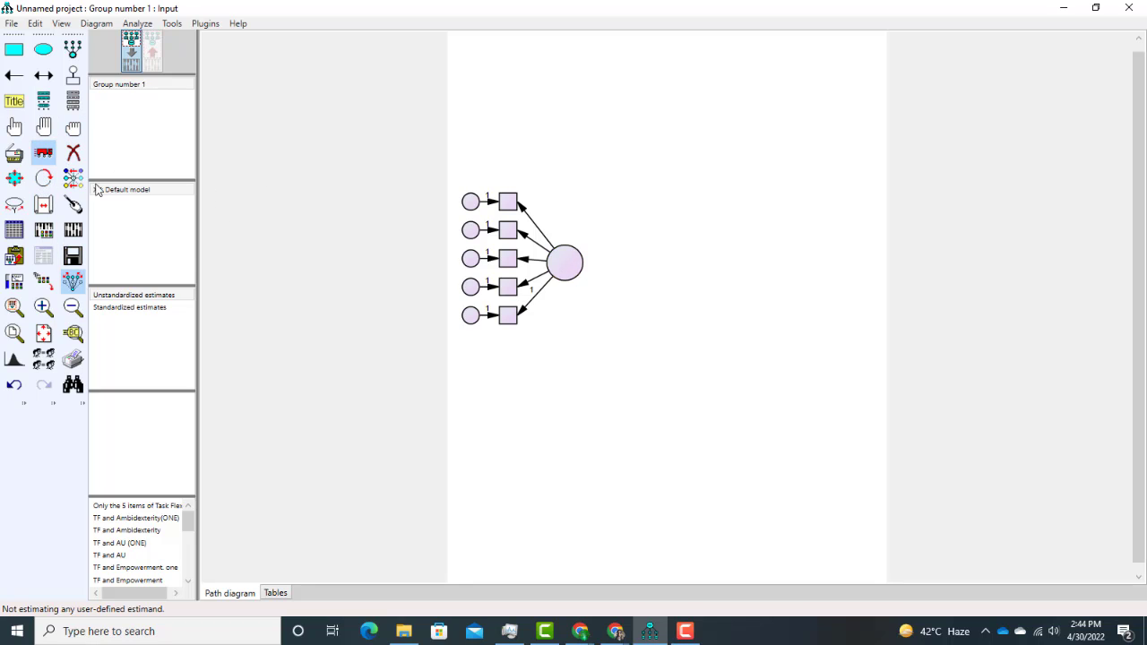
pyautogui.click(13, 75)
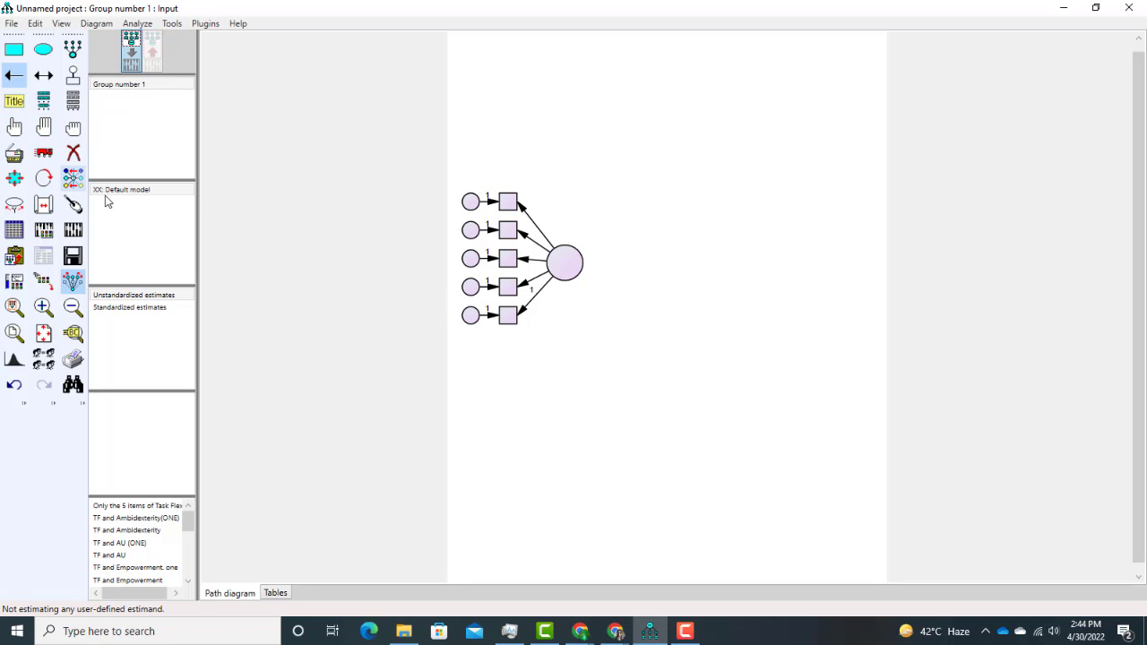
pyautogui.click(15, 131)
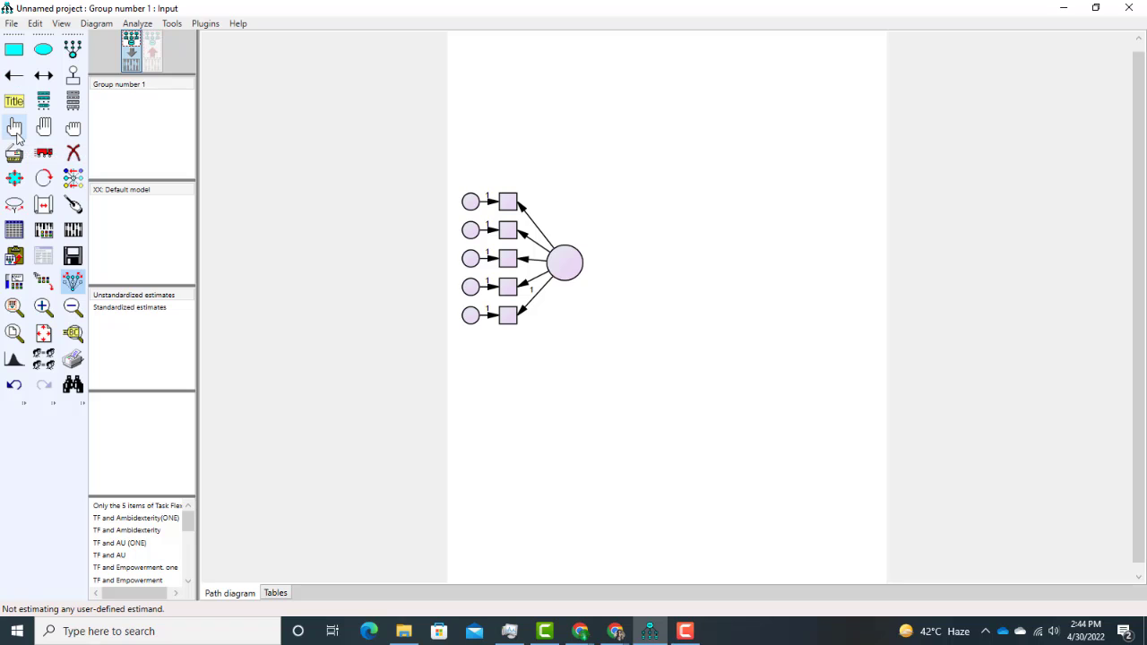
pyautogui.doubleClick(570, 269)
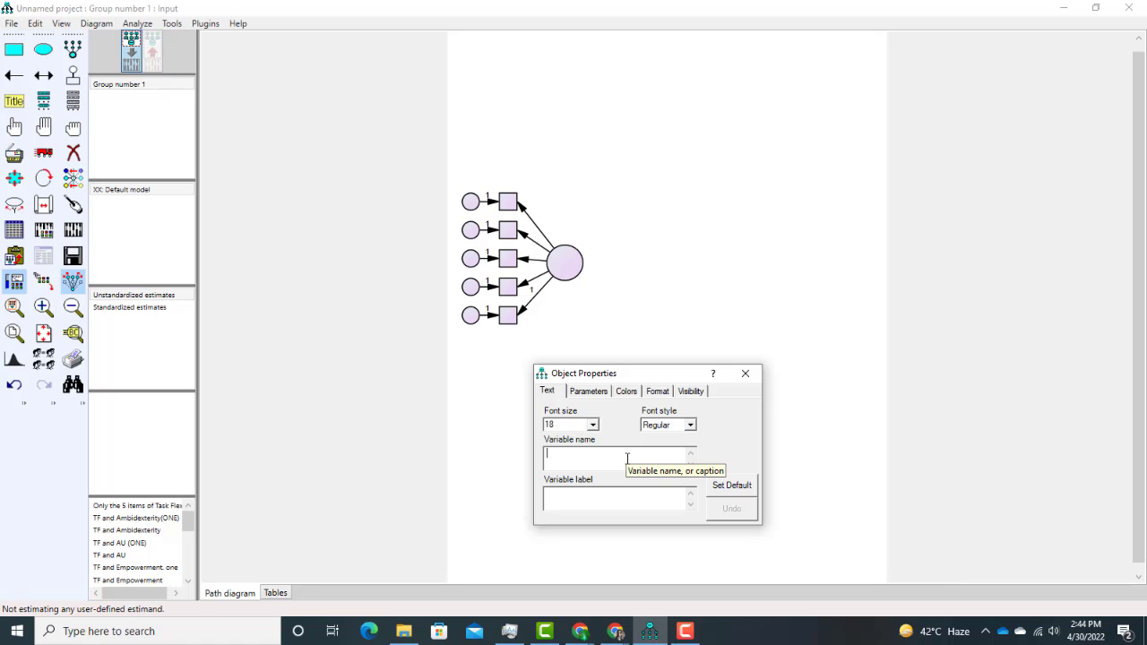
pyautogui.write('SSL')
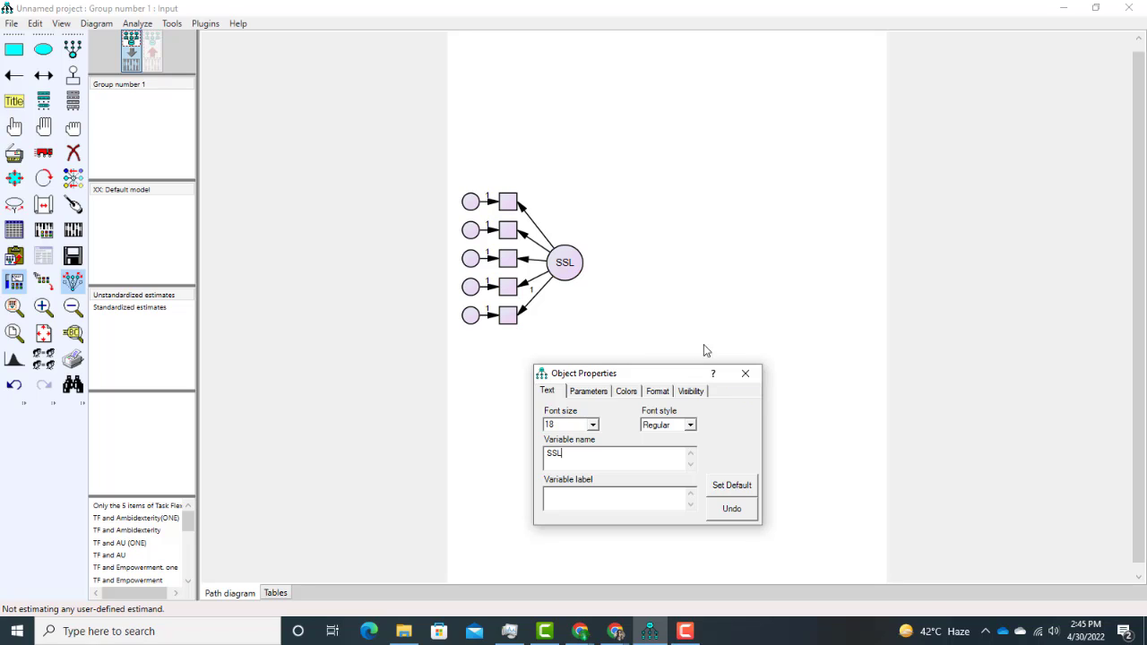
pyautogui.click(745, 375)
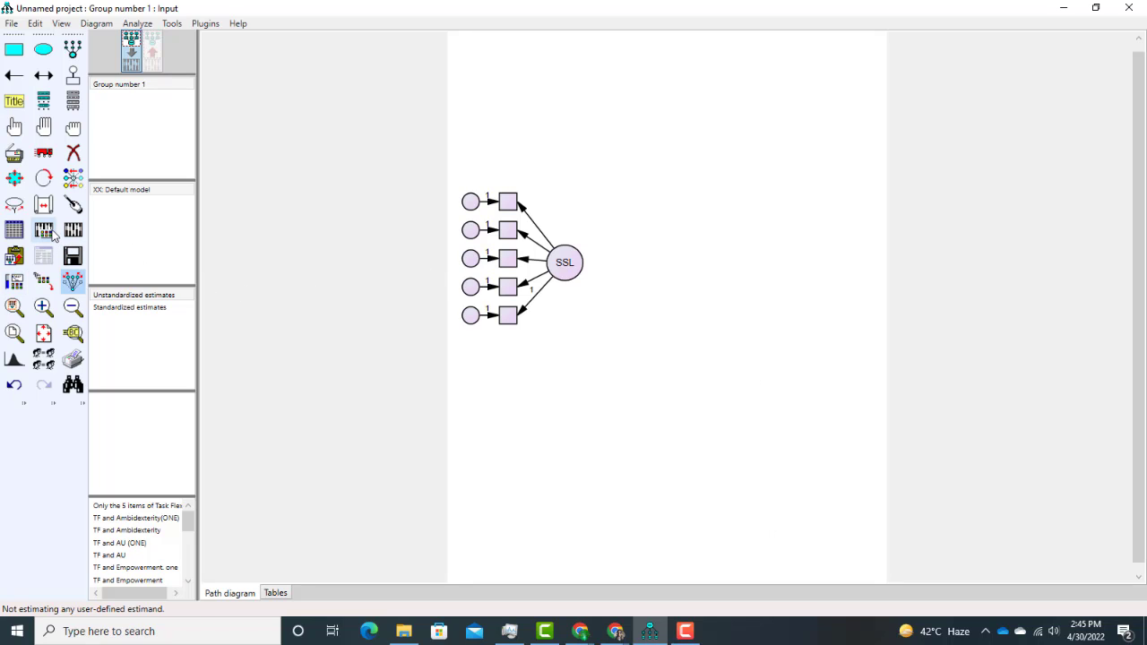
# - Assign dataset variables SSL1 through SSL5 to the five indicator rectangles of SSL, in order from top to bottom
pyautogui.click(76, 103)
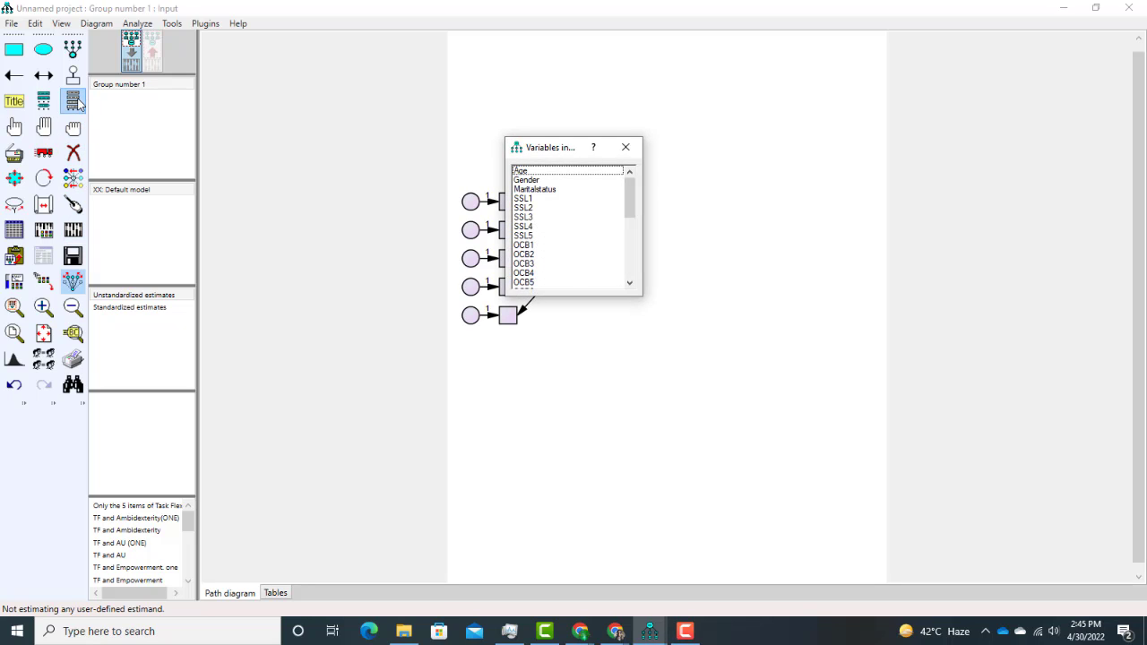
pyautogui.moveTo(565, 152); pyautogui.dragTo(249, 167)
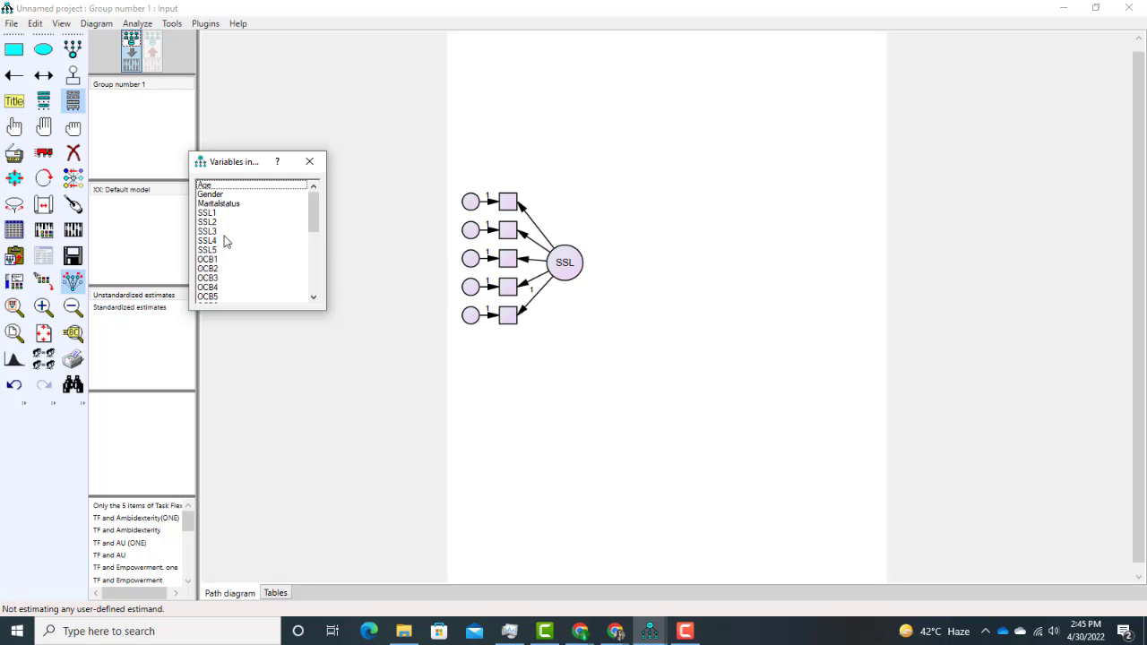
pyautogui.moveTo(209, 217); pyautogui.dragTo(508, 209)
pyautogui.moveTo(207, 223); pyautogui.dragTo(511, 235)
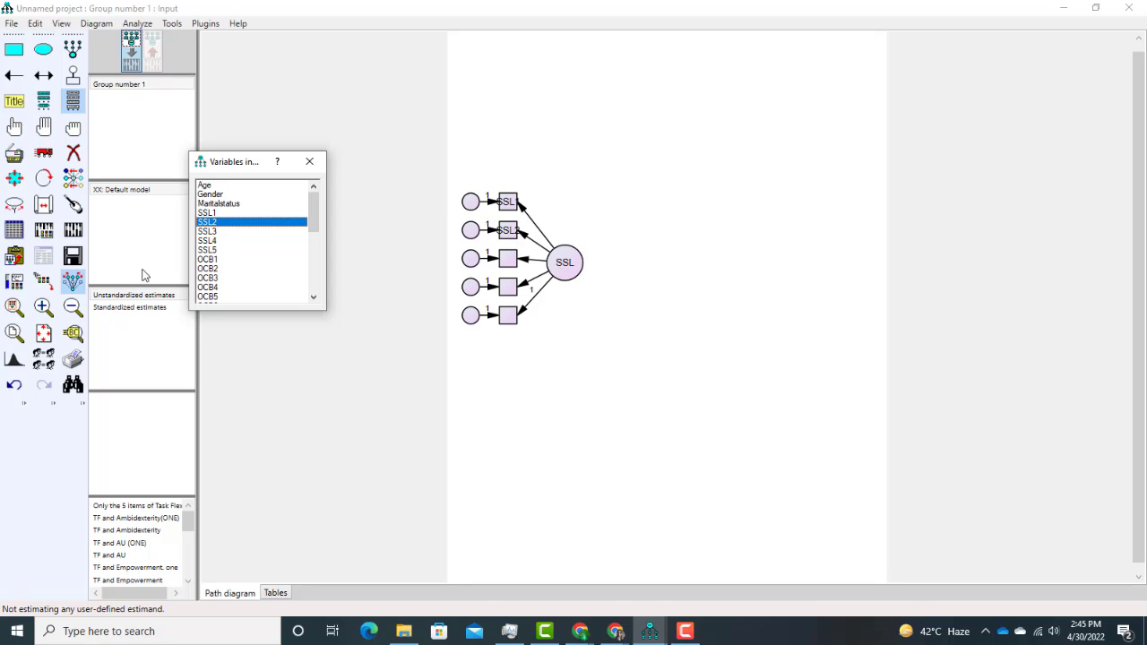
pyautogui.moveTo(215, 233); pyautogui.dragTo(513, 266)
pyautogui.moveTo(221, 242); pyautogui.dragTo(511, 289)
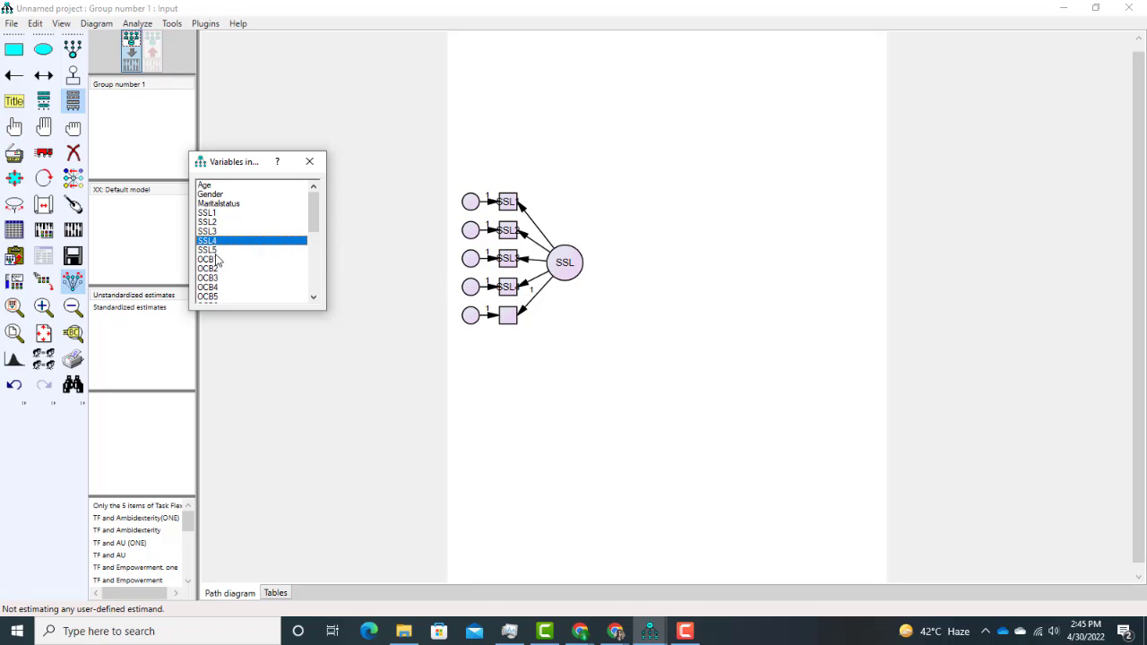
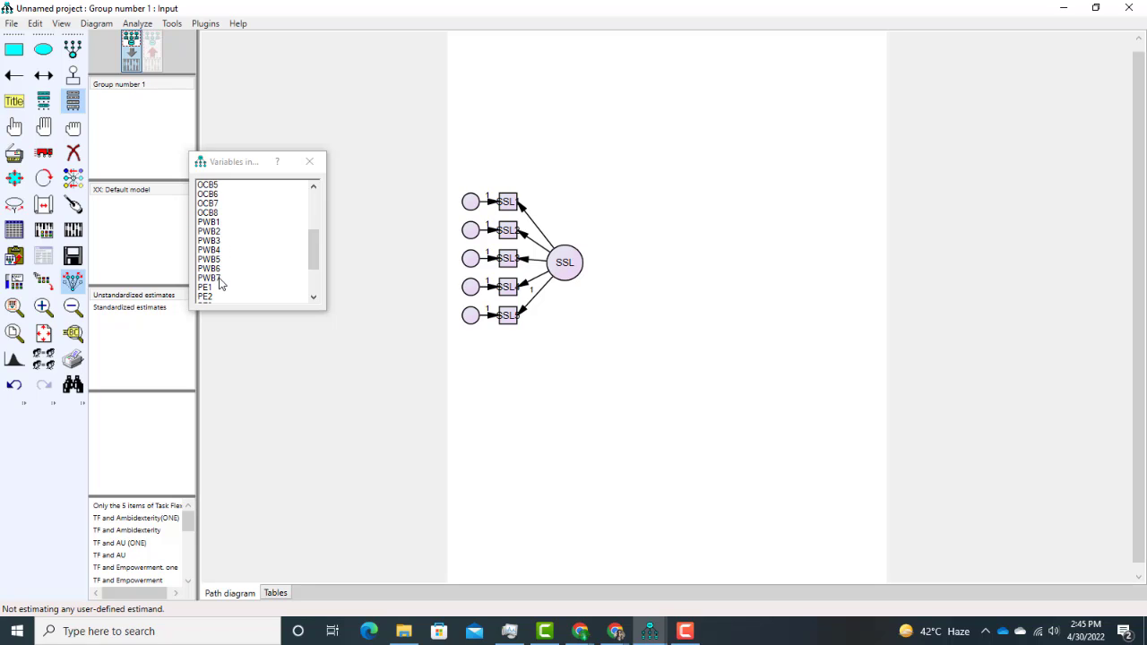
pyautogui.click(310, 163)
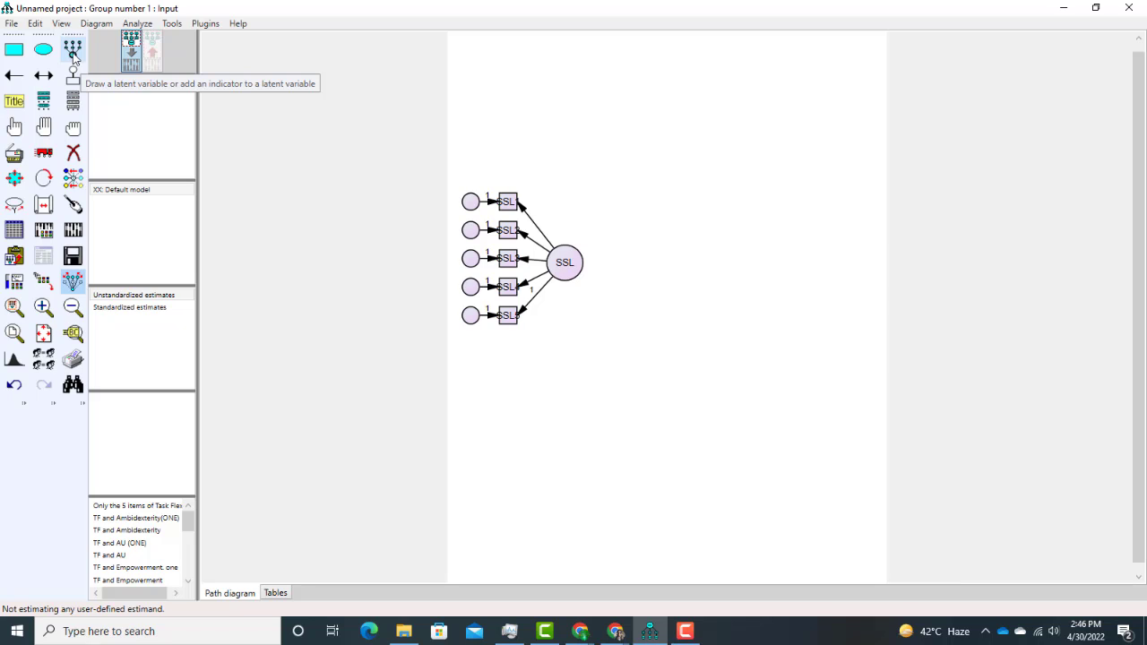
# - Select all objects of the SSL construct in the path diagram
pyautogui.click(72, 283)
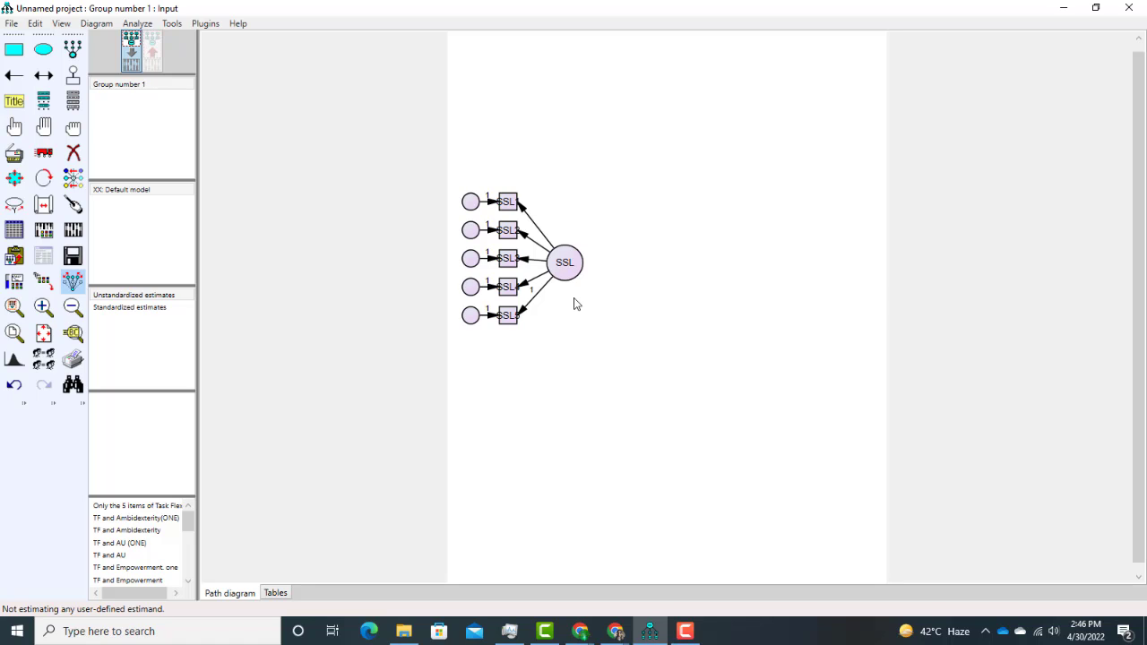
pyautogui.click(44, 126)
pyautogui.click(16, 155)
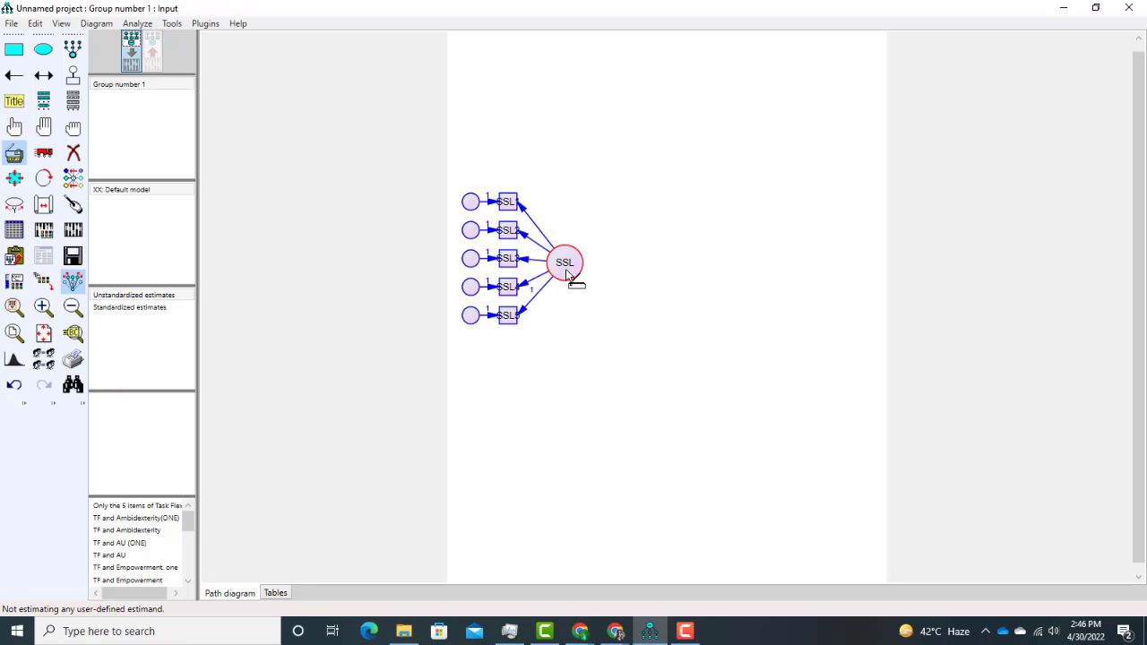
pyautogui.moveTo(567, 275)
pyautogui.mouseDown()
pyautogui.moveTo(593, 449)
pyautogui.moveTo(615, 465)
pyautogui.moveTo(656, 465)
pyautogui.mouseUp()
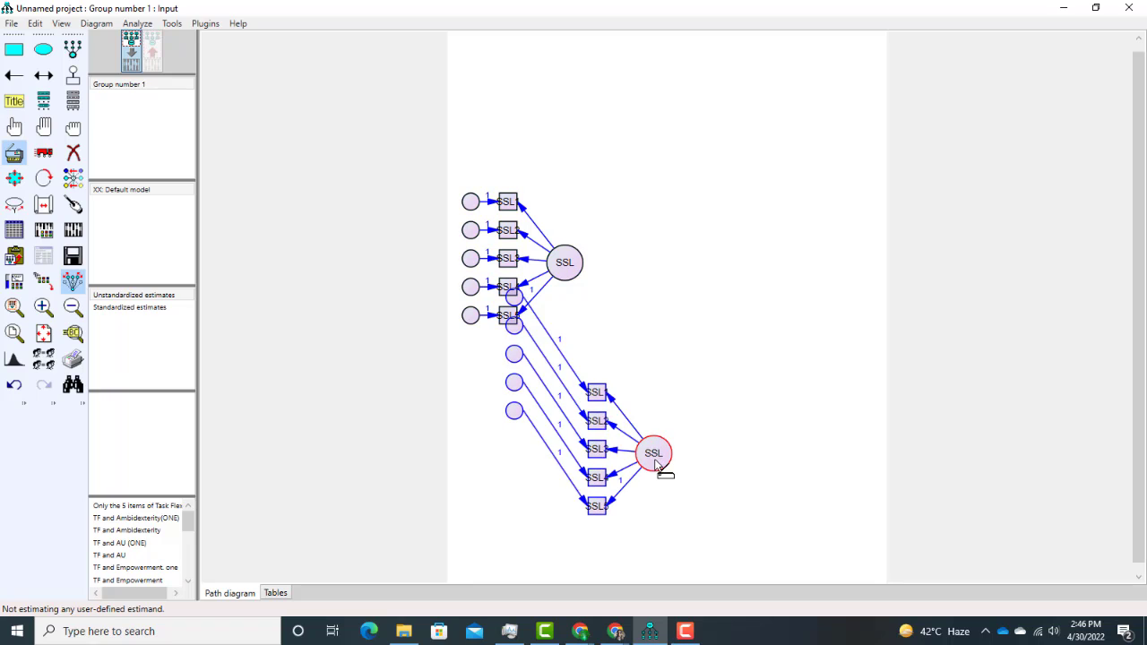
pyautogui.hotkey('ctrl', 'z')
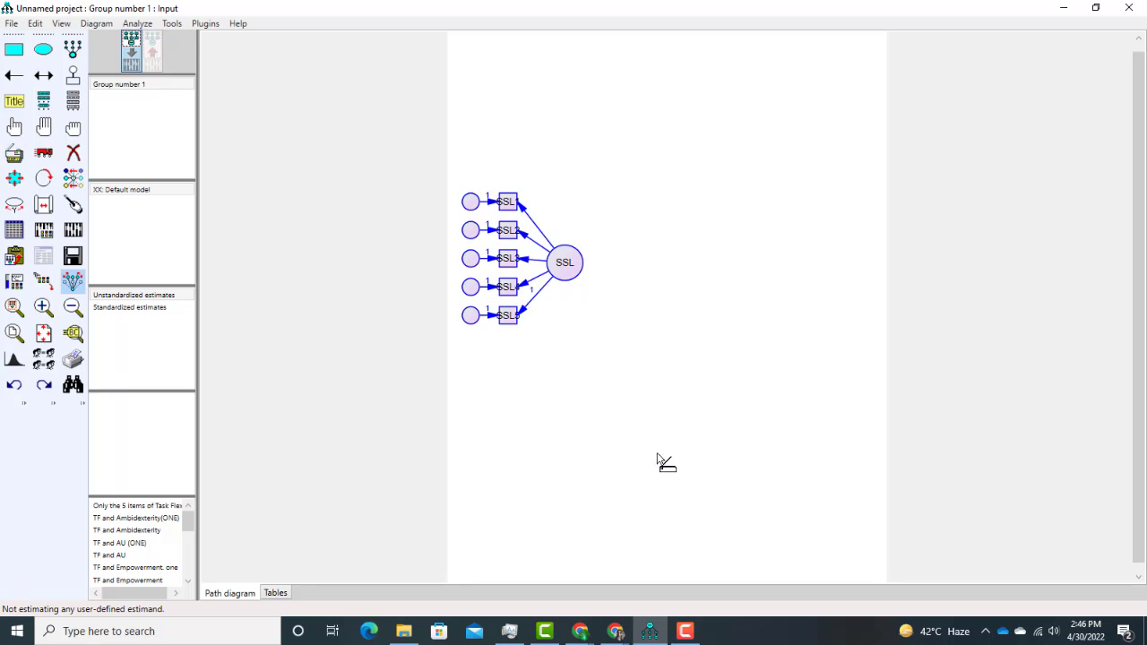
pyautogui.click(14, 154)
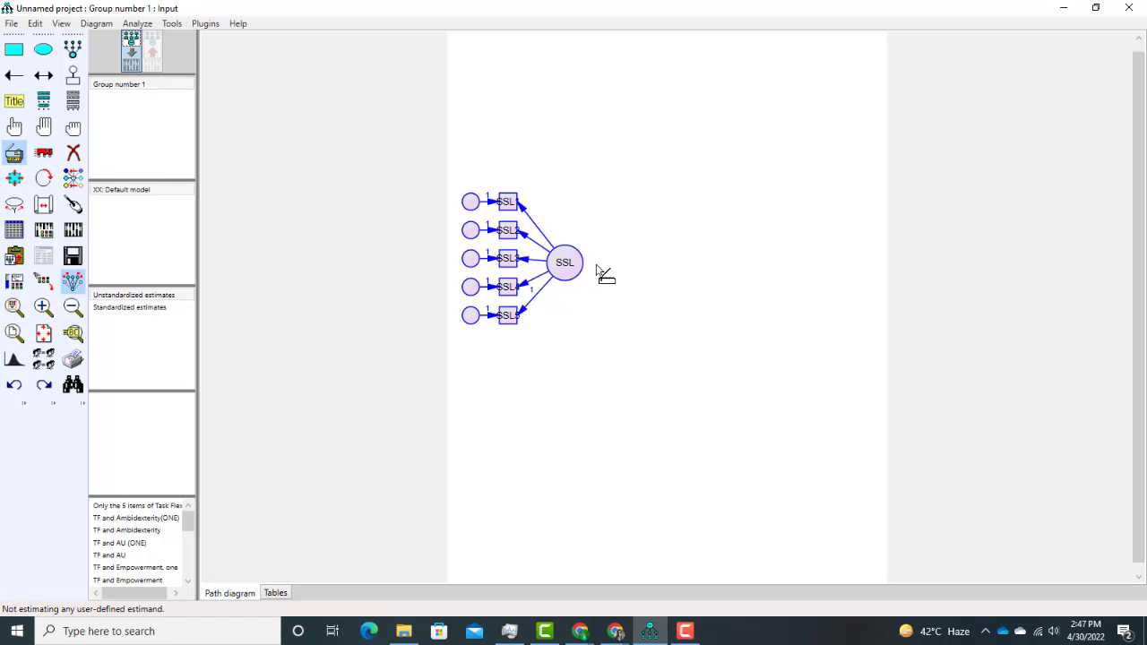
pyautogui.moveTo(592, 267); pyautogui.dragTo(689, 209)
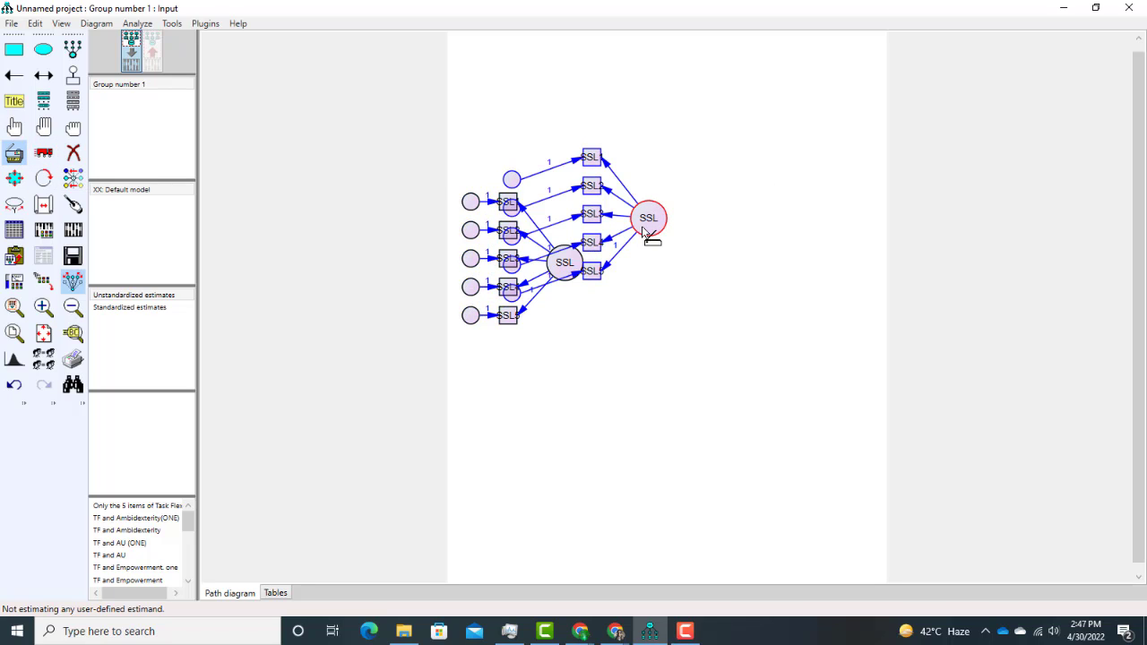
pyautogui.hotkey('ctrl', 'z')
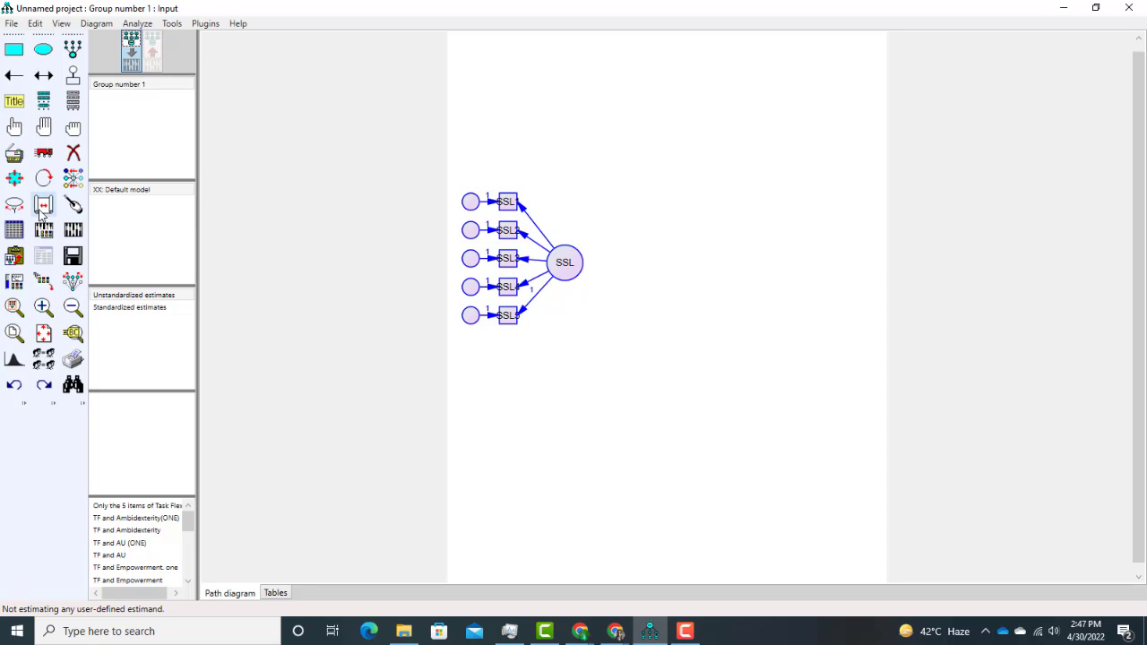
# - Duplicate the selected SSL construct with its indicators and error terms, placing the copy directly below the original
pyautogui.click(12, 158)
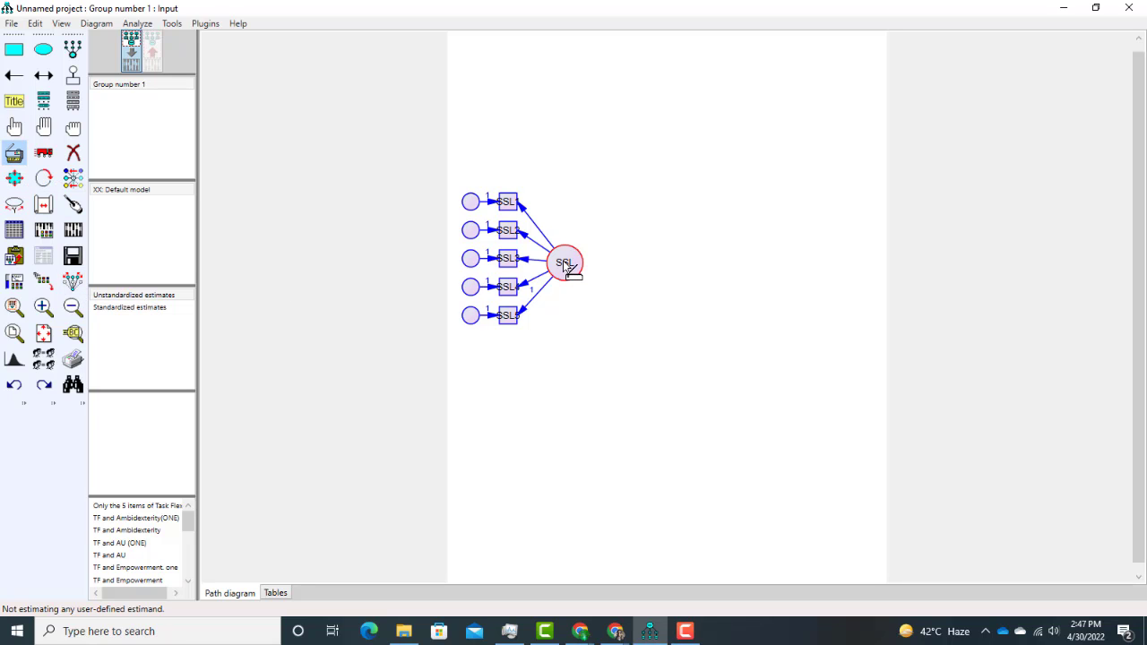
pyautogui.moveTo(564, 262); pyautogui.dragTo(742, 204)
pyautogui.moveTo(667, 168); pyautogui.dragTo(578, 431)
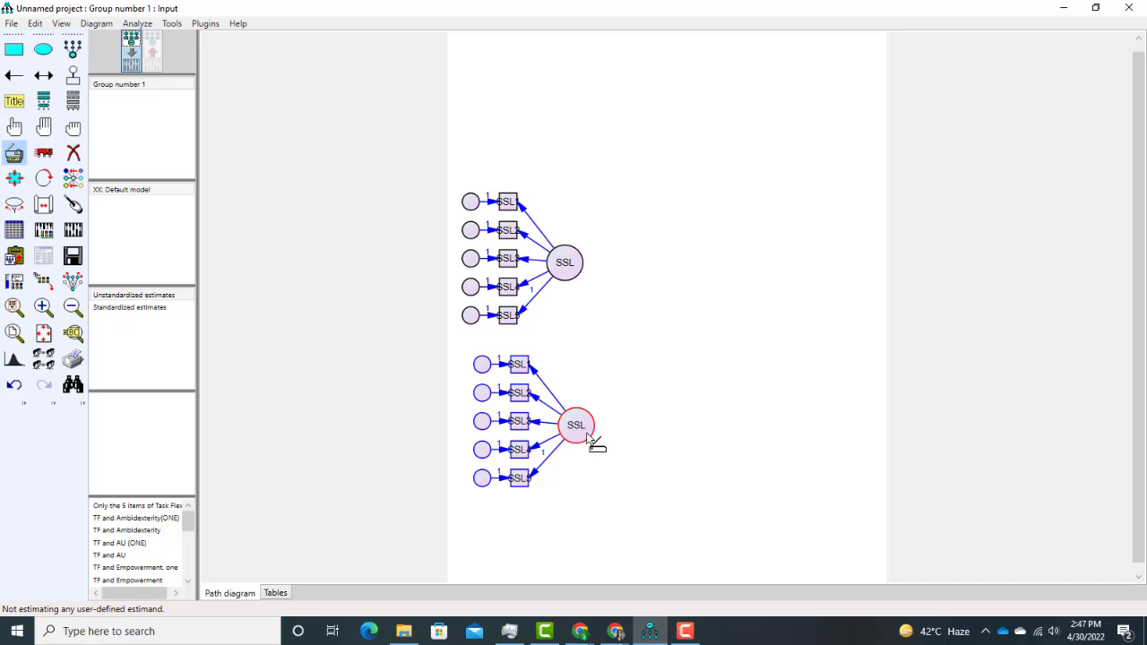
# - Rename the duplicated latent variable to PWB in its object properties
pyautogui.click(13, 126)
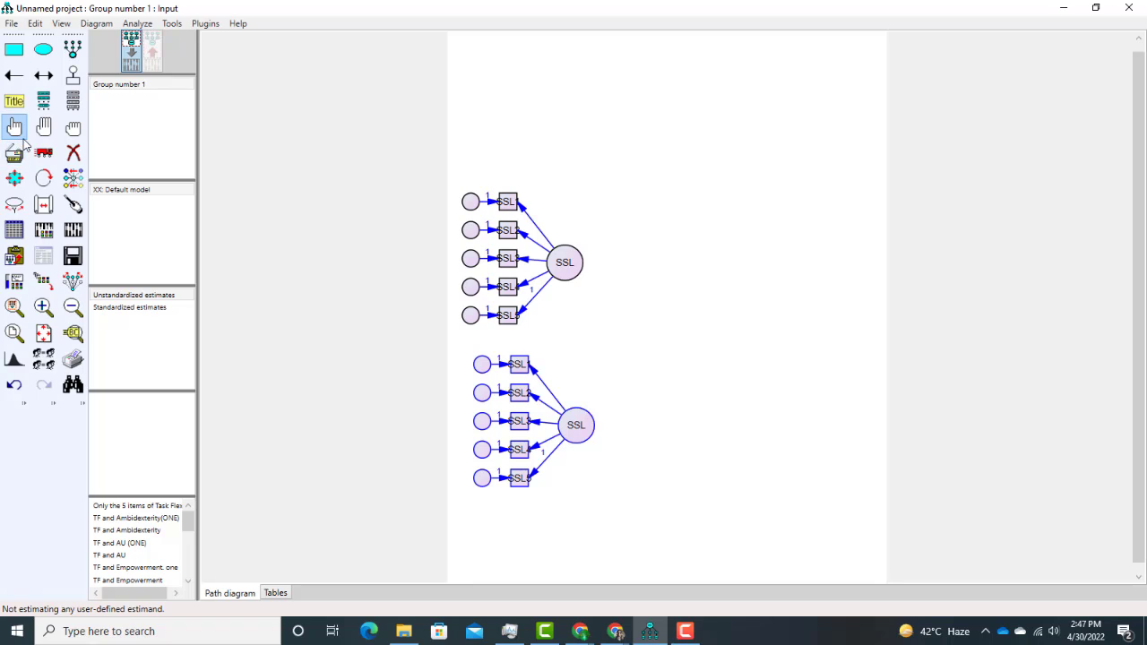
pyautogui.doubleClick(582, 432)
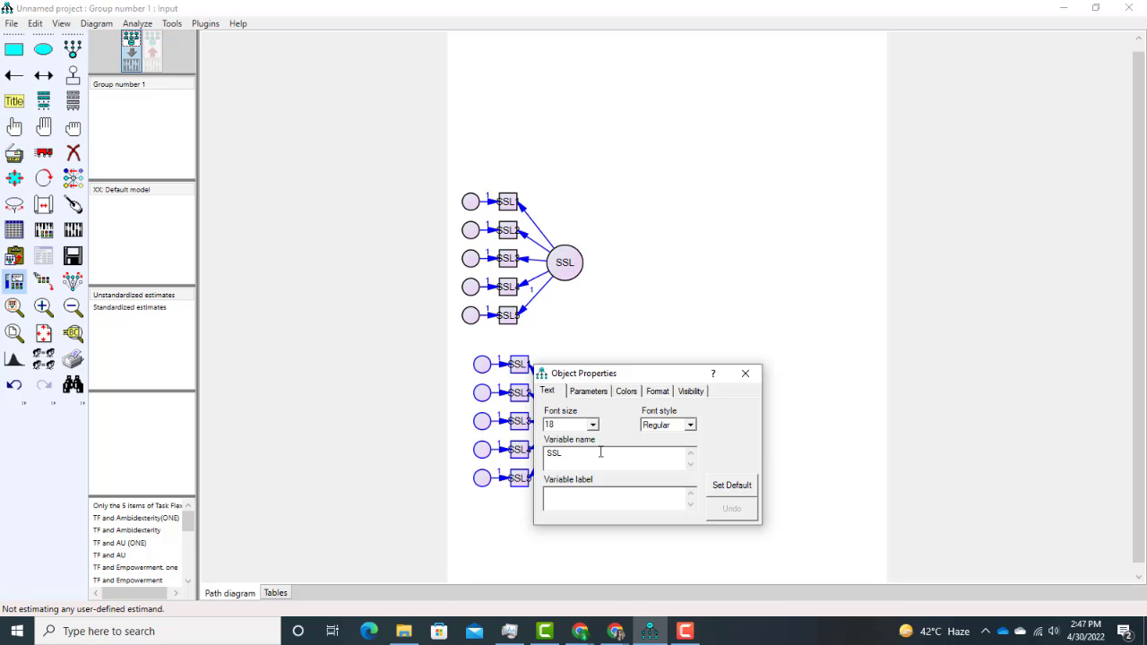
pyautogui.press('BackSpace')
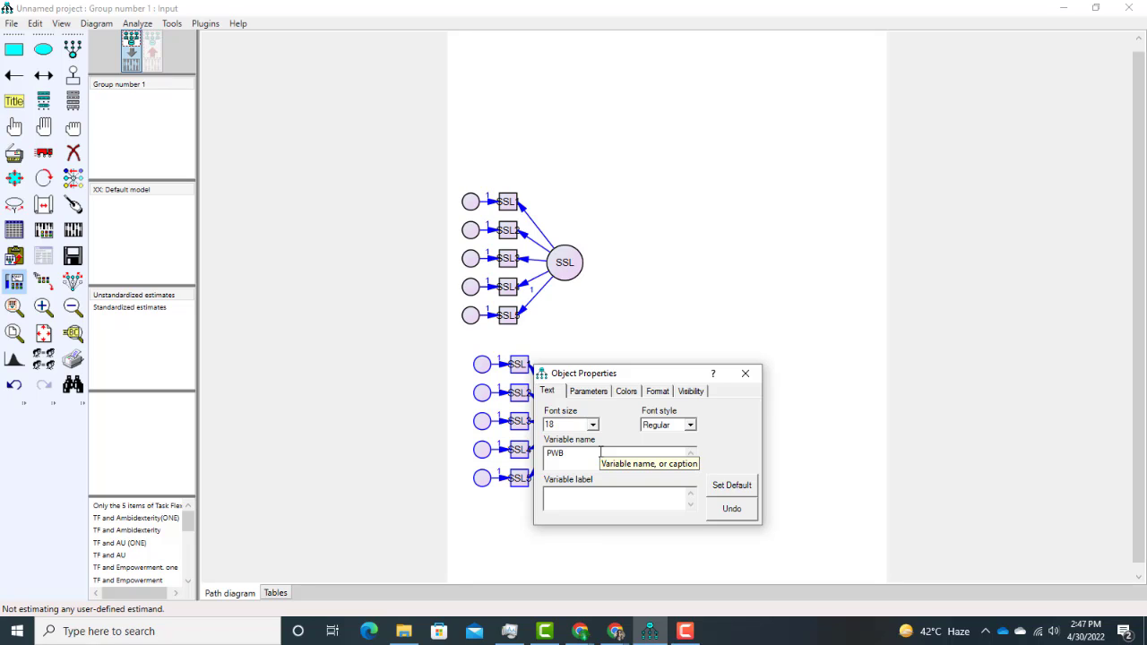
pyautogui.click(745, 373)
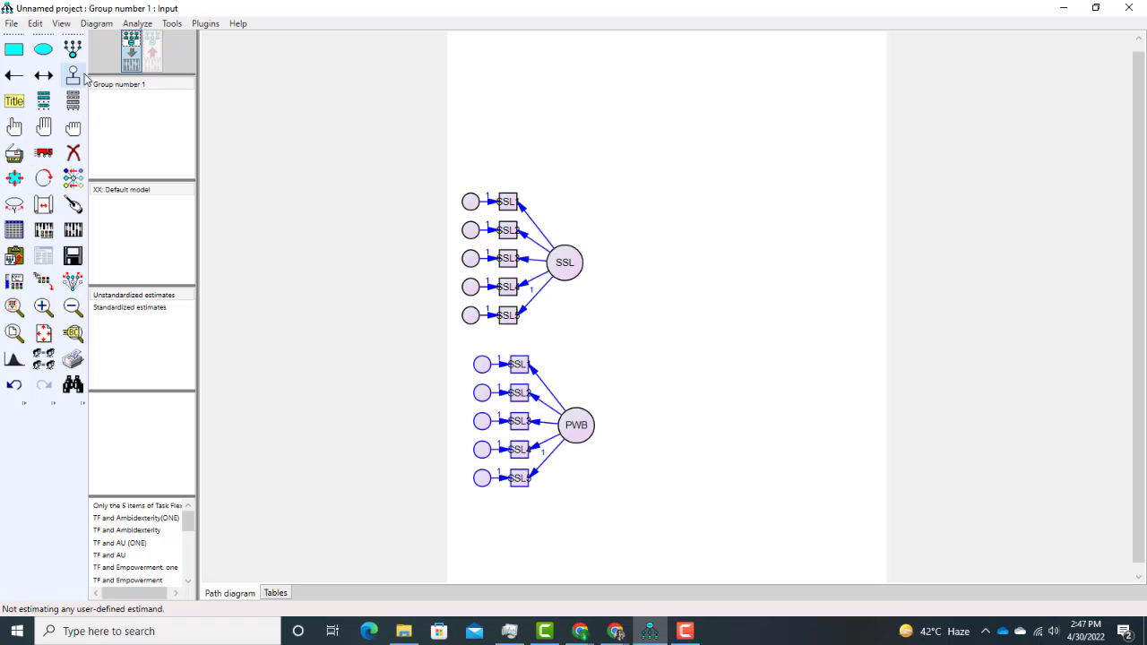
# - Add two more indicators with error terms to PWB and show the list of dataset variables
pyautogui.click(72, 48)
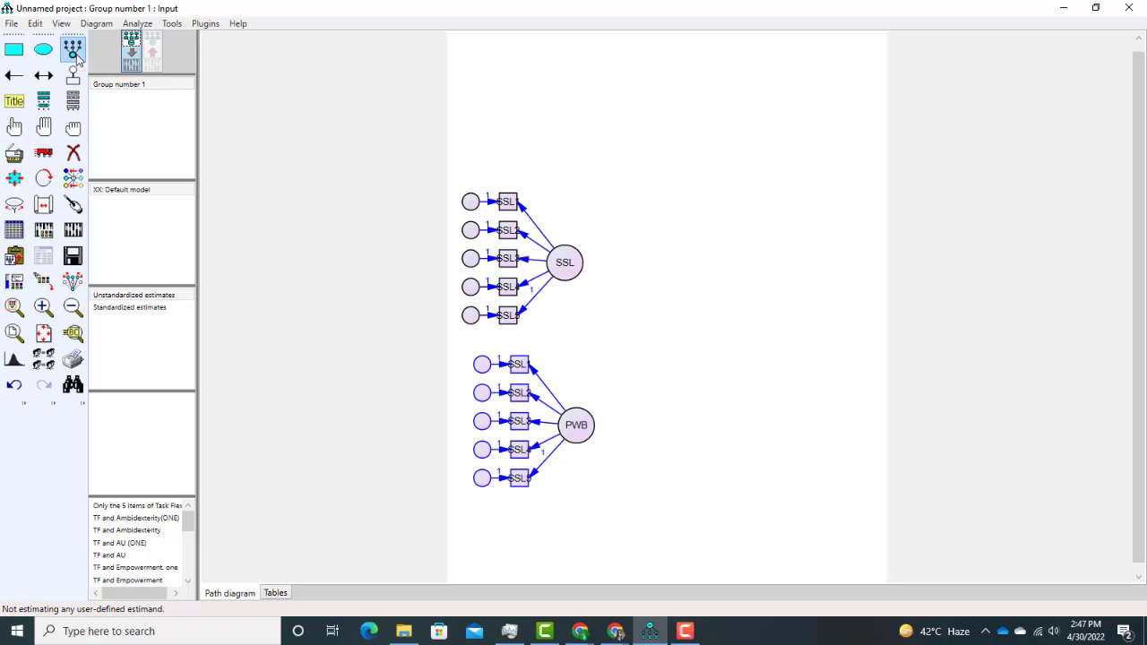
pyautogui.click(577, 417)
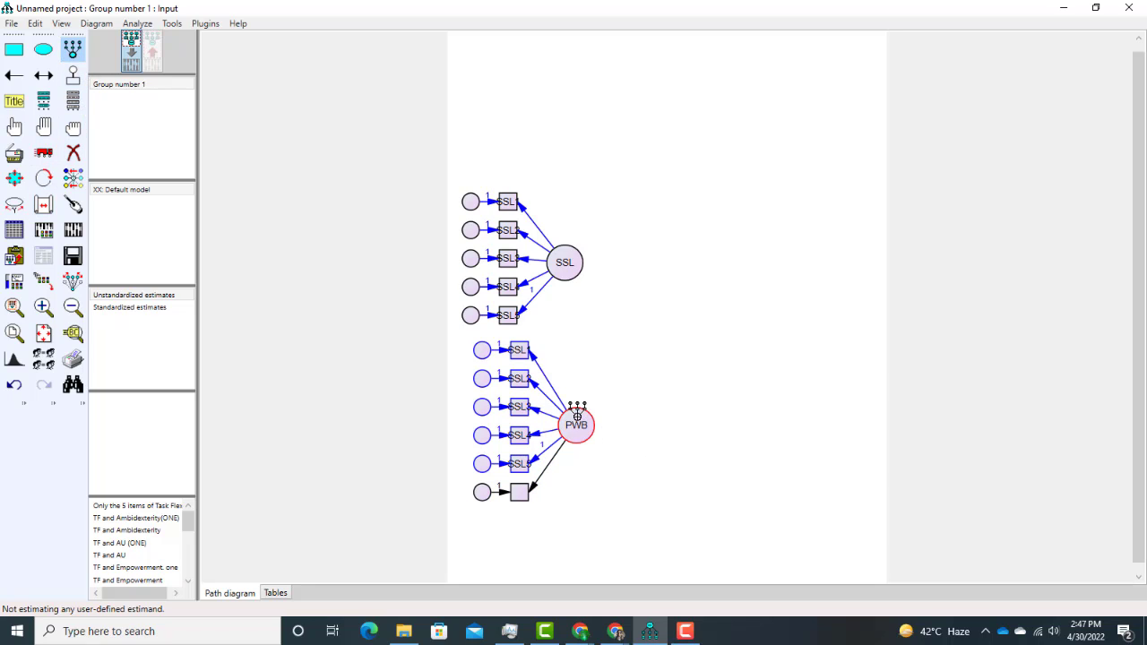
pyautogui.click(577, 416)
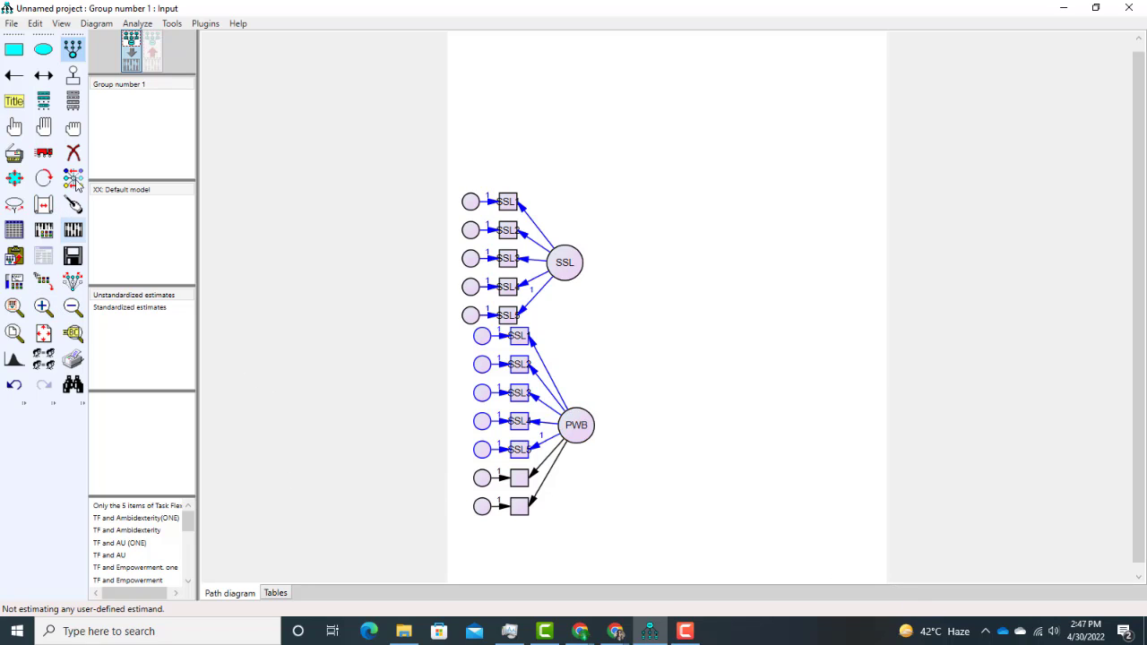
pyautogui.click(76, 105)
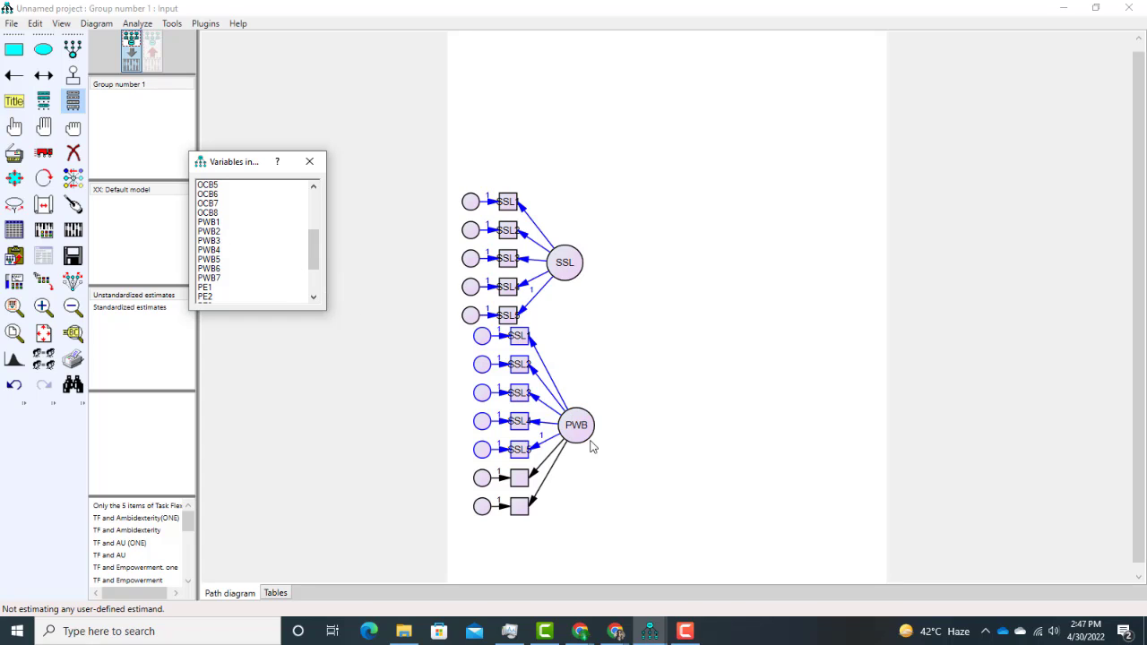
pyautogui.moveTo(211, 225); pyautogui.dragTo(519, 346)
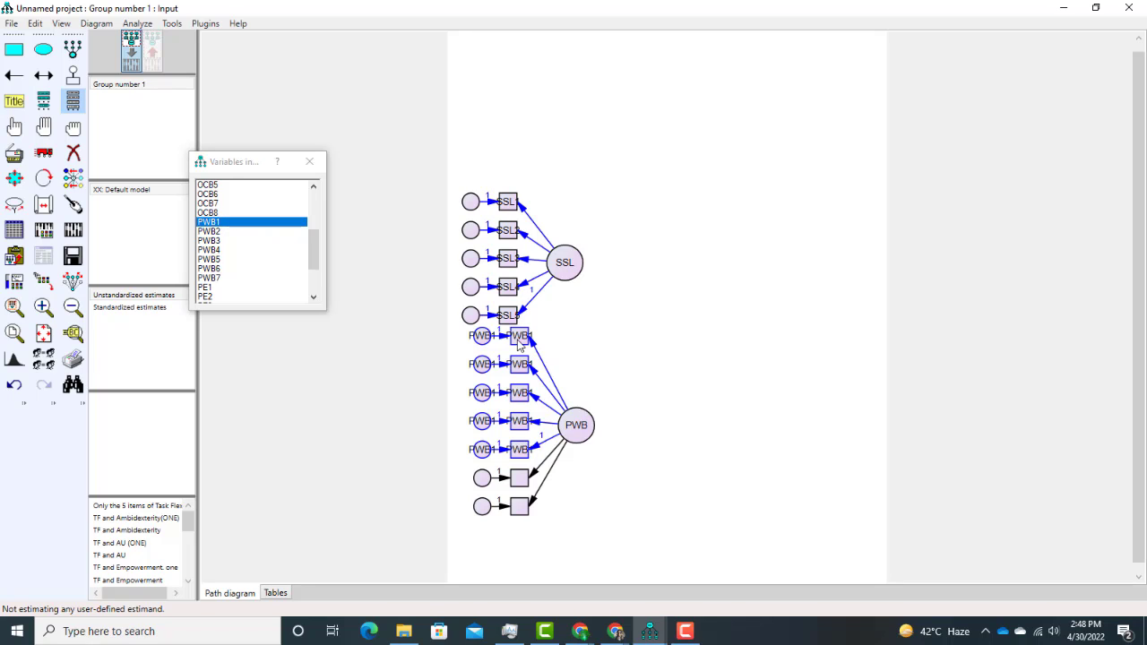
pyautogui.hotkey('ctrl', 'z')
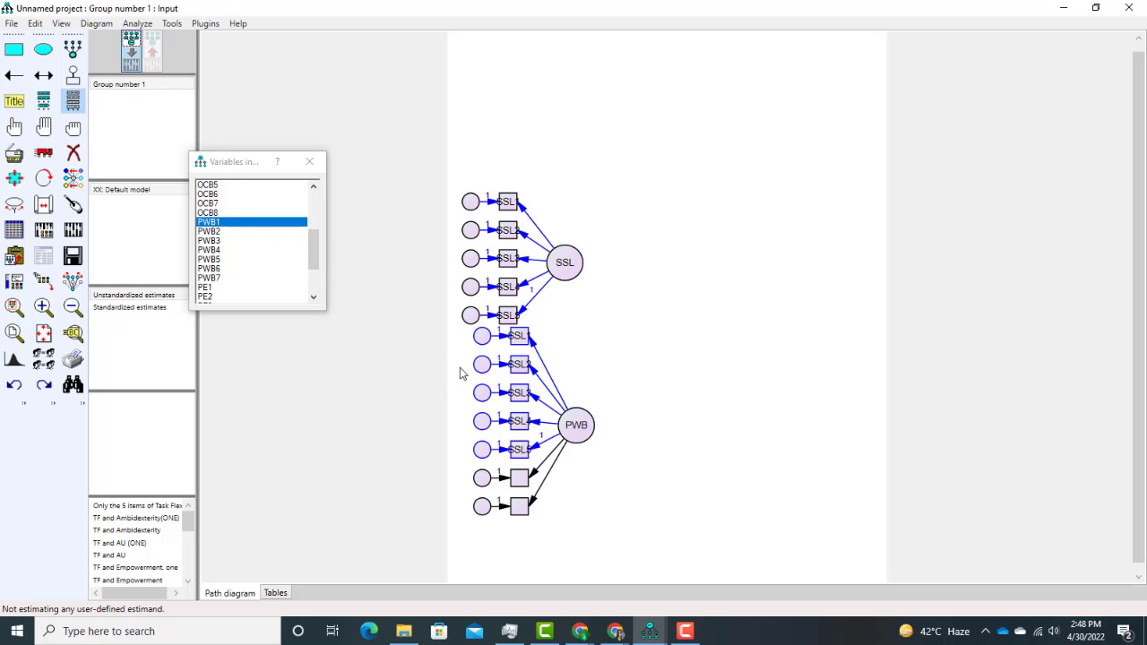
pyautogui.moveTo(221, 224)
pyautogui.mouseDown()
pyautogui.moveTo(435, 285)
pyautogui.moveTo(489, 338)
pyautogui.moveTo(238, 225)
pyautogui.mouseUp()
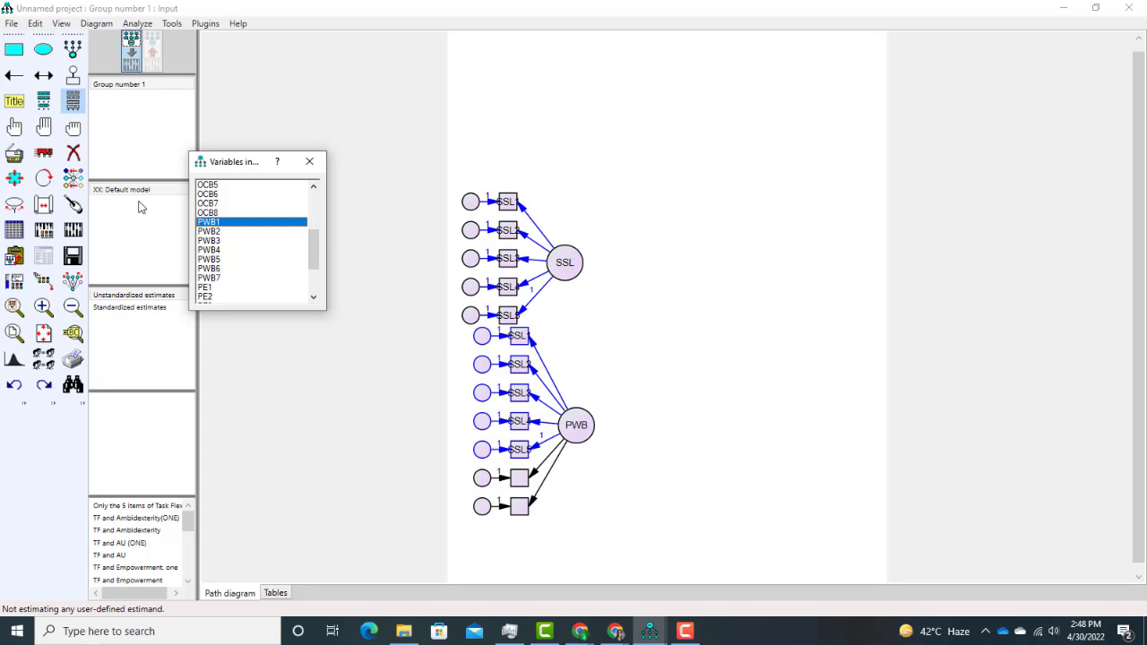
# - Deselect all objects and assign dataset variables PWB1 to PWB7 to the seven PWB indicators in order from top to bottom
pyautogui.click(74, 130)
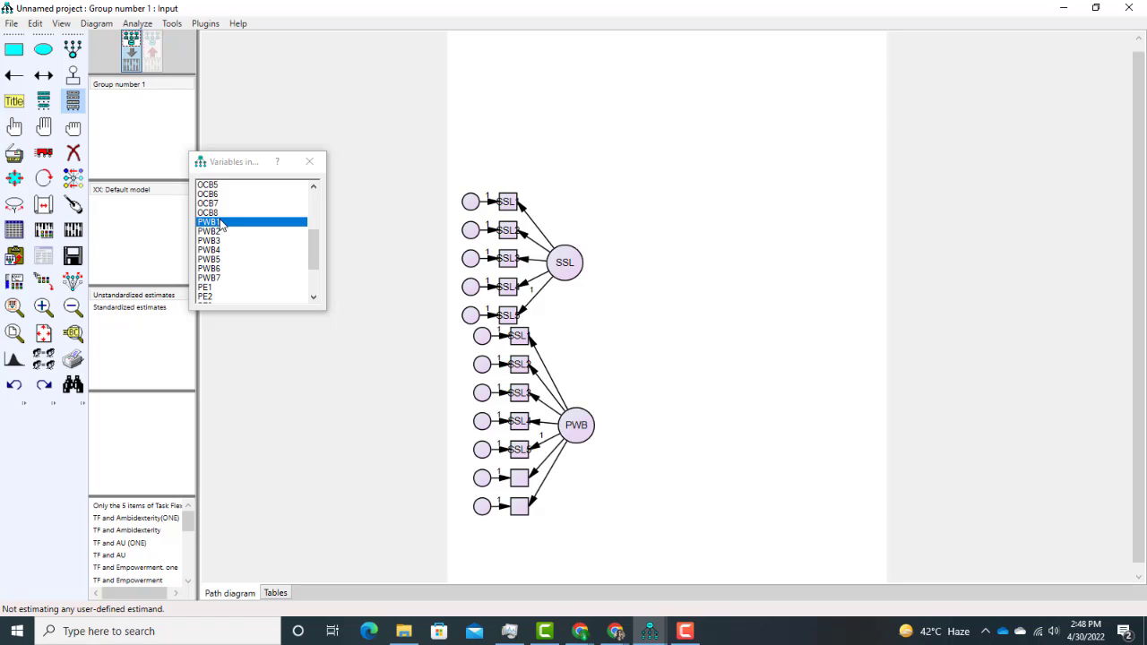
pyautogui.moveTo(221, 224); pyautogui.dragTo(518, 337)
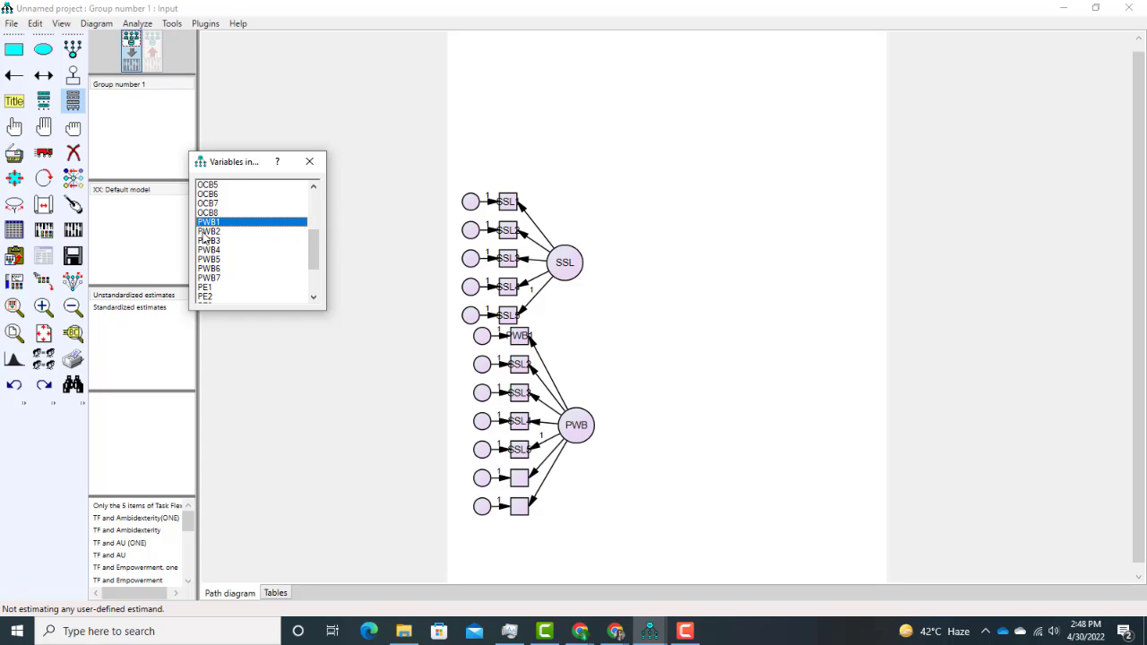
pyautogui.moveTo(204, 235); pyautogui.dragTo(518, 368)
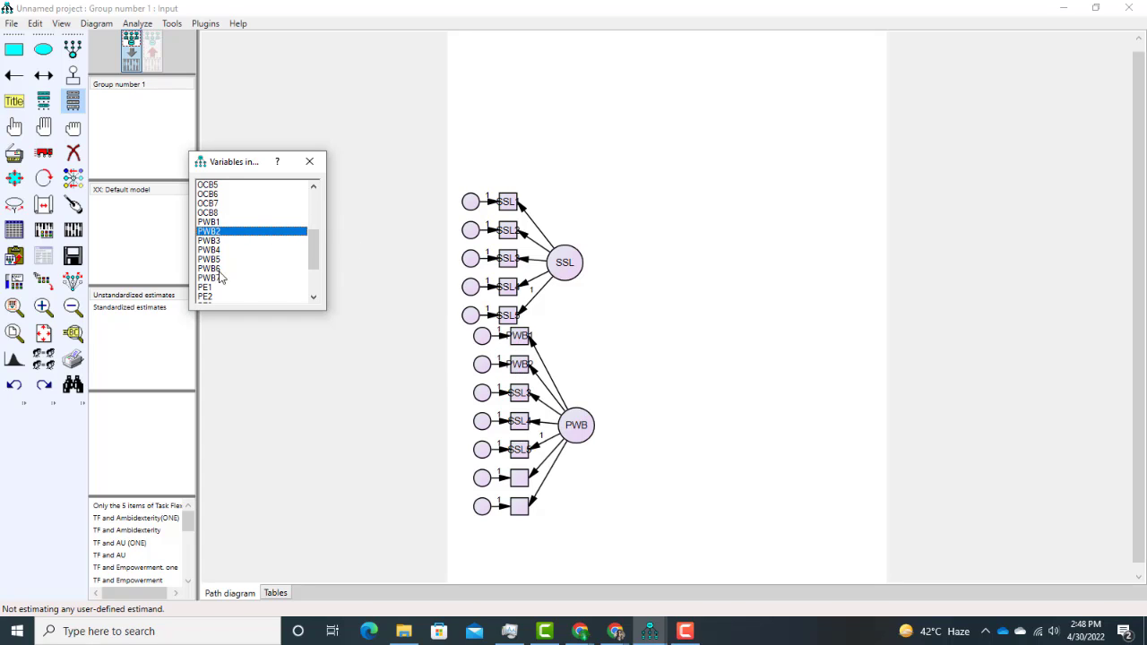
pyautogui.moveTo(200, 244); pyautogui.dragTo(519, 403)
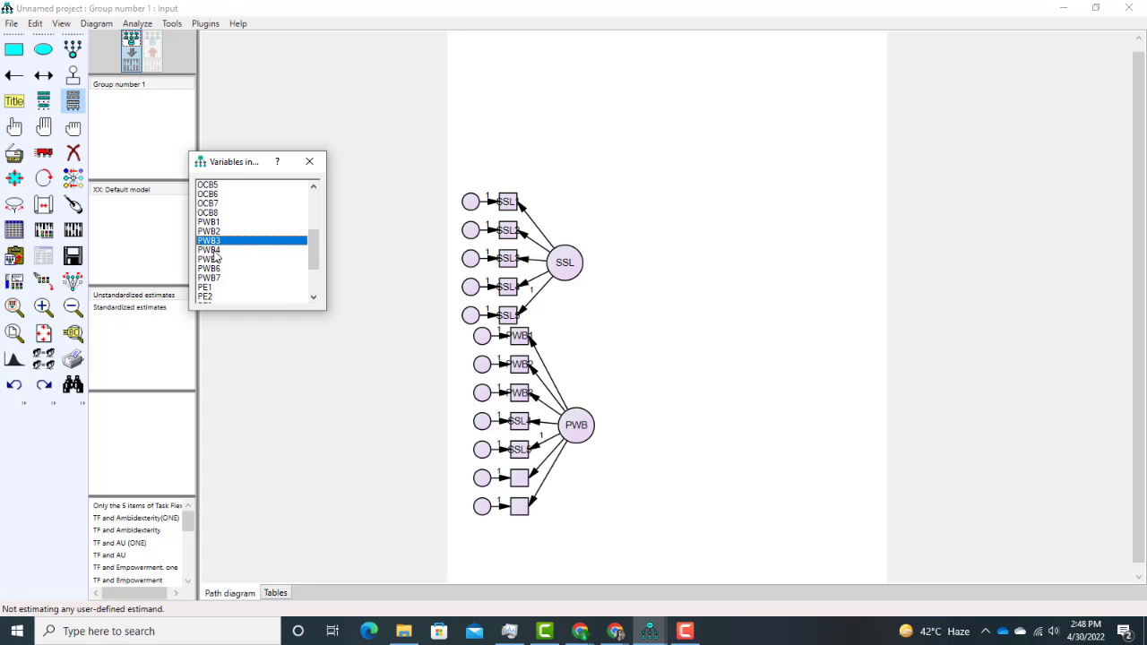
pyautogui.moveTo(215, 252); pyautogui.dragTo(520, 420)
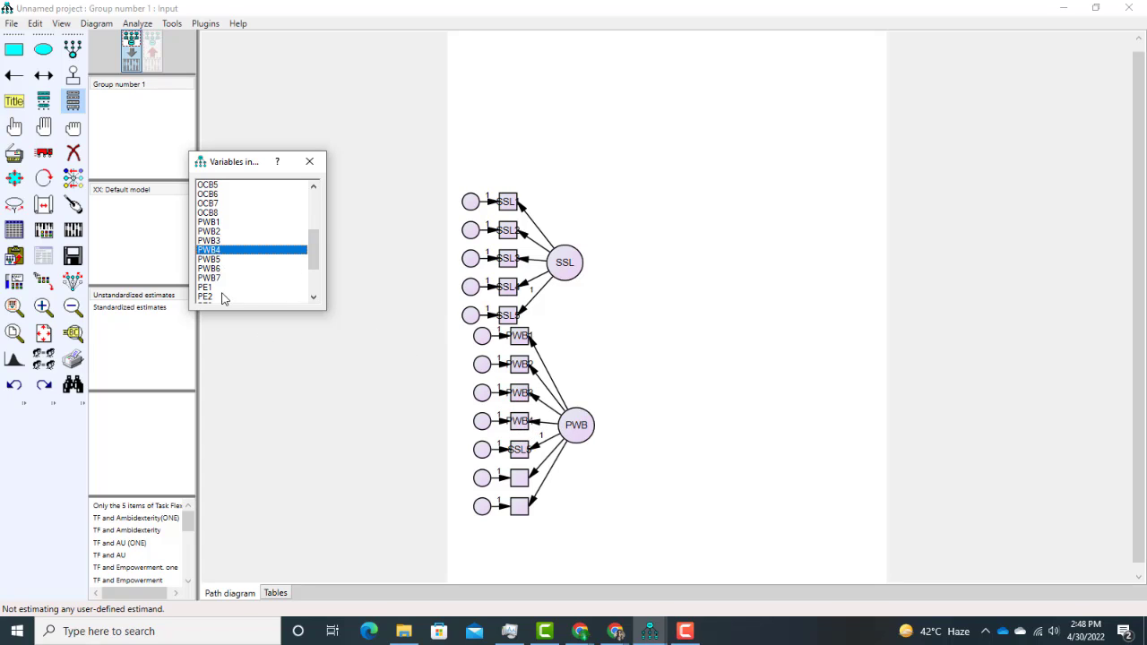
pyautogui.moveTo(217, 261); pyautogui.dragTo(520, 450)
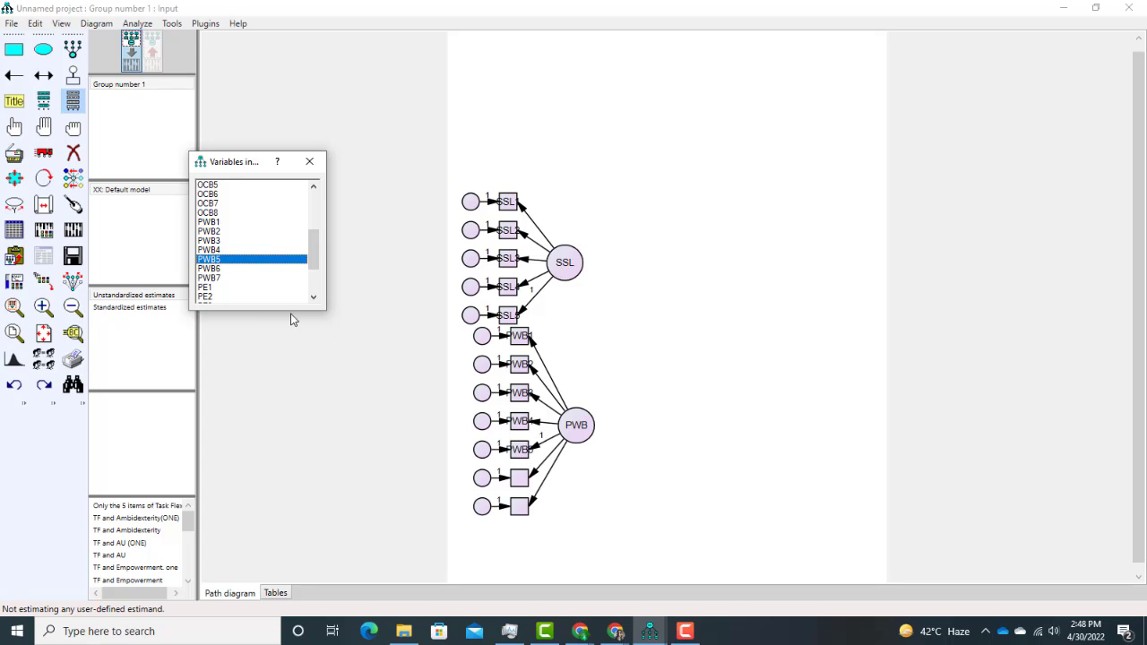
pyautogui.moveTo(214, 273); pyautogui.dragTo(520, 480)
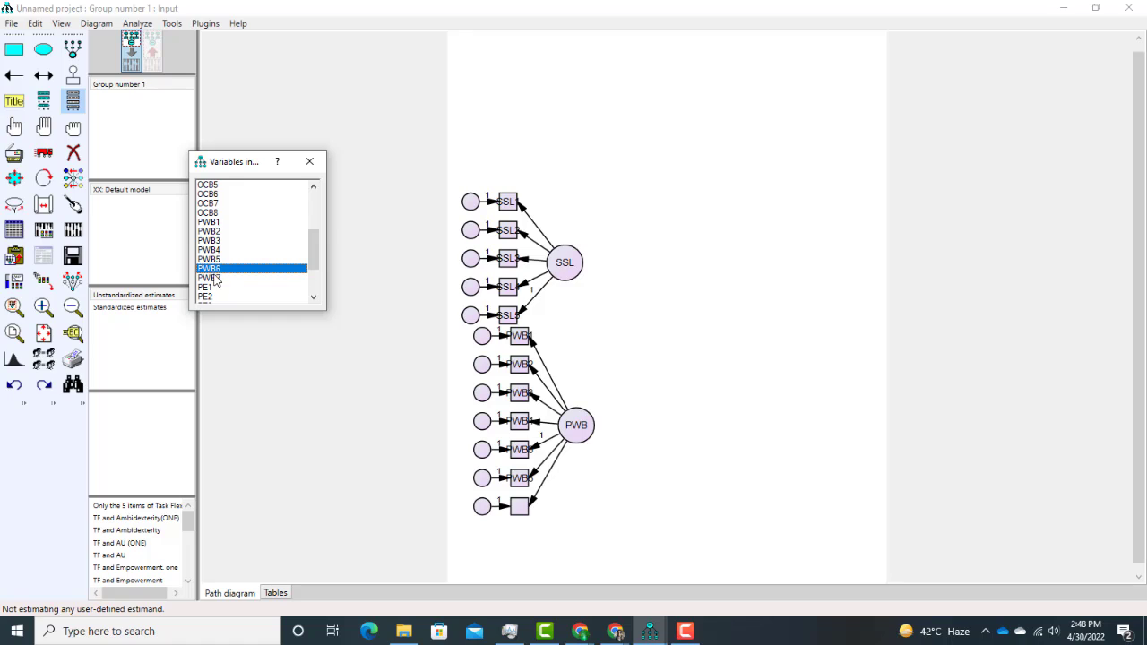
pyautogui.moveTo(214, 281); pyautogui.dragTo(516, 521)
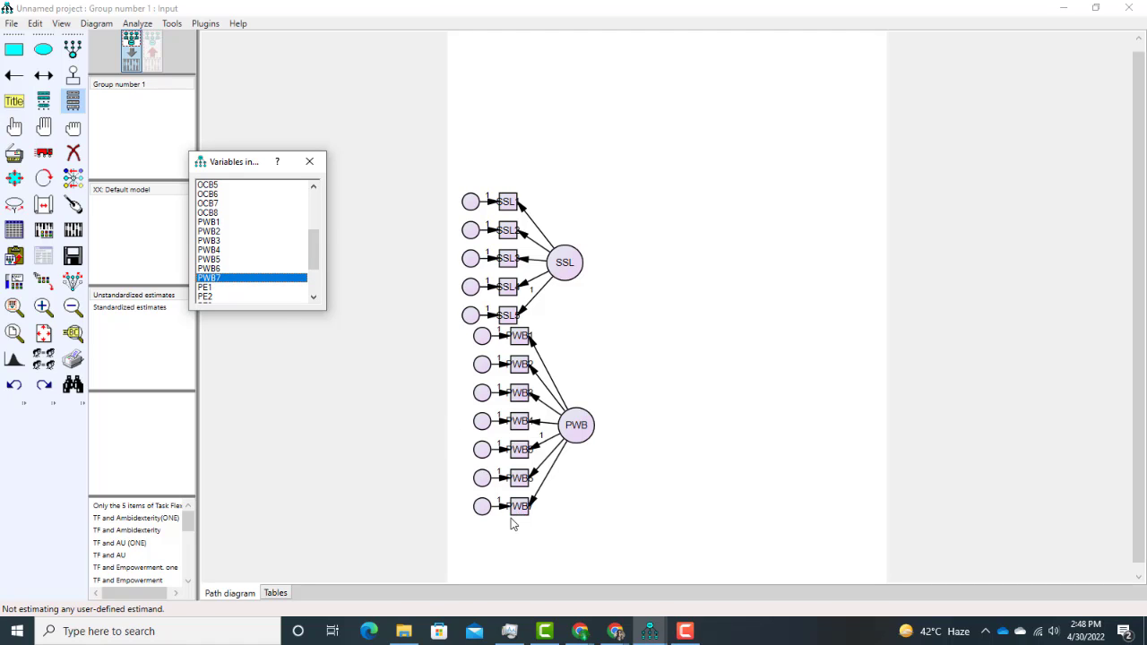
pyautogui.click(309, 161)
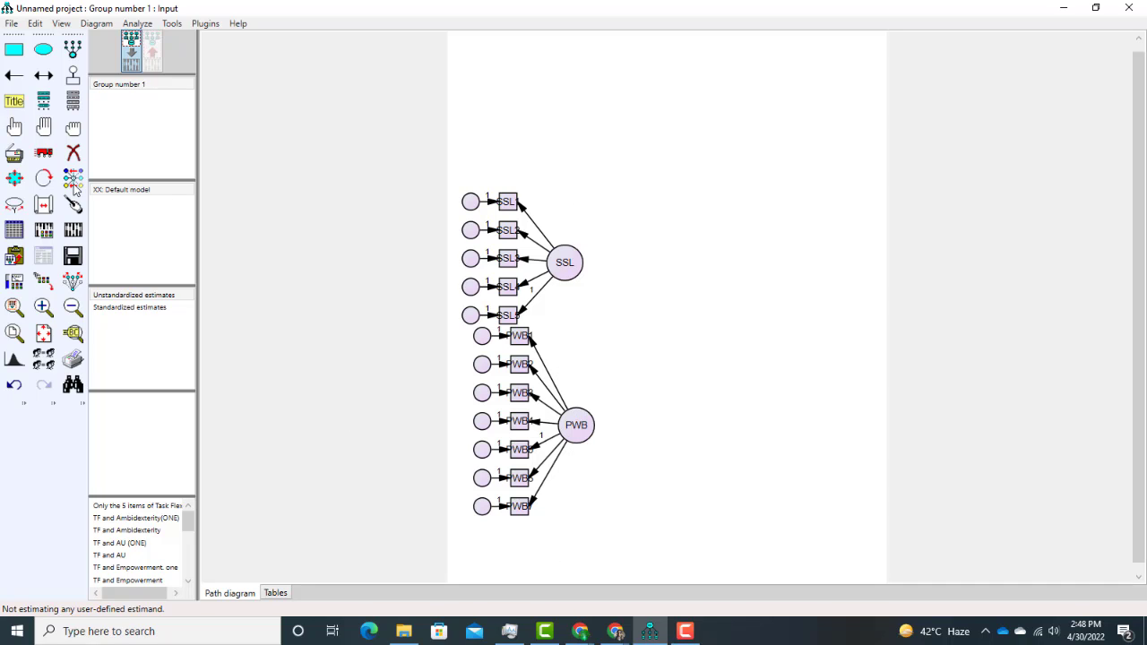
# - Move the SSL construct to the top of the page and the PWB construct directly below it, preserving symmetries
pyautogui.click(45, 155)
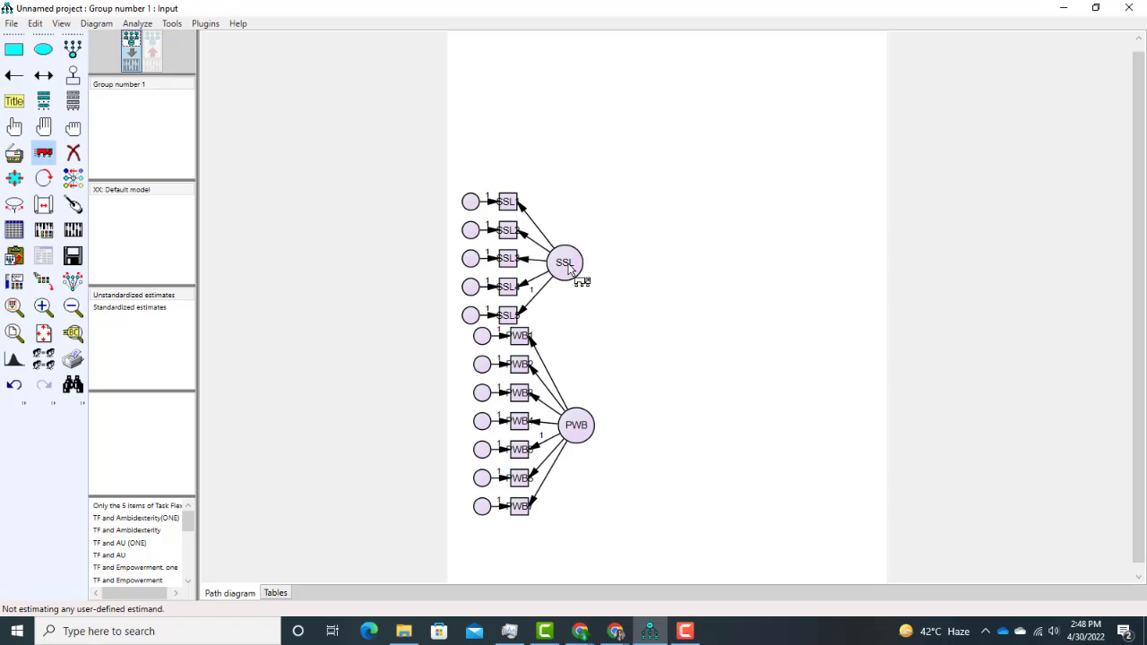
pyautogui.click(74, 283)
pyautogui.moveTo(568, 249); pyautogui.dragTo(594, 115)
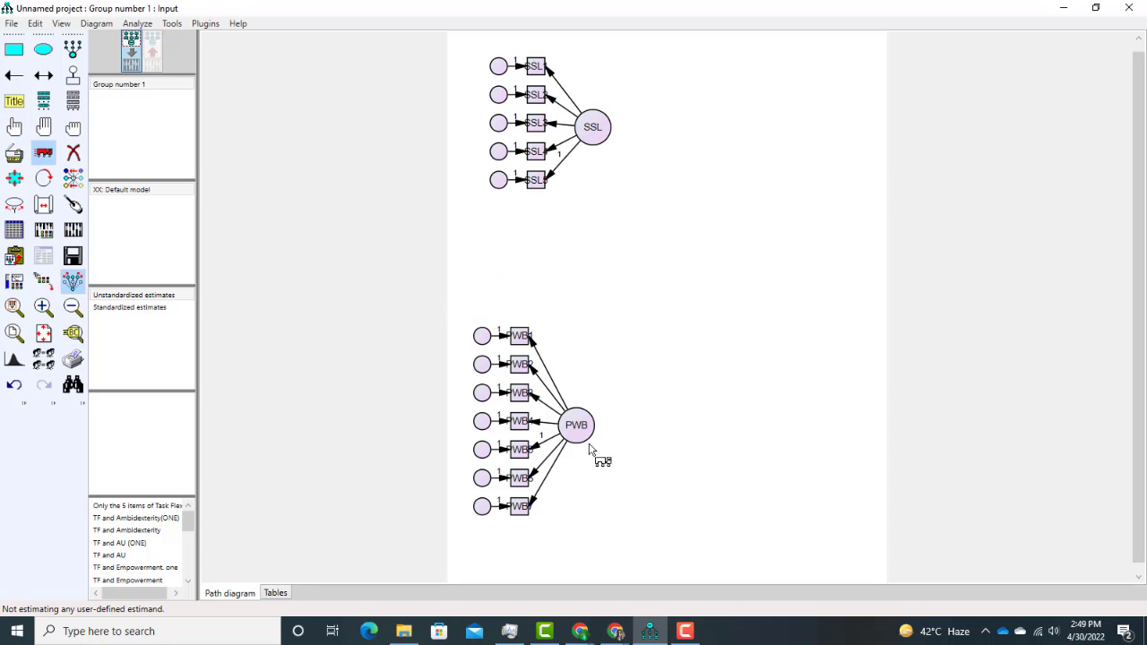
pyautogui.moveTo(578, 413); pyautogui.dragTo(594, 309)
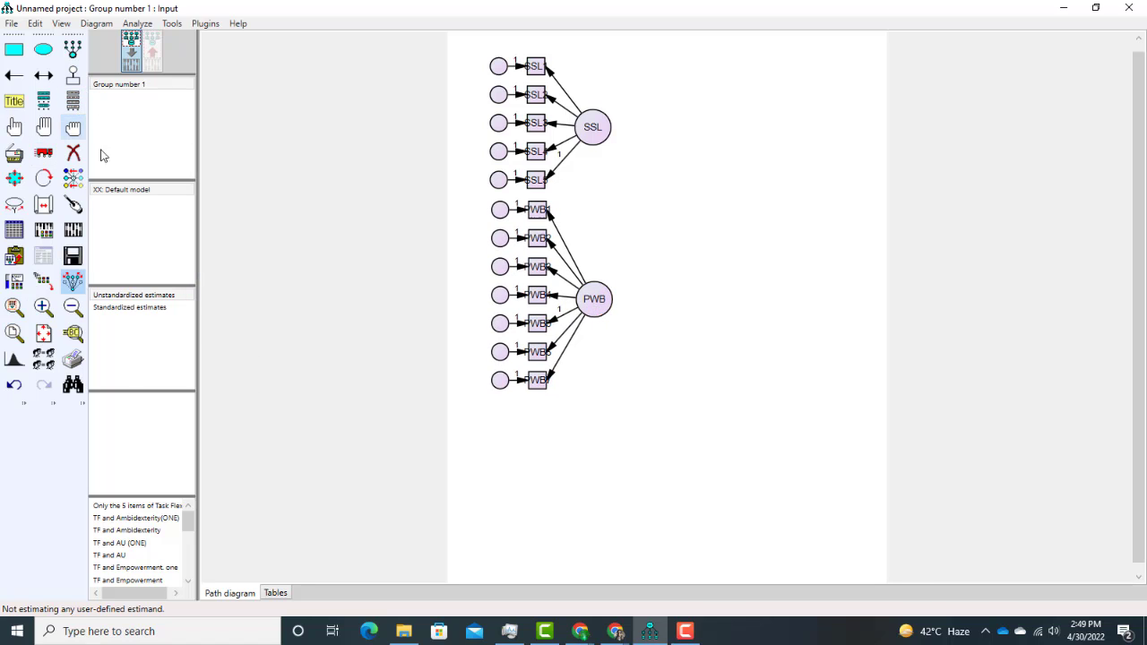
# - Check the remaining dataset variables and draw a new latent variable below PWB with seven indicators and error terms
pyautogui.click(74, 104)
pyautogui.scroll(-1, 253, 258)
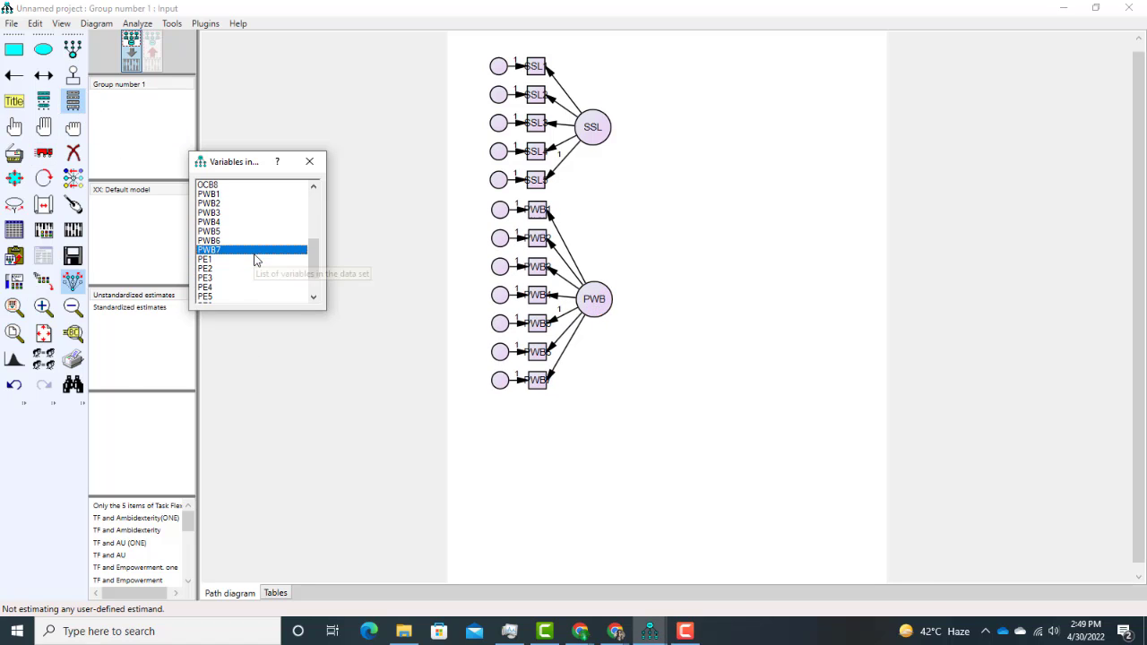
pyautogui.scroll(-1, 251, 260)
pyautogui.scroll(-1, 233, 292)
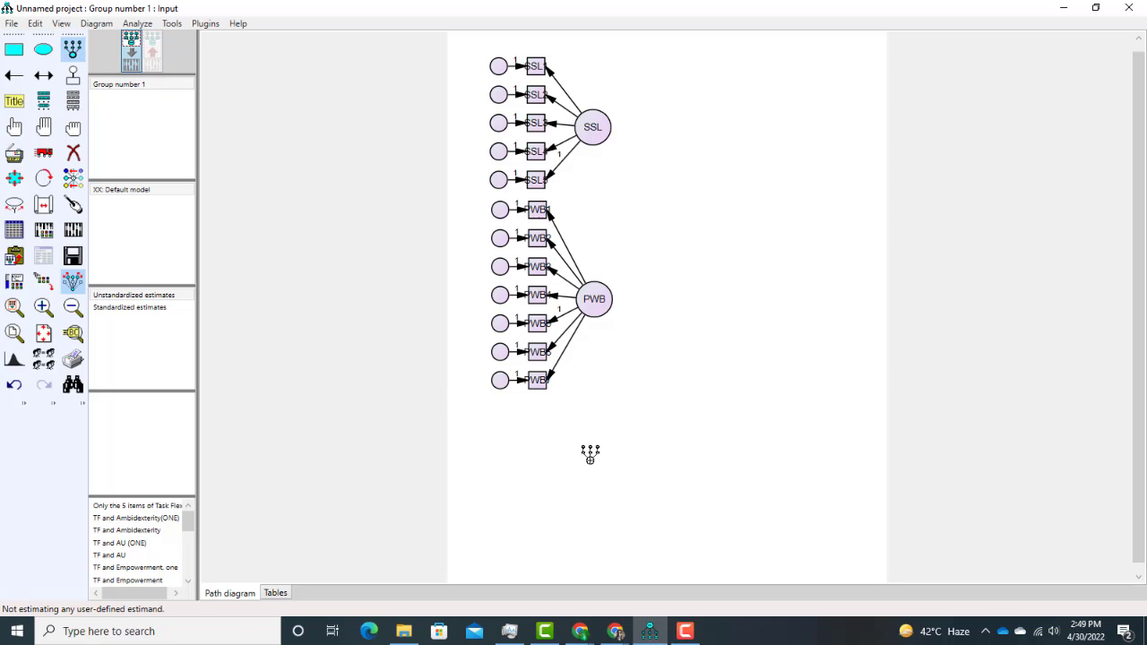
pyautogui.moveTo(592, 452); pyautogui.dragTo(623, 481)
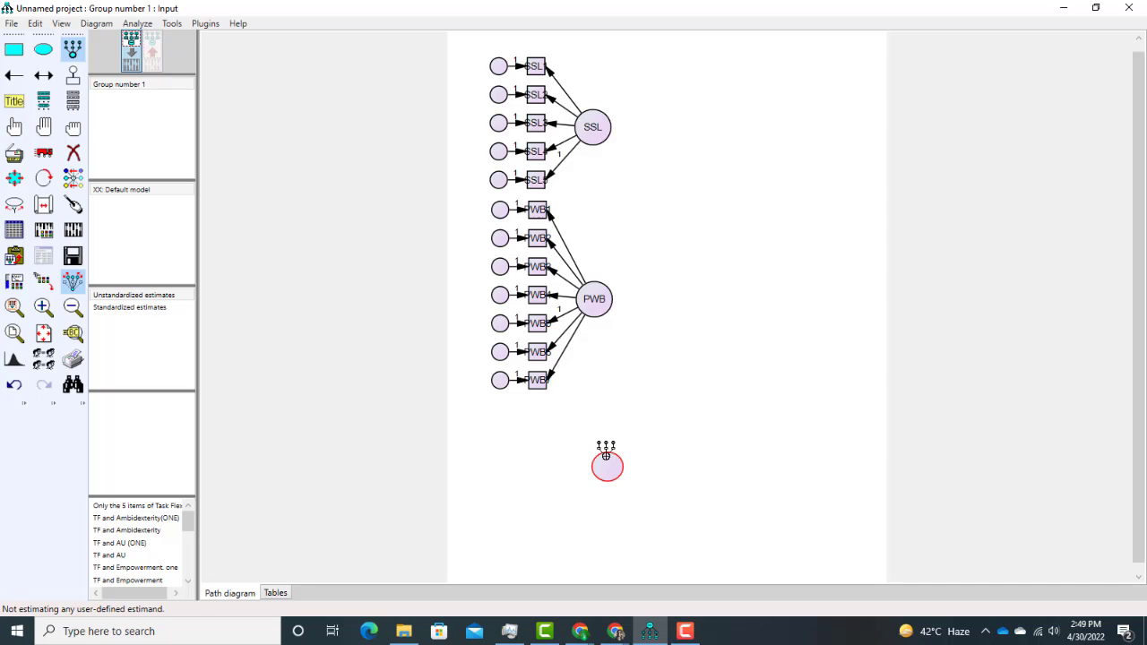
pyautogui.click(607, 462)
pyautogui.click(607, 462)
pyautogui.click(607, 461)
pyautogui.click(607, 461)
pyautogui.click(607, 462)
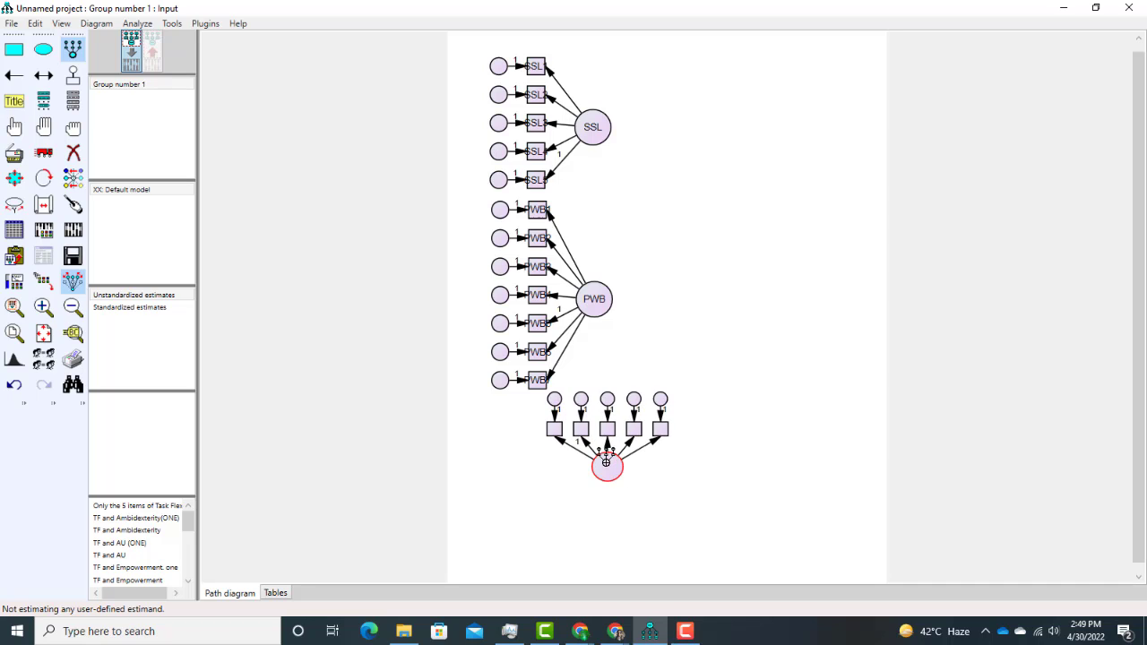
pyautogui.click(607, 462)
pyautogui.click(607, 461)
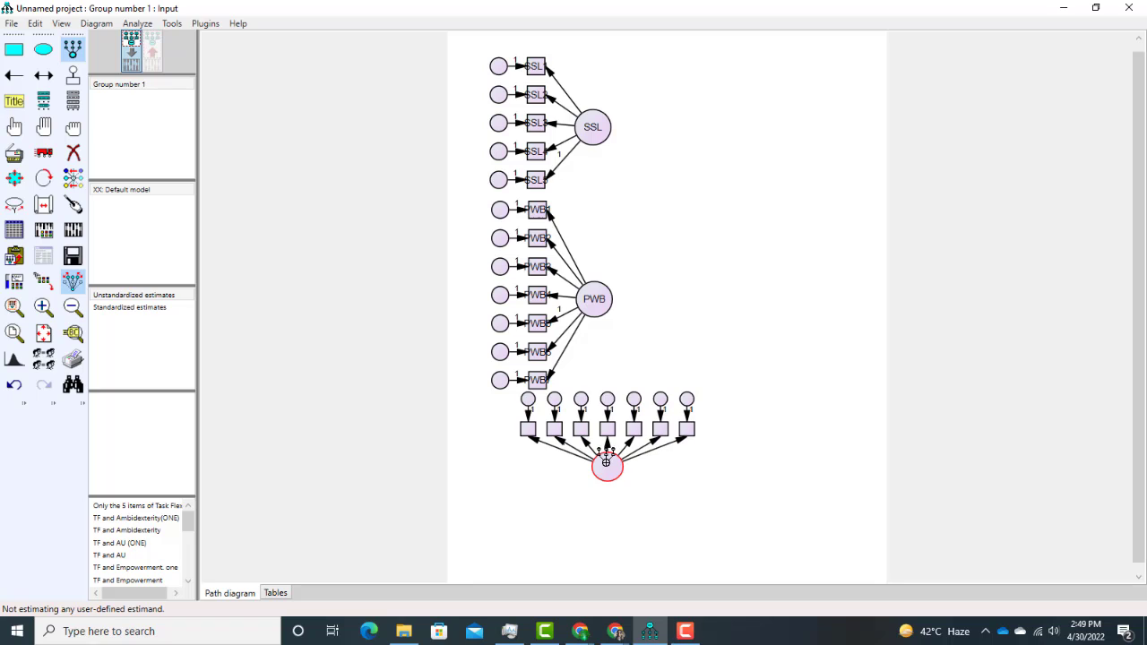
# - Rotate the new construct's indicators to face the same way as PWB's and align the construct beneath PWB
pyautogui.click(43, 178)
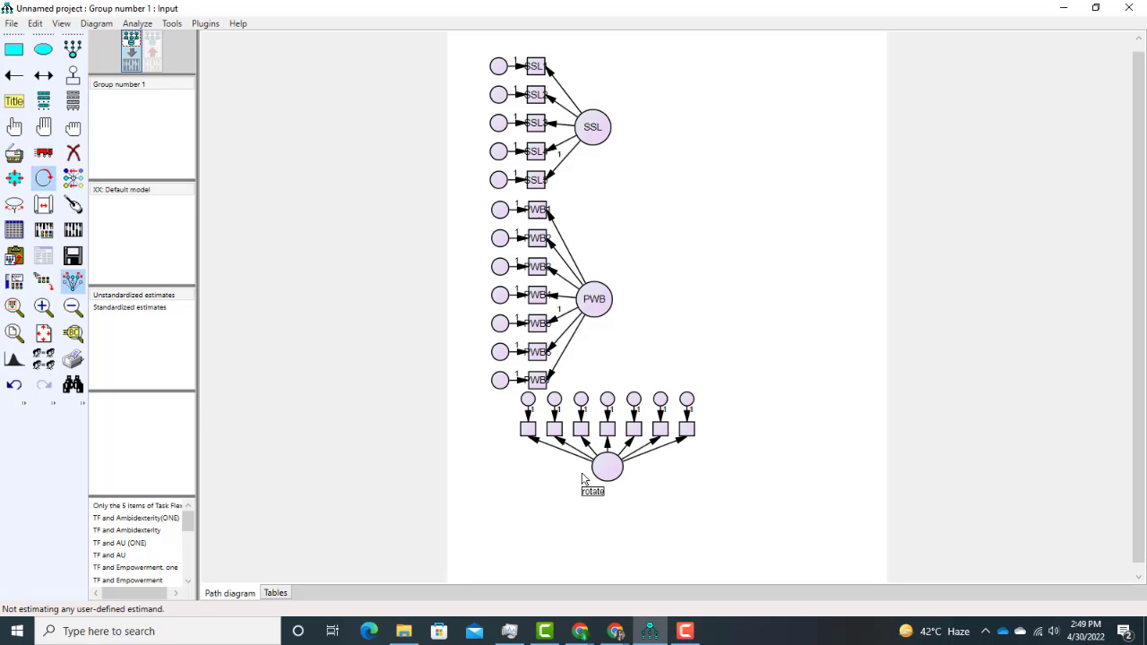
pyautogui.click(604, 467)
pyautogui.click(604, 467)
pyautogui.click(604, 467)
pyautogui.click(43, 152)
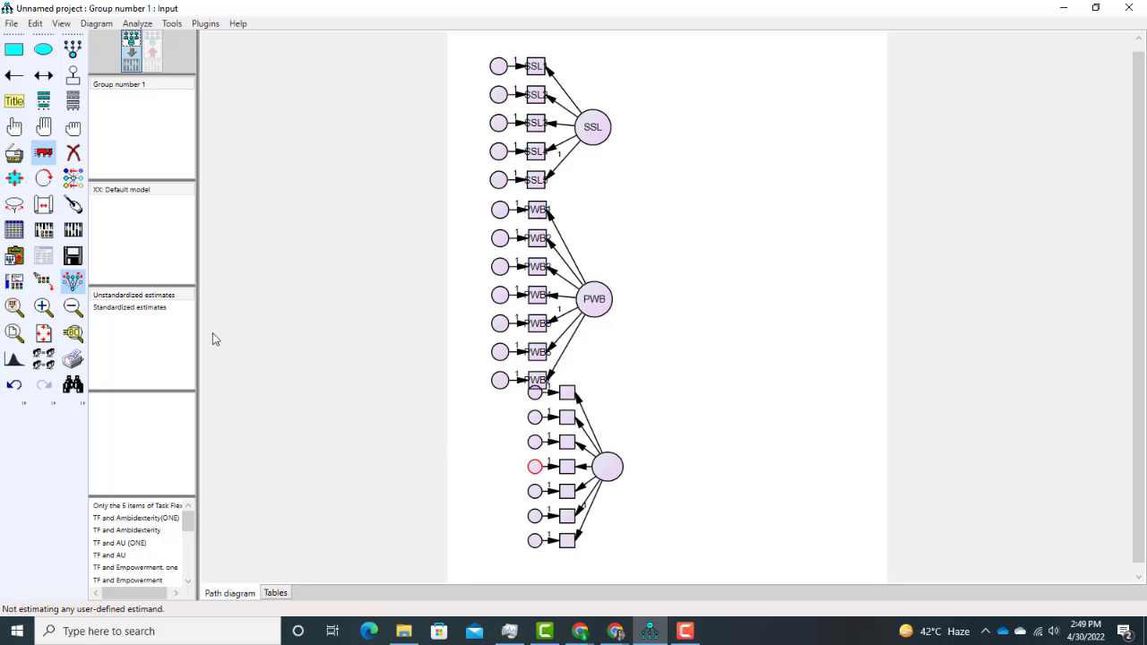
pyautogui.moveTo(609, 478); pyautogui.dragTo(577, 496)
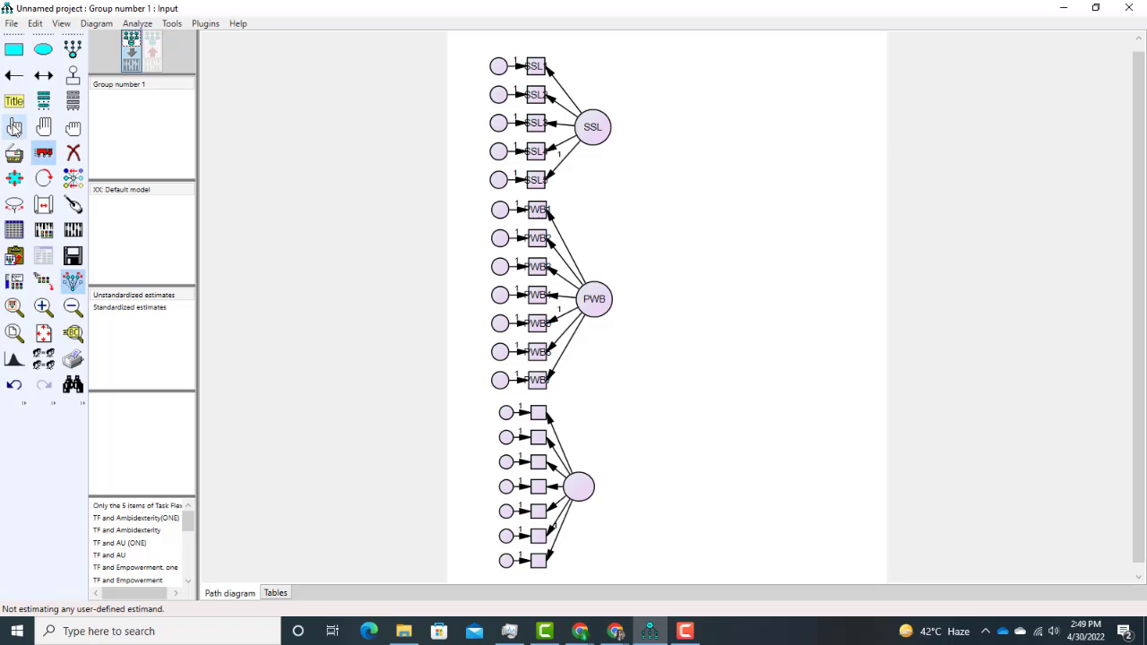
# - Name the new latent variable PE in its object properties
pyautogui.click(17, 131)
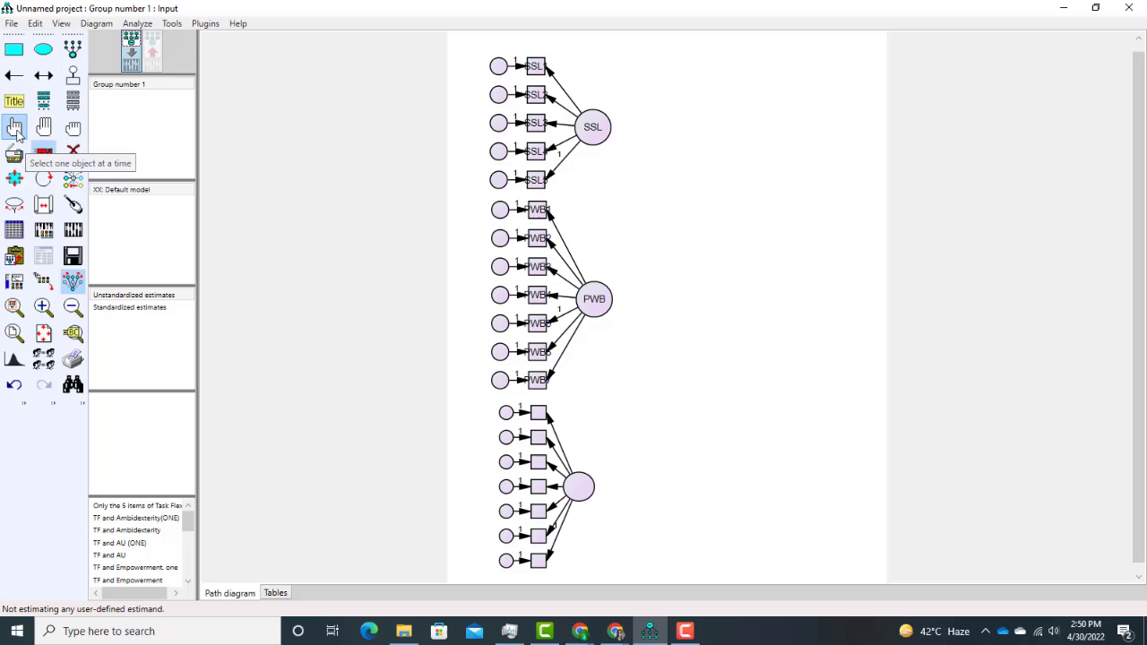
pyautogui.doubleClick(580, 498)
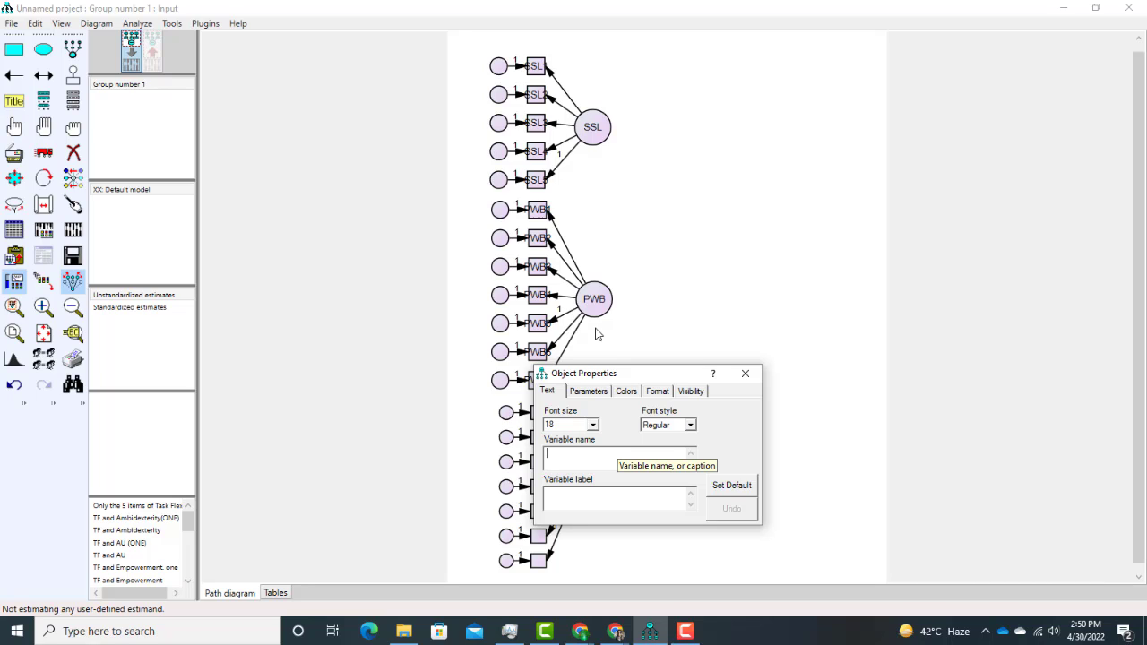
pyautogui.click(73, 101)
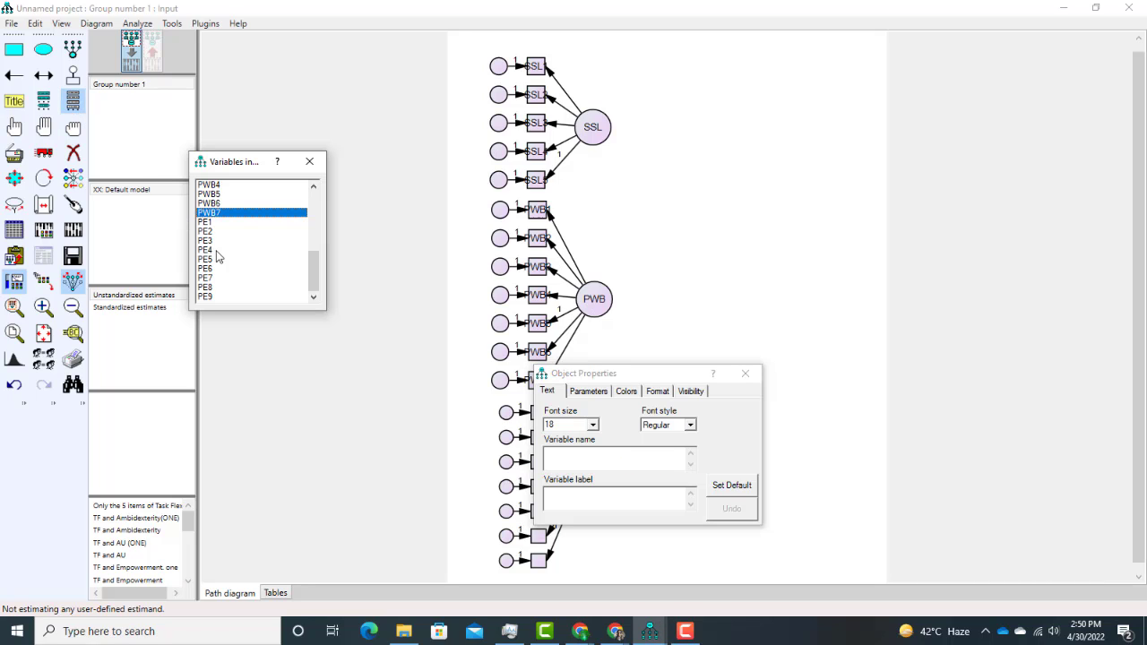
pyautogui.click(309, 161)
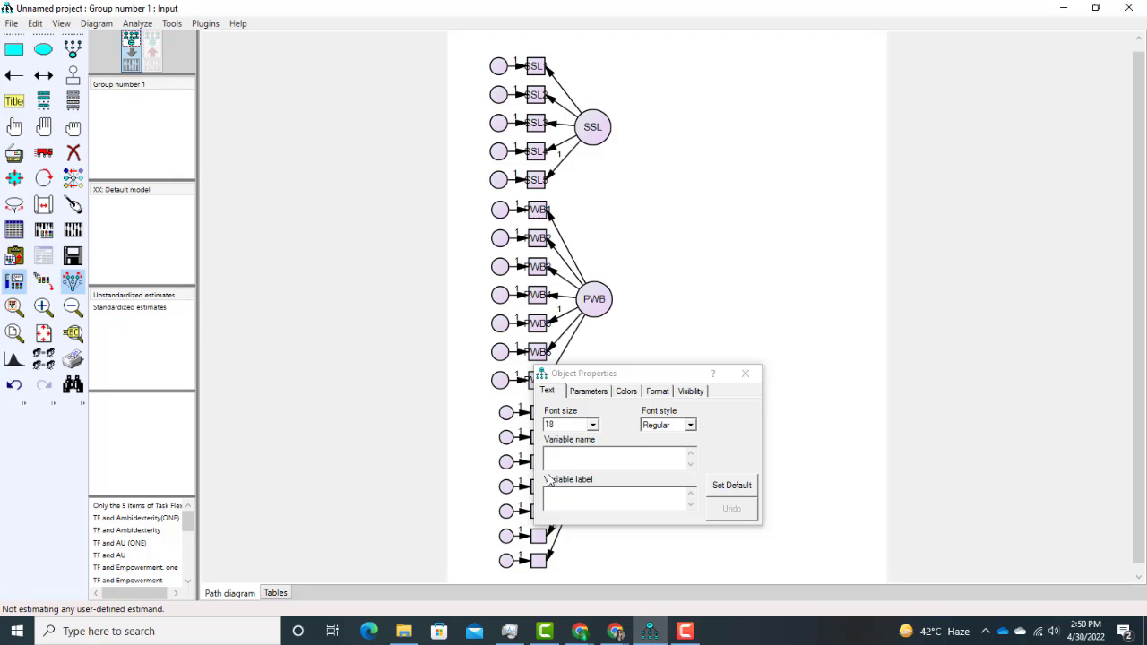
pyautogui.click(560, 455)
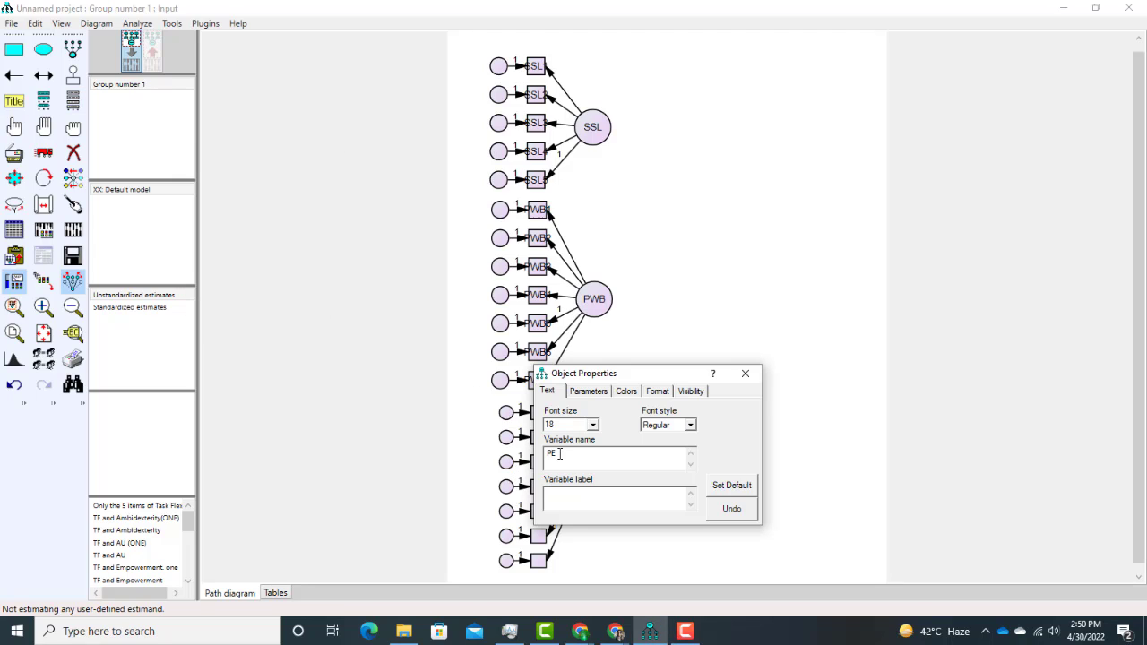
pyautogui.click(744, 373)
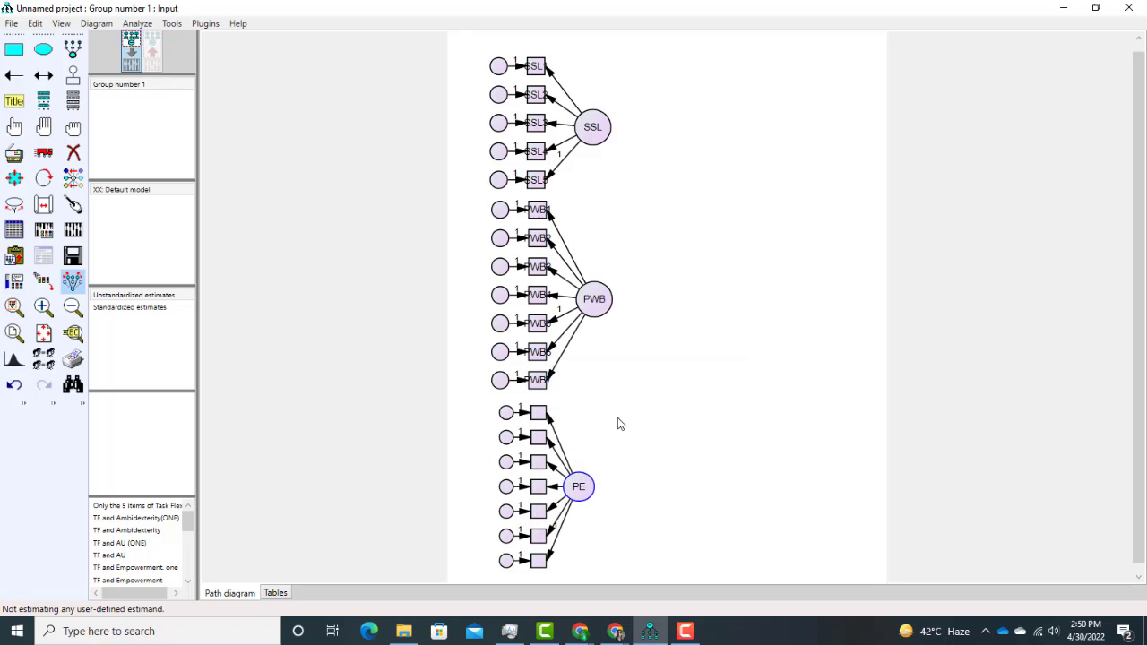
# - Assign dataset variables PE1 and PE2 to the first two indicators of the PE construct
pyautogui.click(72, 101)
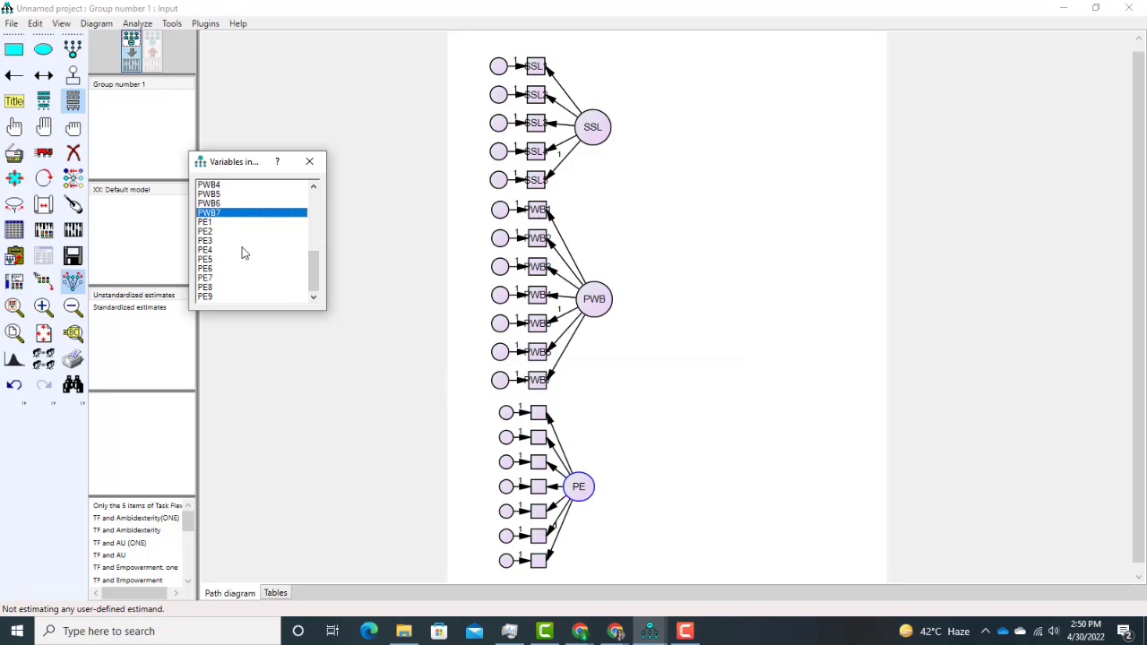
pyautogui.click(205, 224)
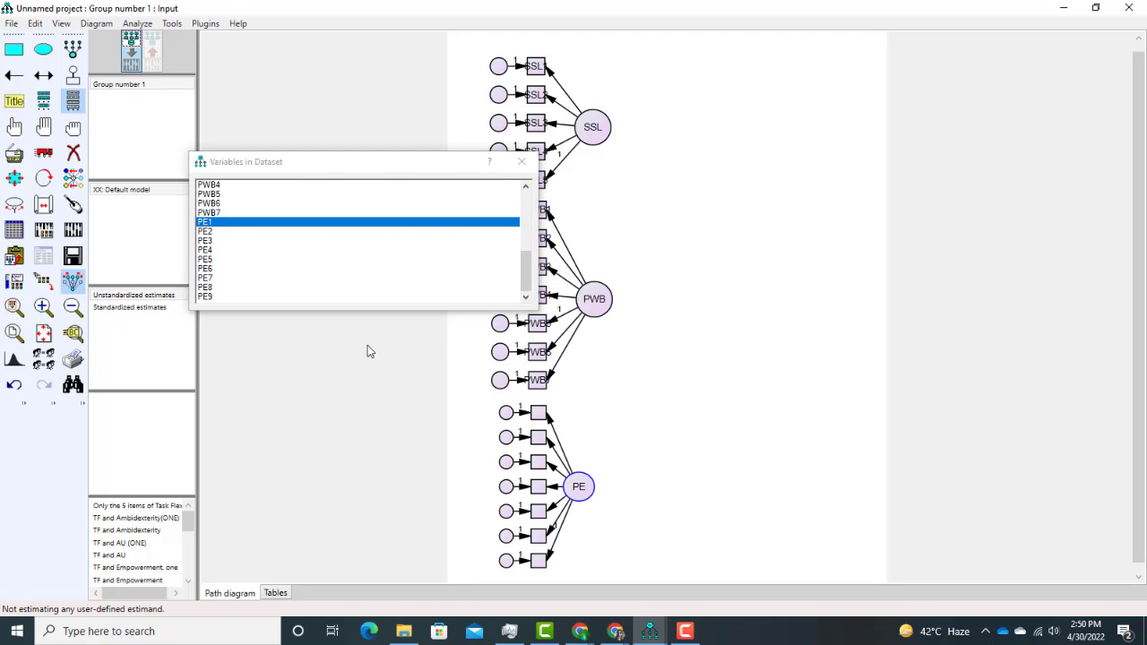
pyautogui.moveTo(538, 237); pyautogui.dragTo(429, 235)
pyautogui.moveTo(219, 229); pyautogui.dragTo(538, 420)
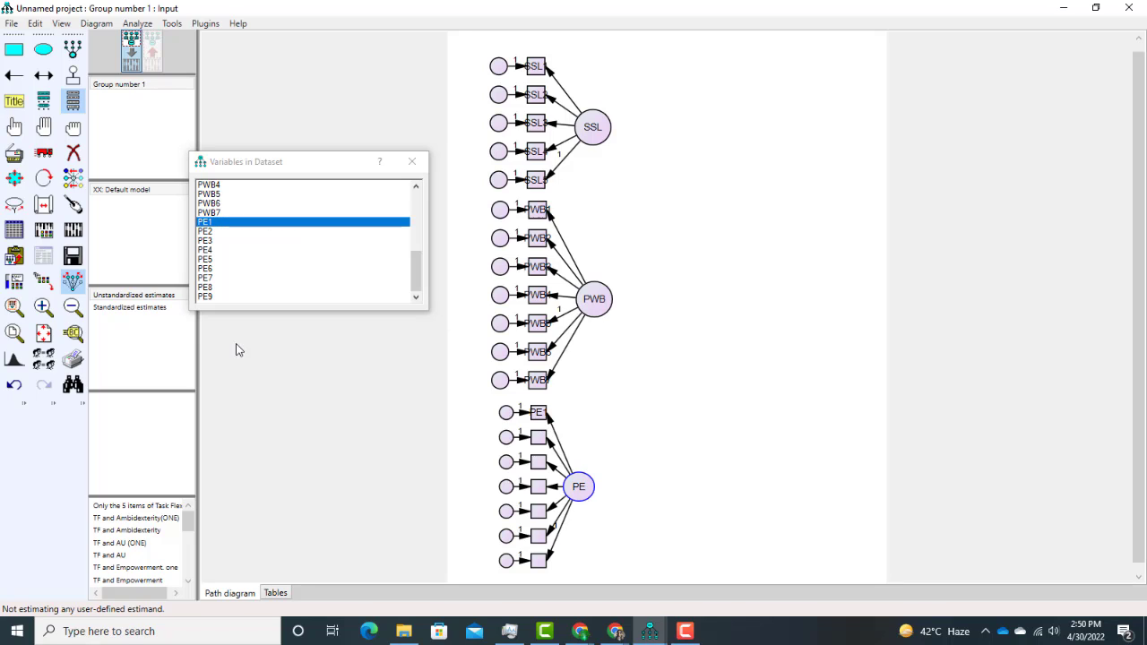
pyautogui.moveTo(207, 233); pyautogui.dragTo(541, 440)
pyautogui.moveTo(205, 249); pyautogui.dragTo(539, 464)
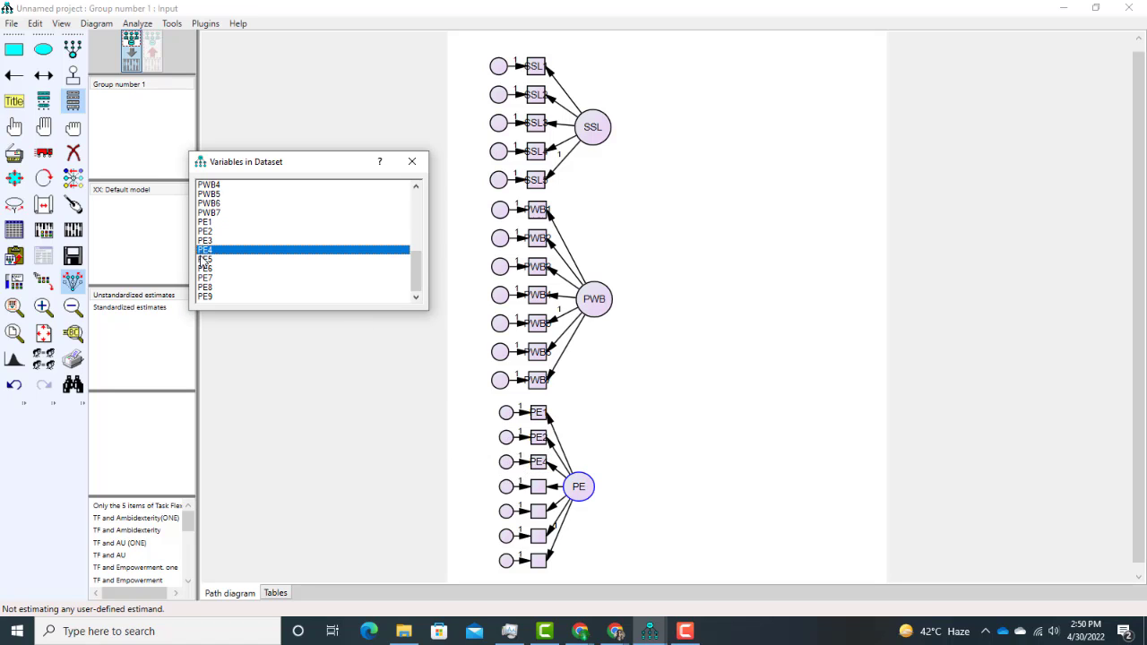
pyautogui.moveTo(205, 262); pyautogui.dragTo(540, 494)
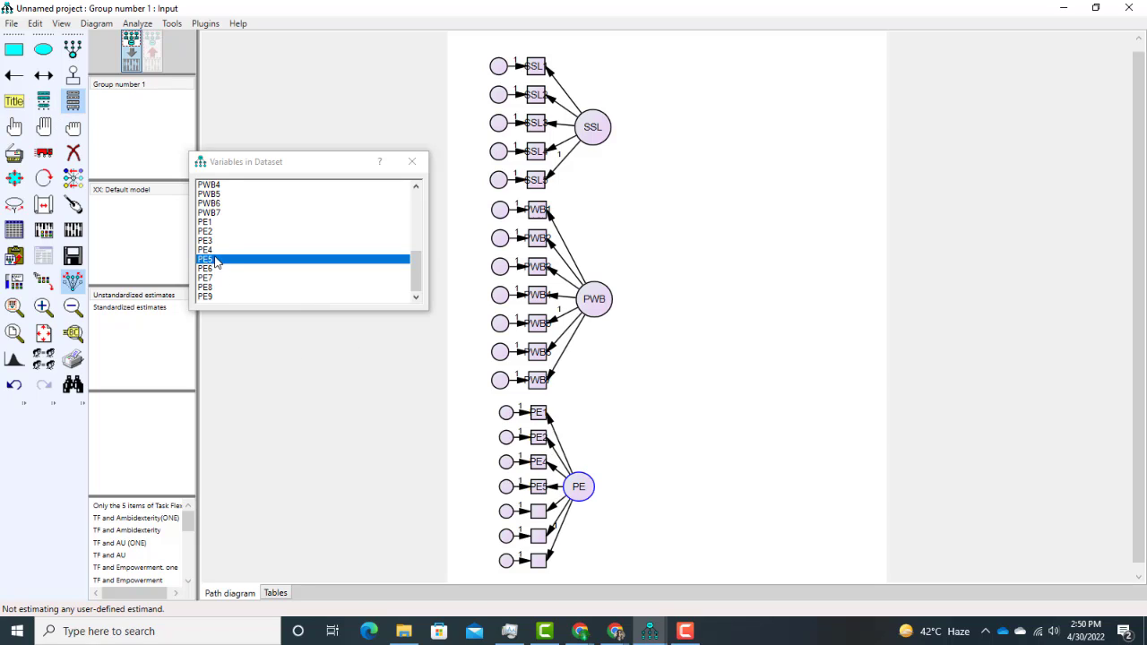
pyautogui.moveTo(206, 246); pyautogui.dragTo(500, 457)
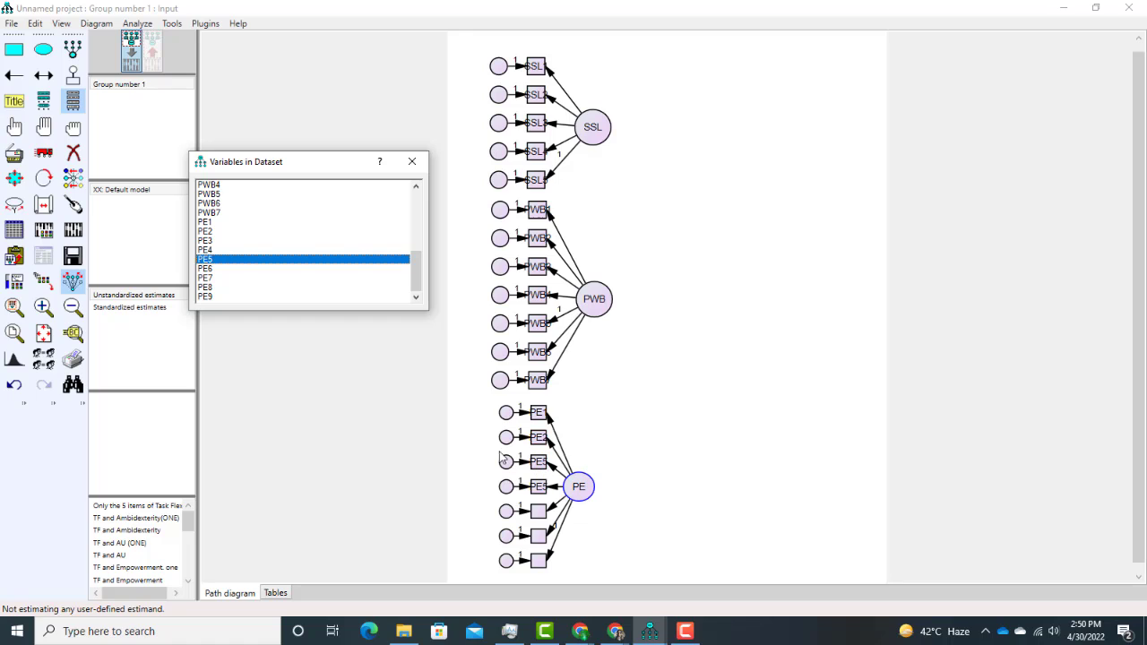
# - Assign dataset variables PE3, PE4, PE5, PE6 and PE7 in order to the third through seventh indicators of PE
pyautogui.moveTo(205, 244); pyautogui.dragTo(541, 466)
pyautogui.click(208, 251)
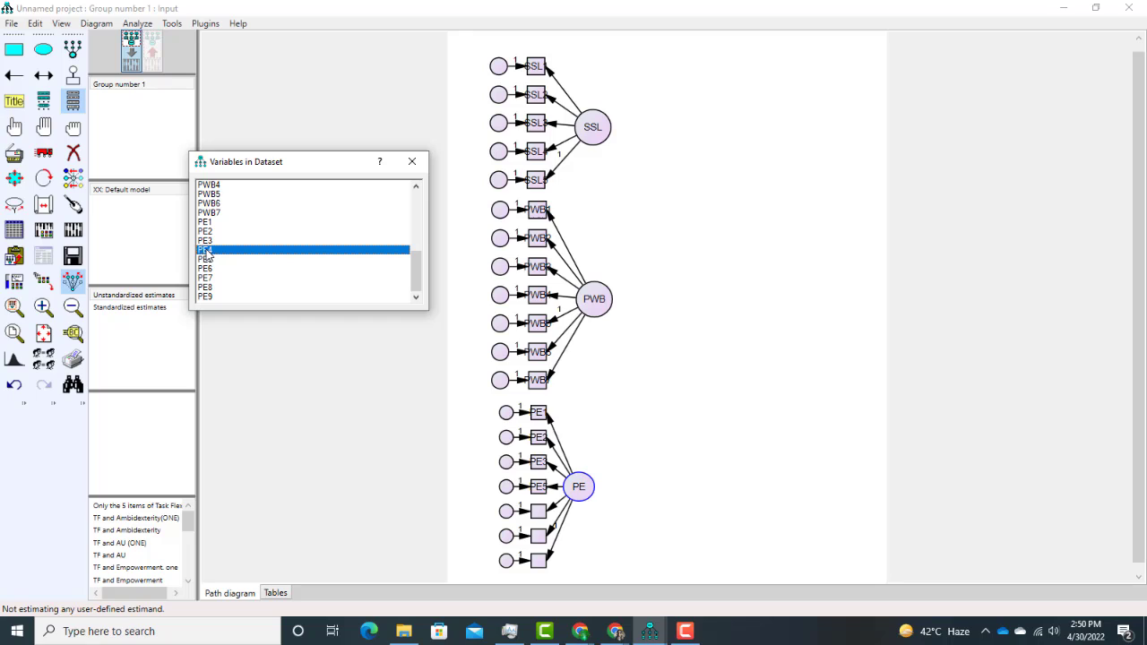
pyautogui.moveTo(206, 255); pyautogui.dragTo(543, 492)
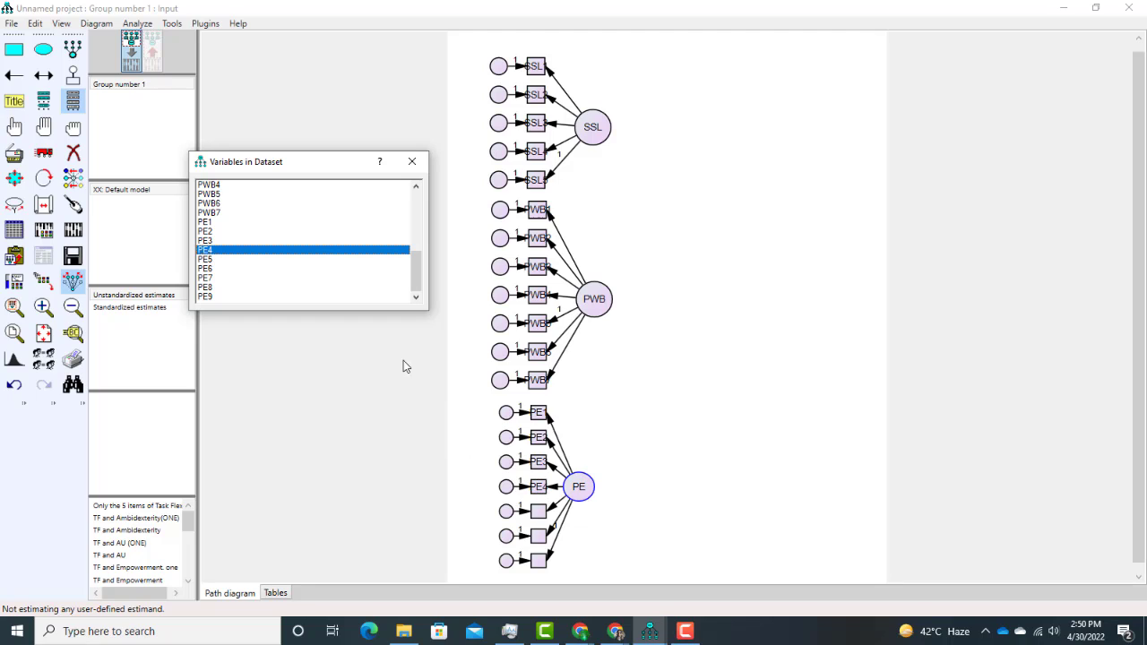
pyautogui.click(208, 259)
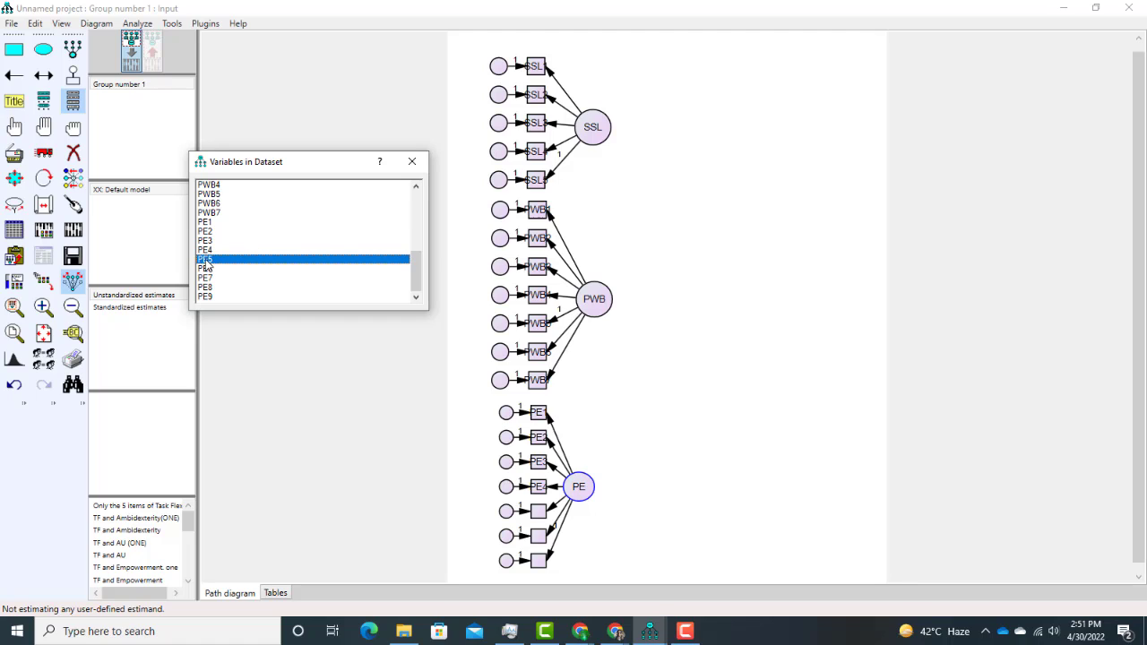
pyautogui.moveTo(646, 587); pyautogui.dragTo(539, 519)
pyautogui.moveTo(215, 271); pyautogui.dragTo(540, 546)
pyautogui.moveTo(215, 280); pyautogui.dragTo(539, 565)
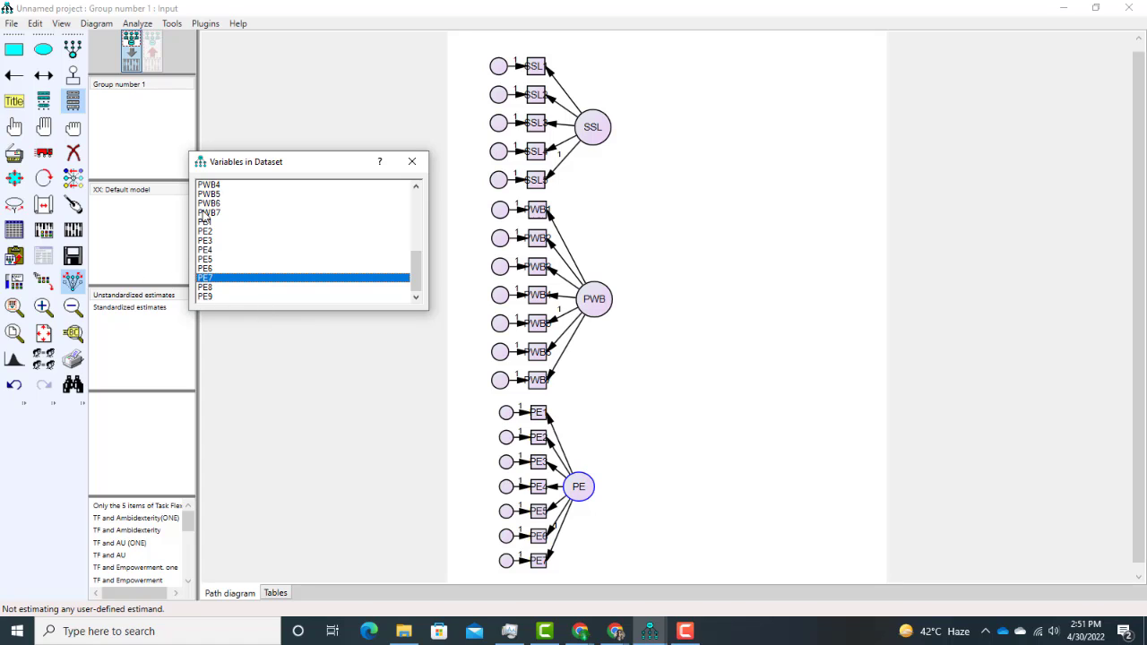
# - Add two more indicators with error terms to the PE construct
pyautogui.click(71, 47)
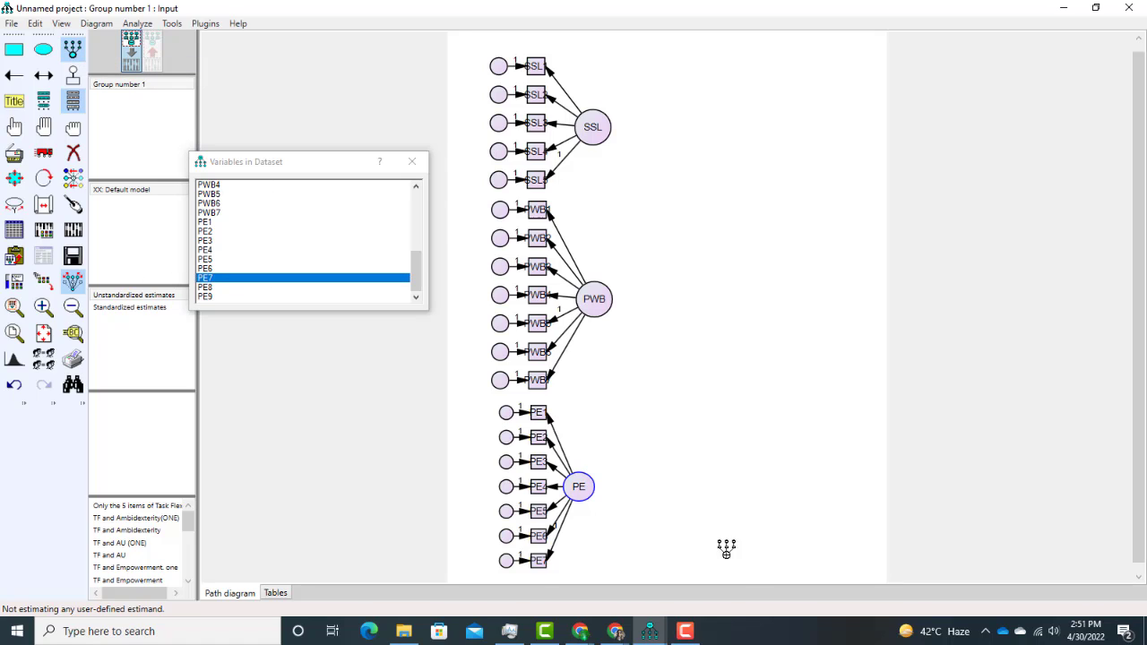
pyautogui.click(582, 486)
pyautogui.click(583, 486)
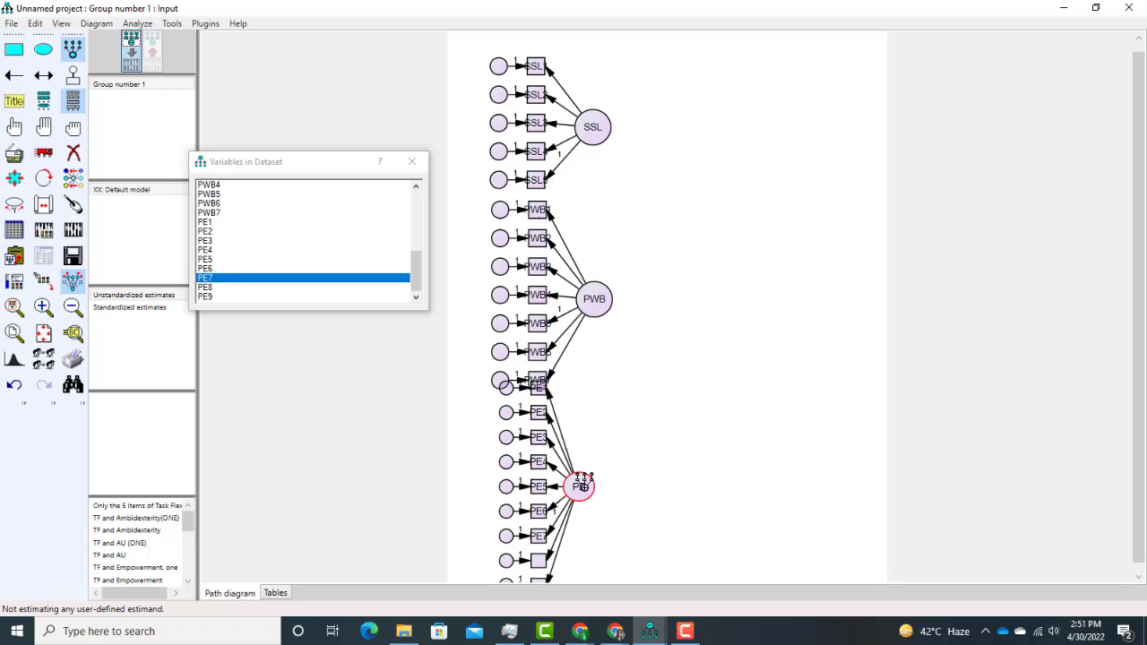
pyautogui.moveTo(1135, 439); pyautogui.dragTo(1135, 449)
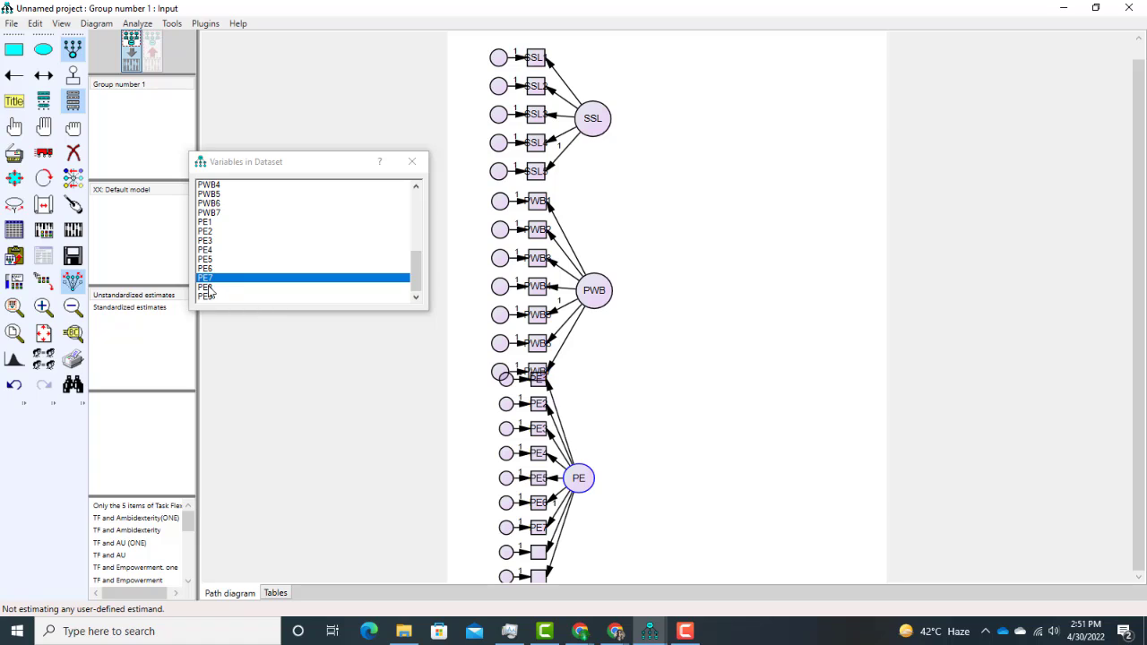
# - Assign dataset variables PE8 and PE9 to the two new PE indicators and close the variable list
pyautogui.moveTo(208, 294); pyautogui.dragTo(540, 557)
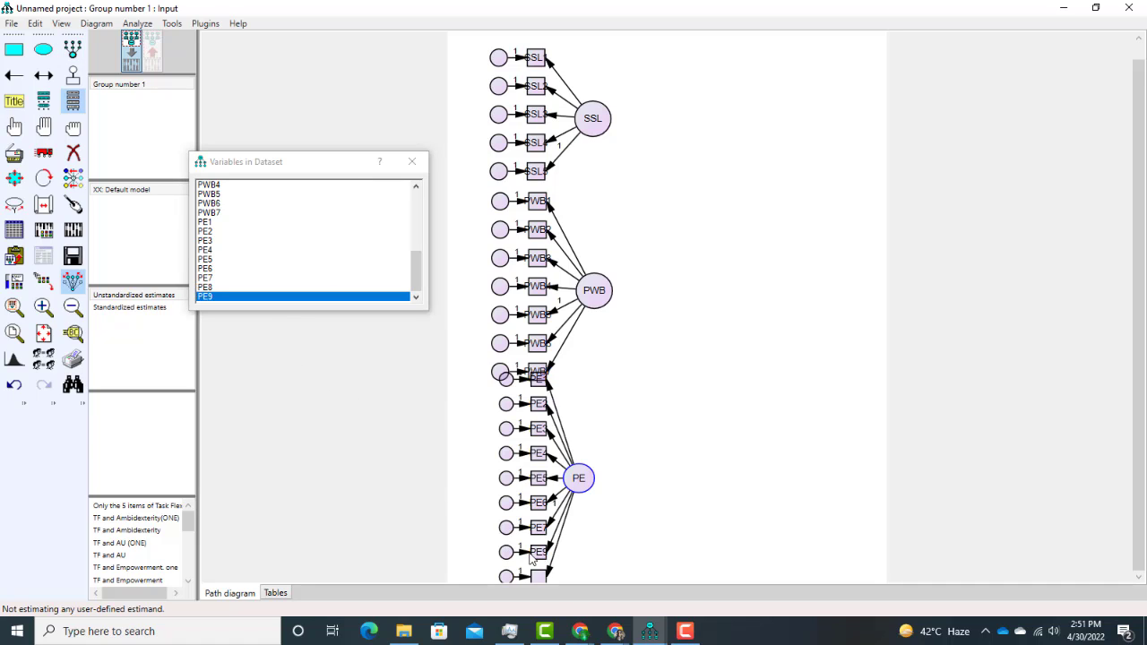
pyautogui.hotkey('ctrl', 'z')
pyautogui.moveTo(206, 287); pyautogui.dragTo(543, 557)
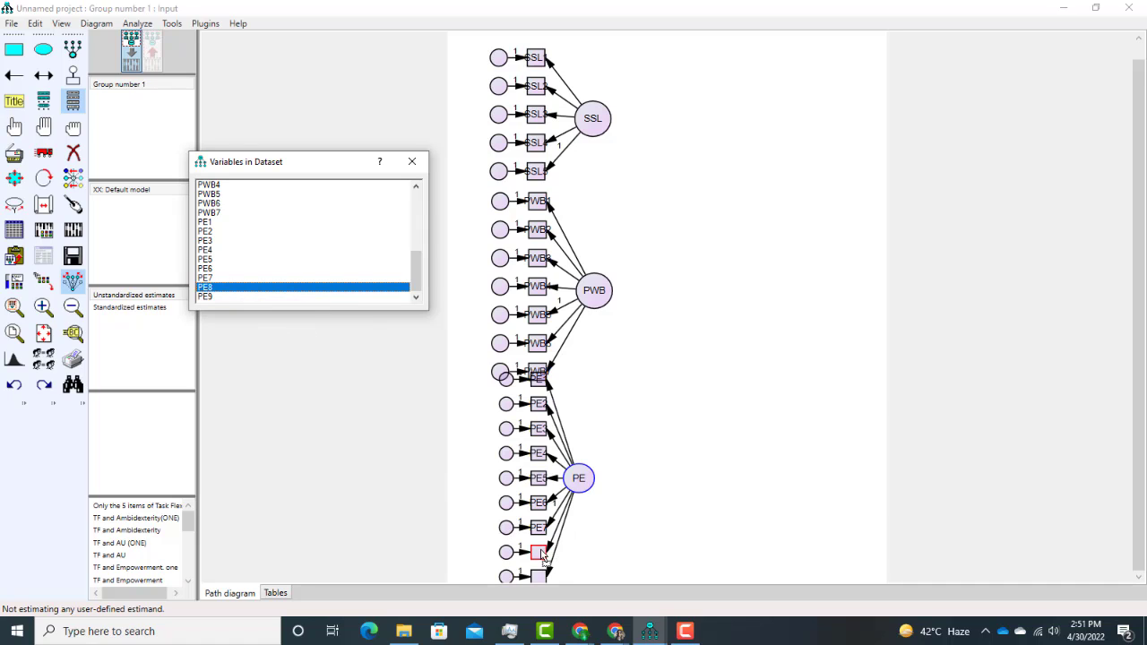
pyautogui.moveTo(208, 300); pyautogui.dragTo(546, 587)
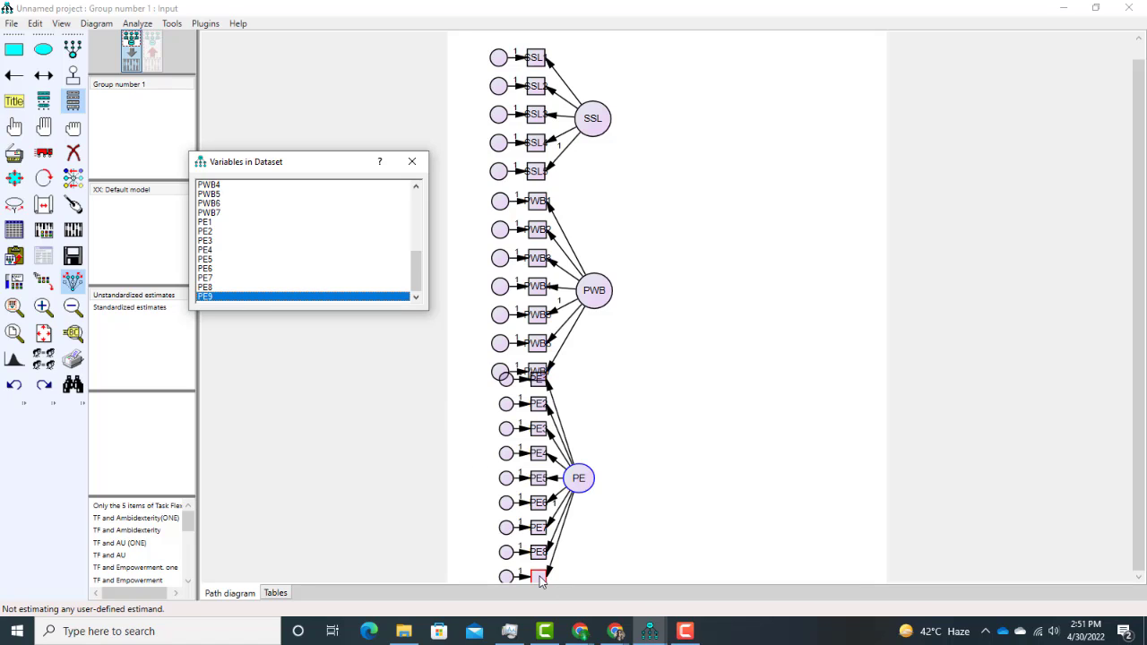
pyautogui.click(412, 162)
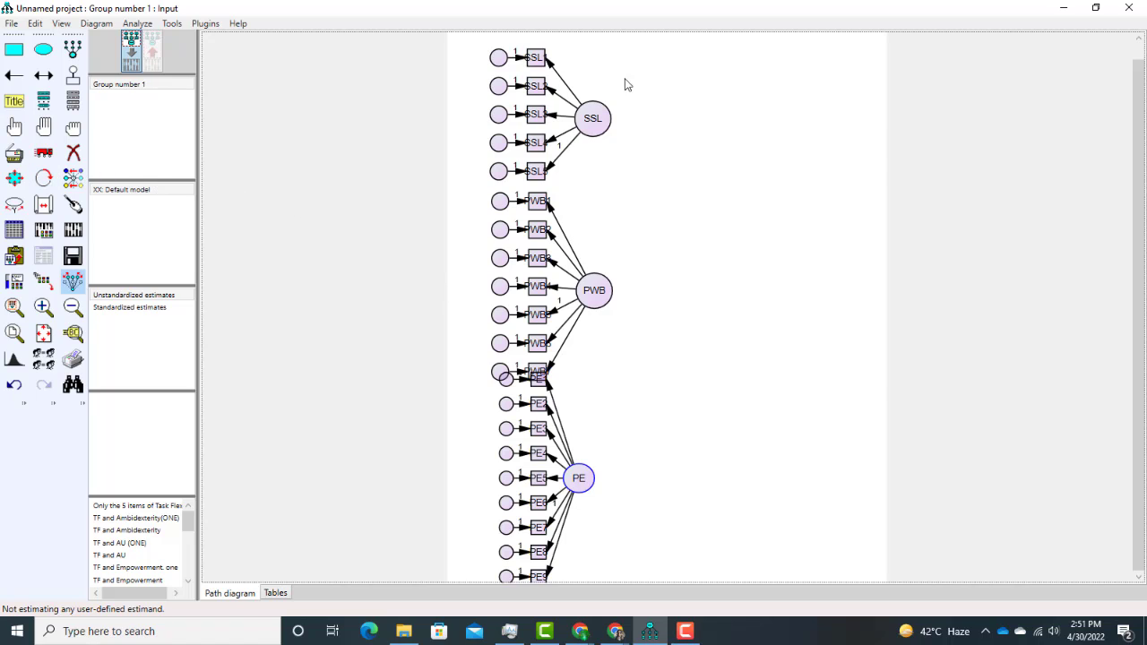
# - Tighten the indicator spacing of SSL and PWB and move the PWB construct up to clear space above PE
pyautogui.click(43, 152)
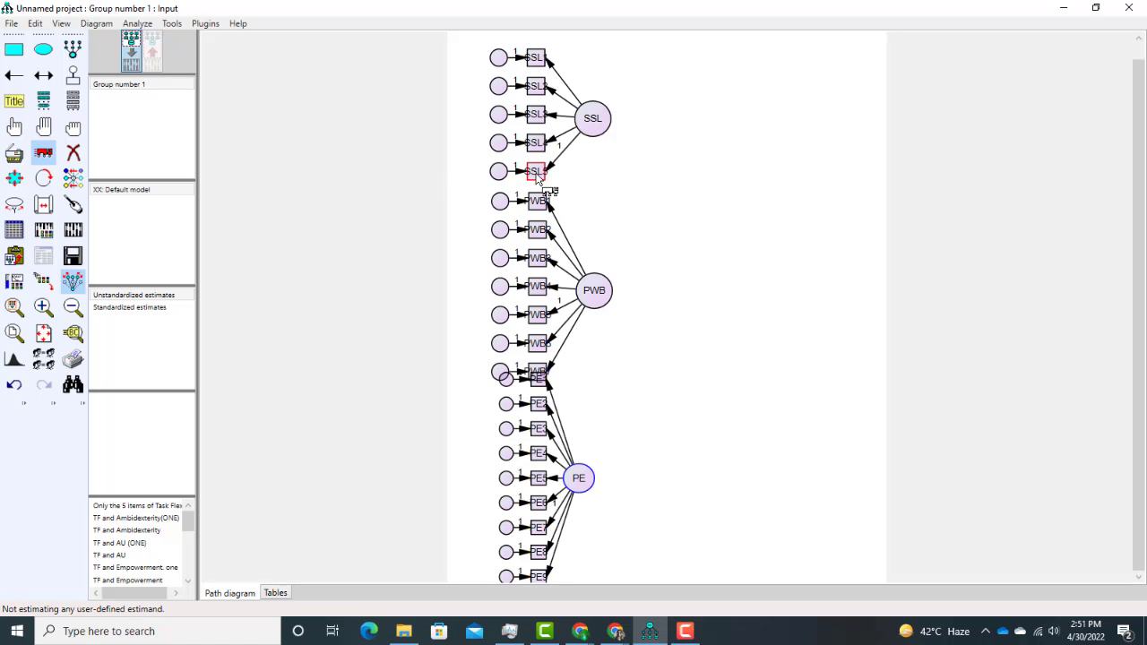
pyautogui.moveTo(535, 173); pyautogui.dragTo(530, 164)
pyautogui.moveTo(602, 300); pyautogui.dragTo(595, 285)
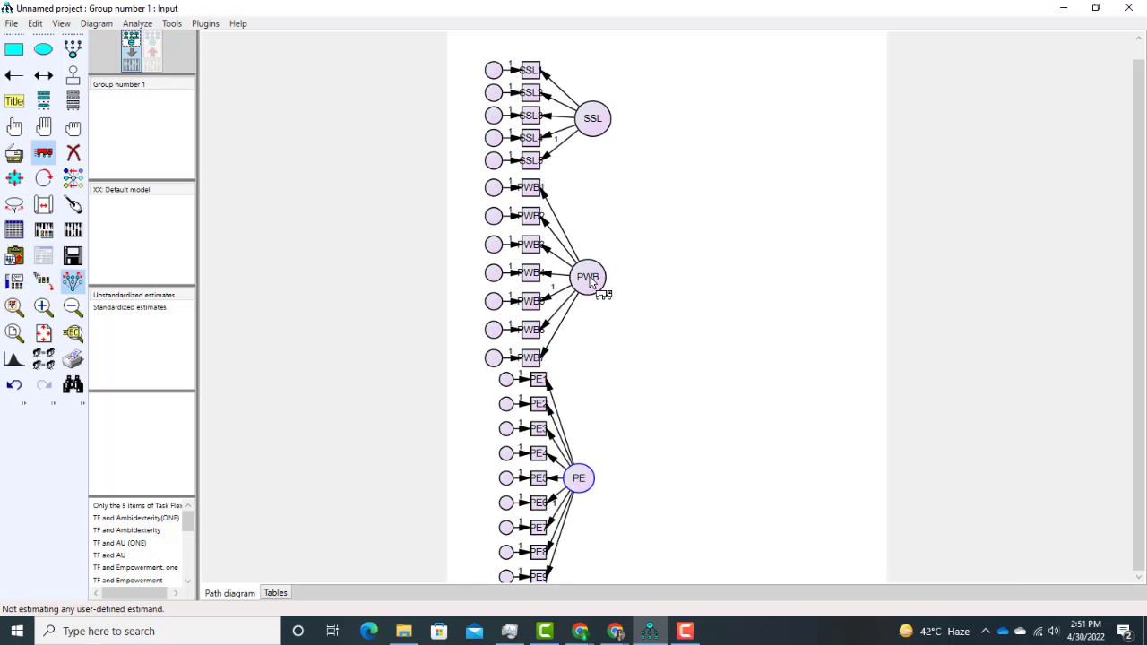
pyautogui.moveTo(542, 363); pyautogui.dragTo(591, 266)
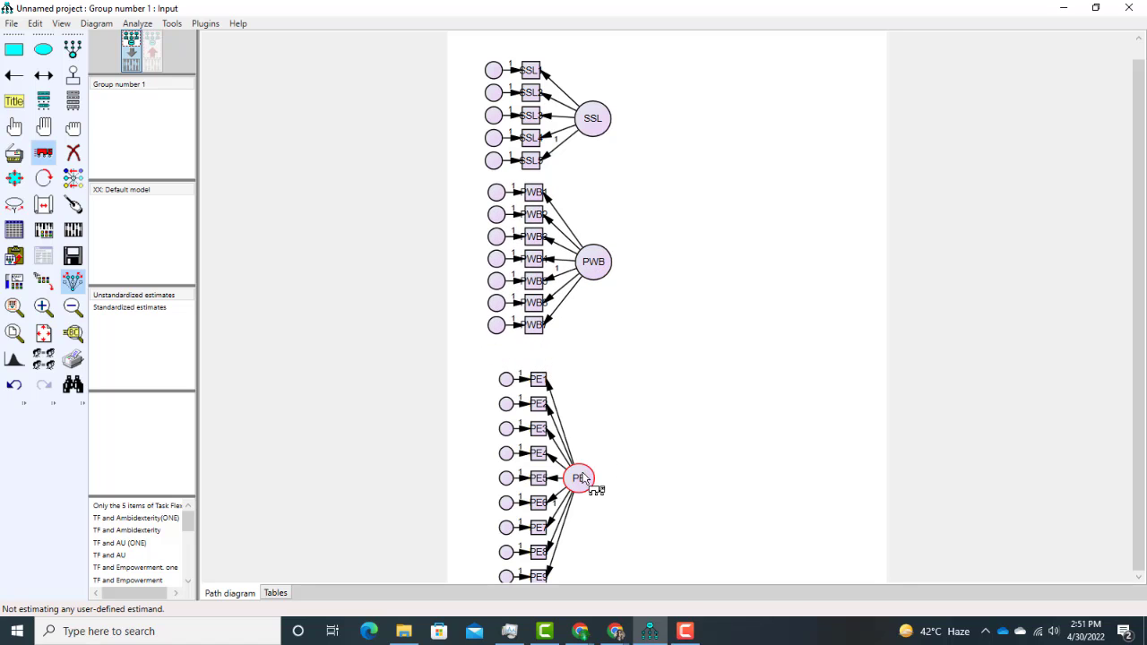
# - Move the PE construct up beneath PWB, align its latent circle with PWB's and tighten its indicator spacing
pyautogui.moveTo(582, 480); pyautogui.dragTo(576, 451)
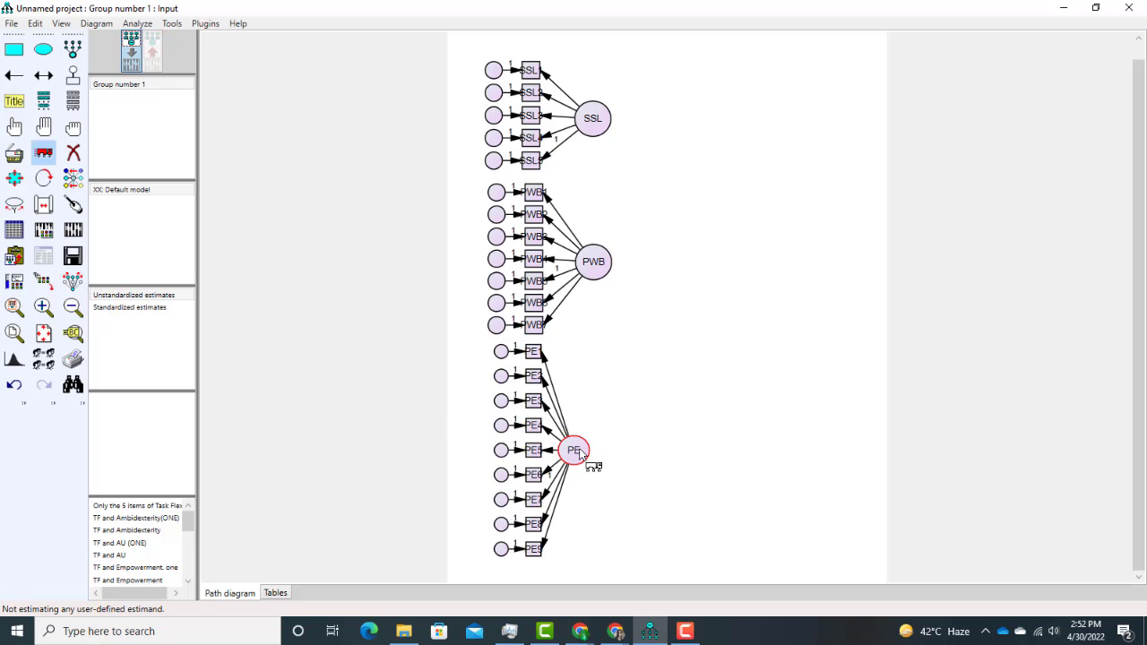
pyautogui.moveTo(581, 454); pyautogui.dragTo(600, 453)
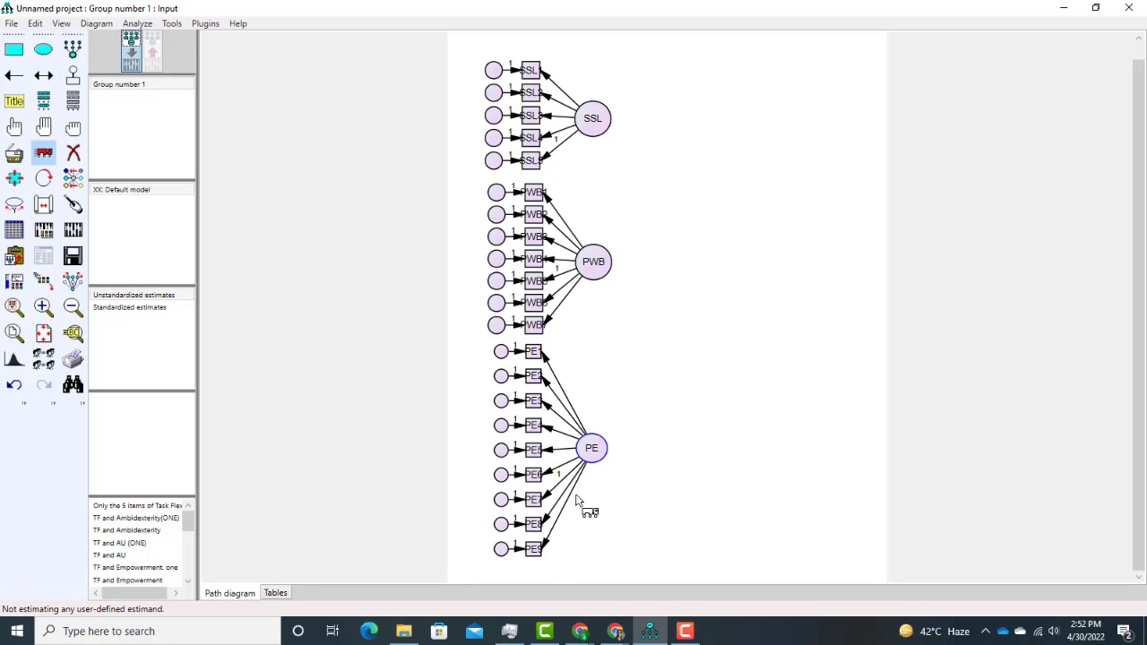
pyautogui.click(93, 306)
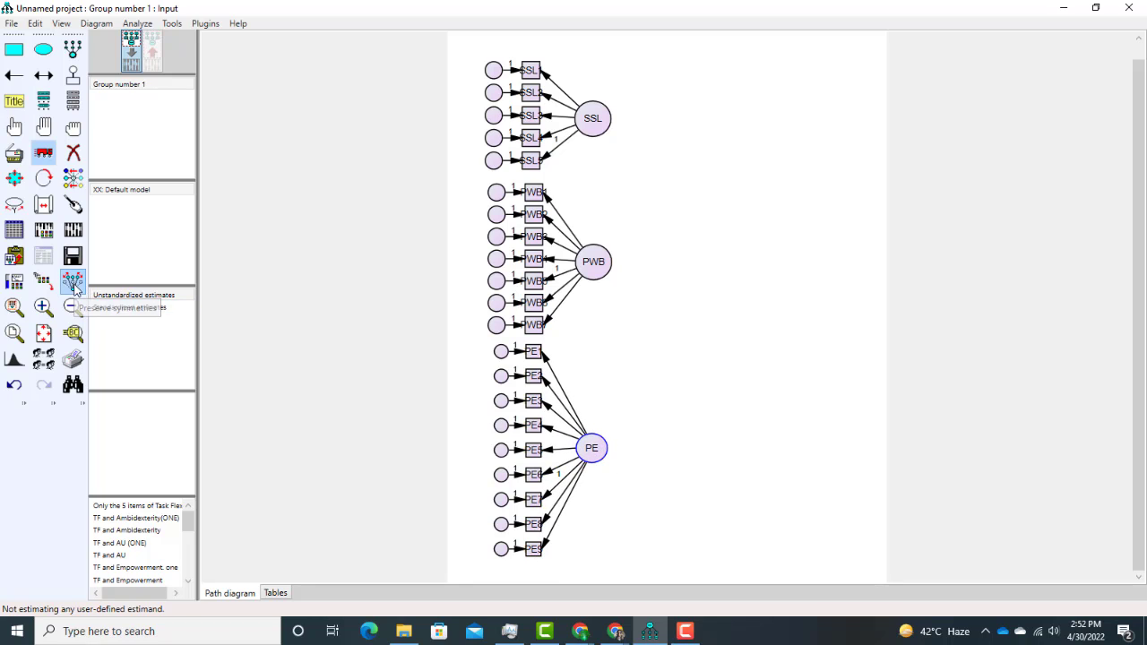
pyautogui.click(73, 280)
pyautogui.moveTo(537, 556); pyautogui.dragTo(537, 537)
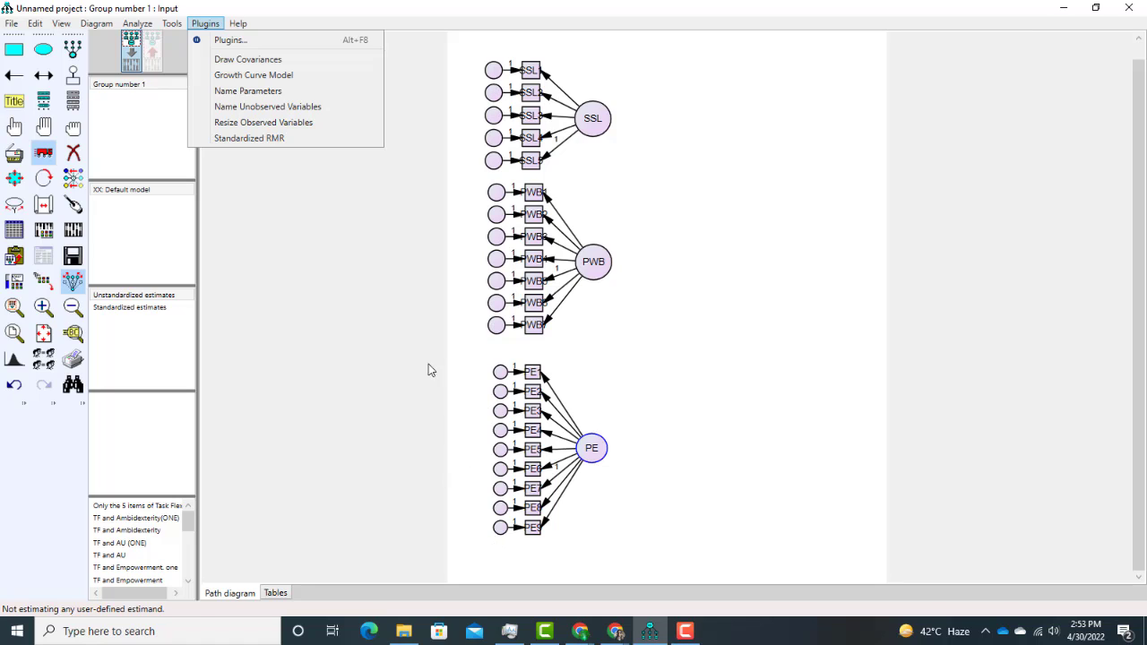
# - Name all unobserved error variables automatically and resize the observed variables to fit their labels
pyautogui.click(247, 109)
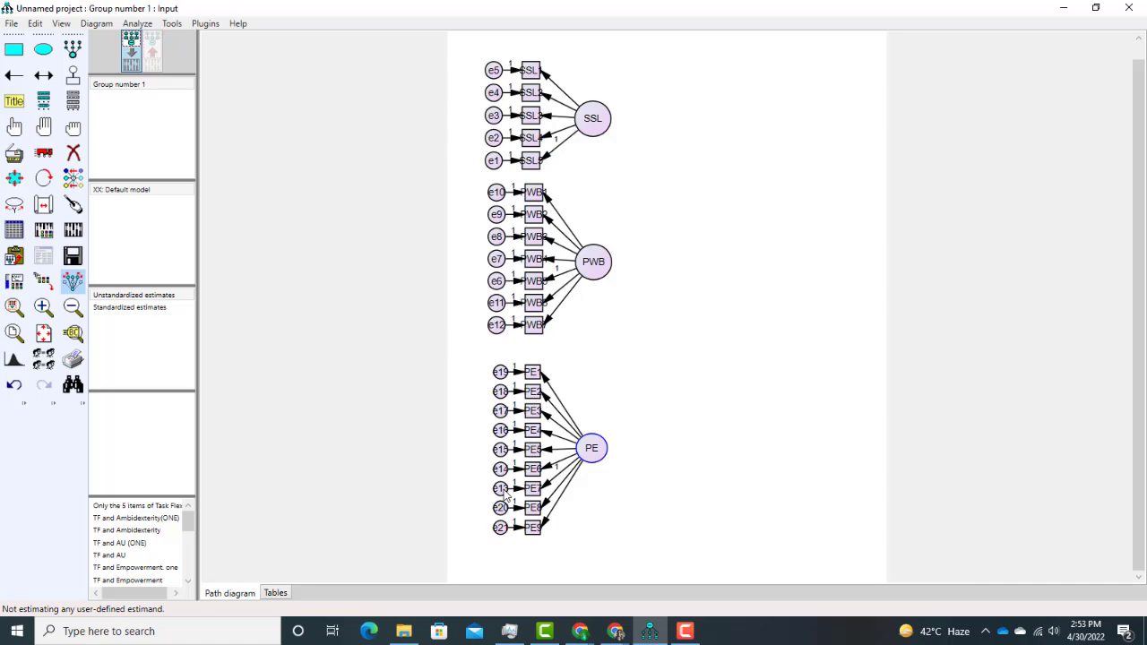
pyautogui.click(205, 23)
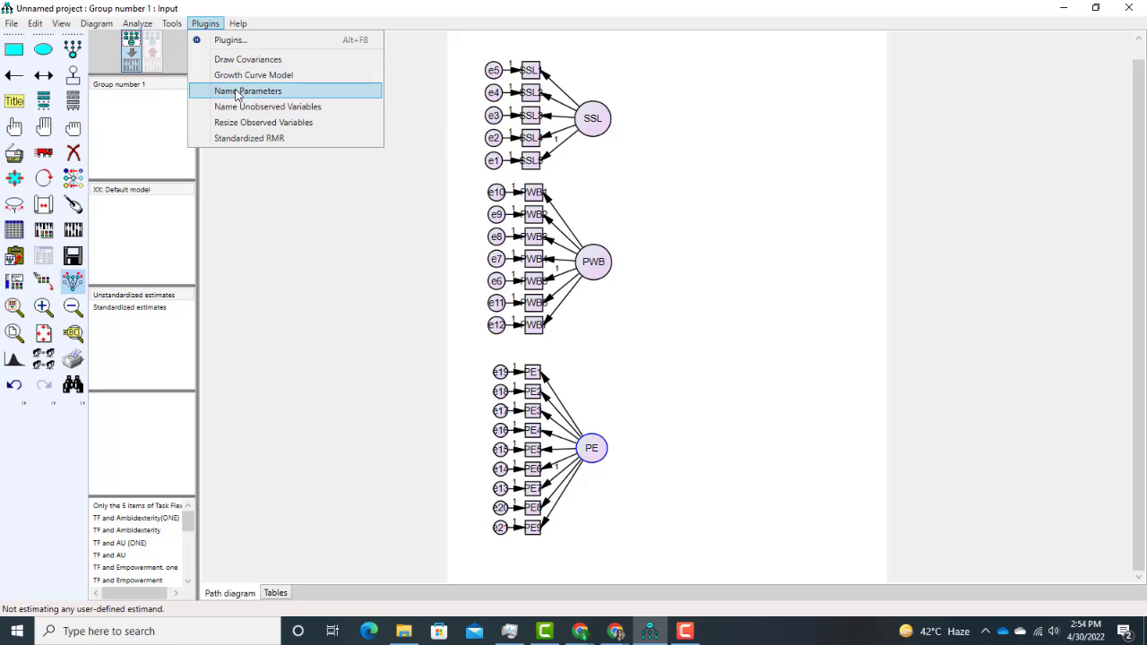
pyautogui.click(240, 122)
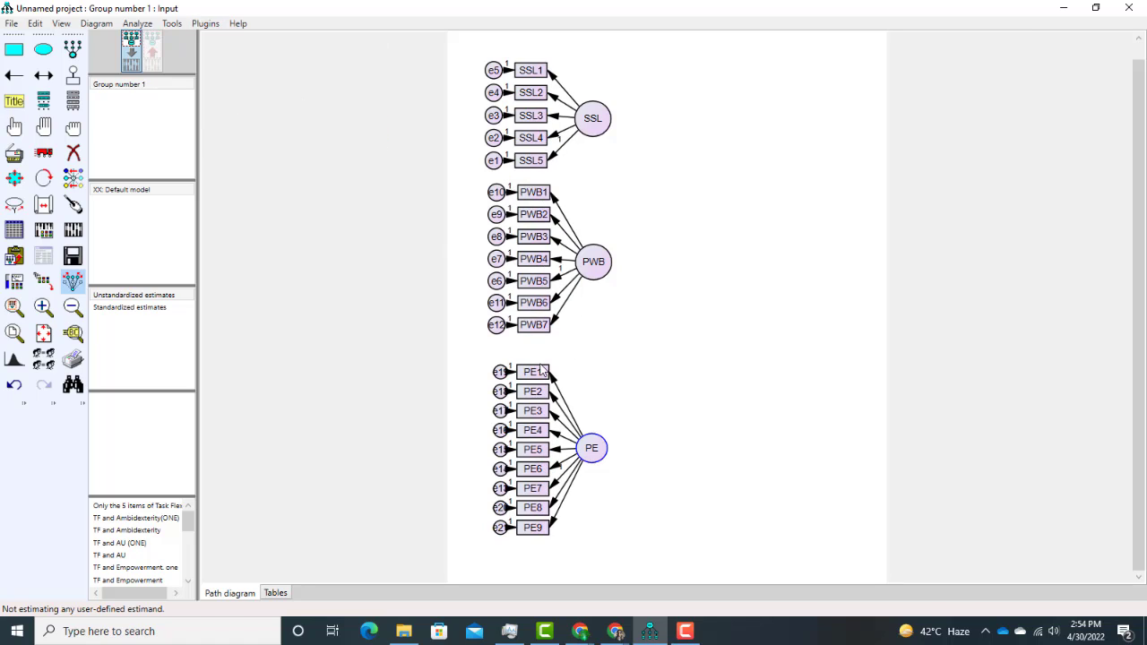
# - Move the error terms of SSL, PWB and PE outward, away from their indicator boxes
pyautogui.click(49, 160)
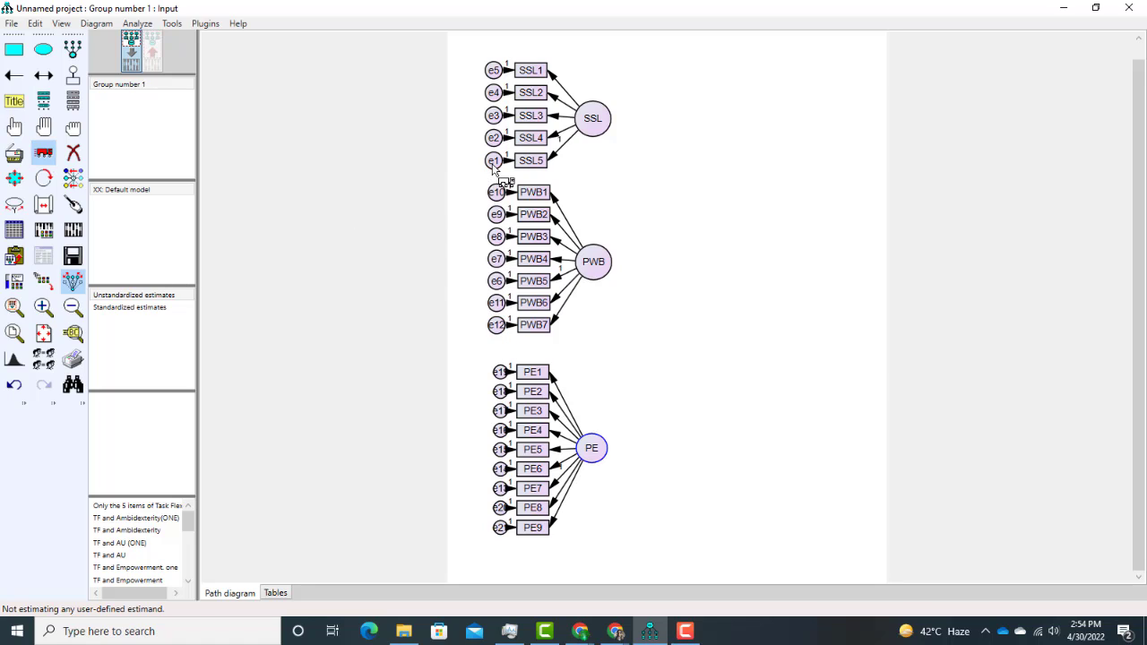
pyautogui.moveTo(494, 168); pyautogui.dragTo(487, 168)
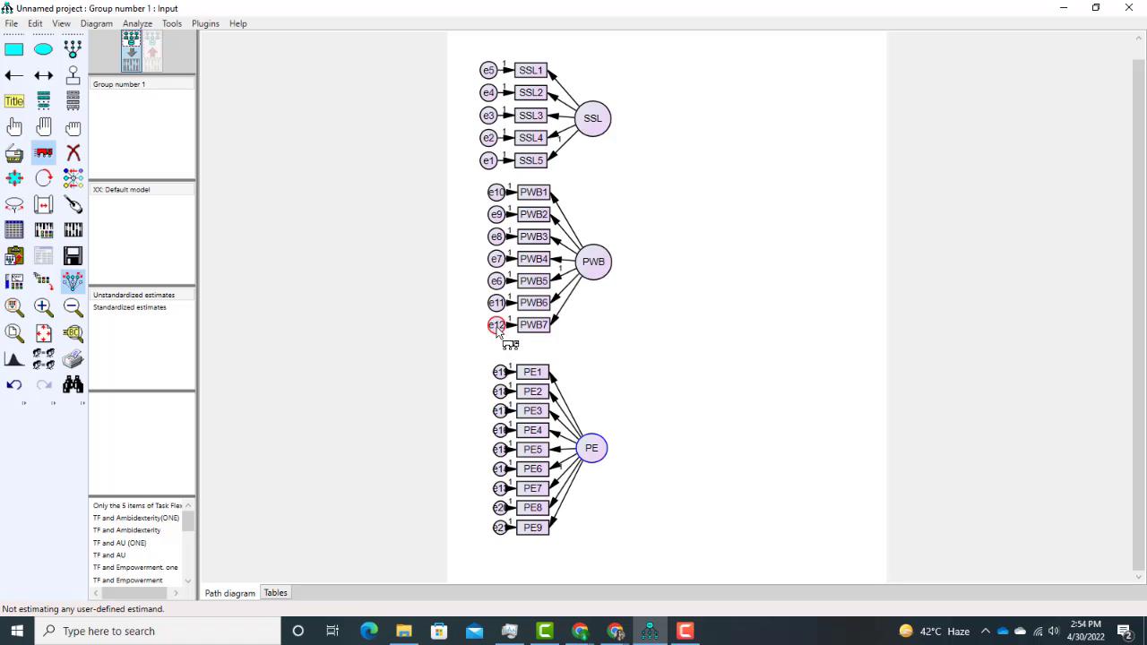
pyautogui.moveTo(498, 329); pyautogui.dragTo(491, 332)
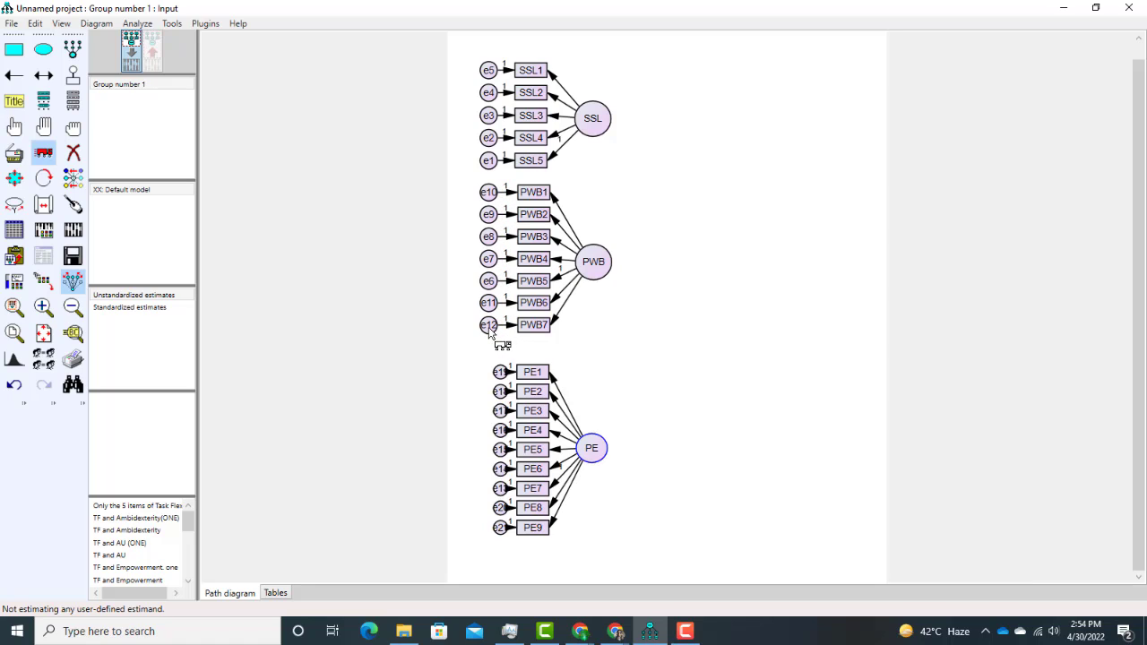
pyautogui.moveTo(500, 533); pyautogui.dragTo(489, 536)
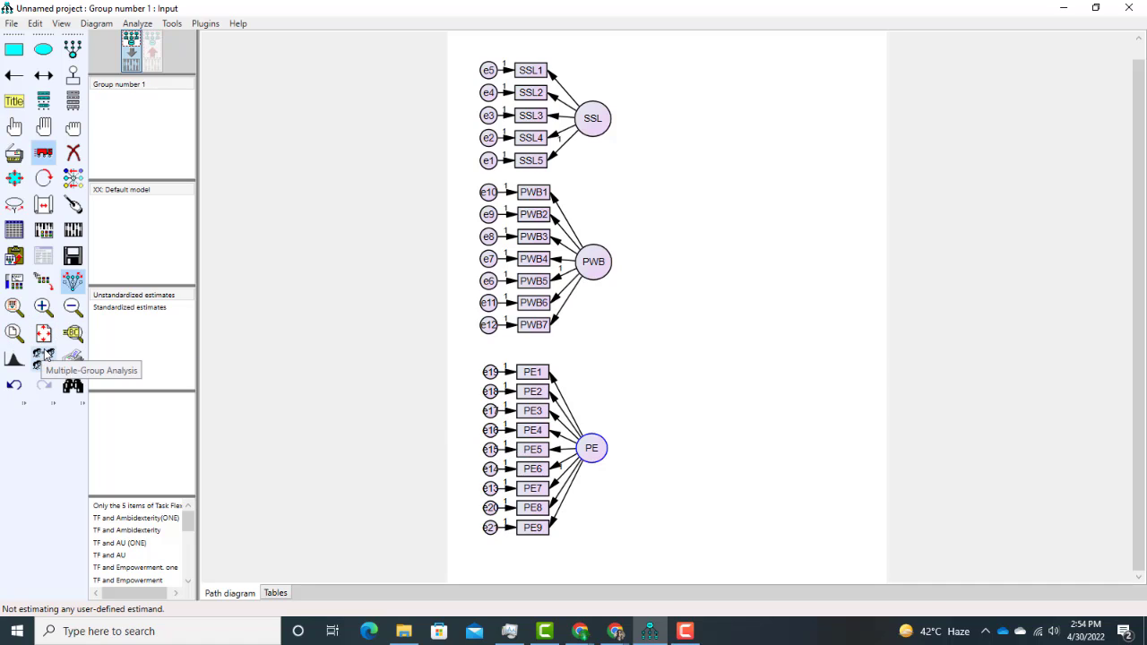
# - Turn off symmetry preservation and draw covariance arrows between SSL and PWB, PWB and PE, and SSL and PE
pyautogui.click(50, 81)
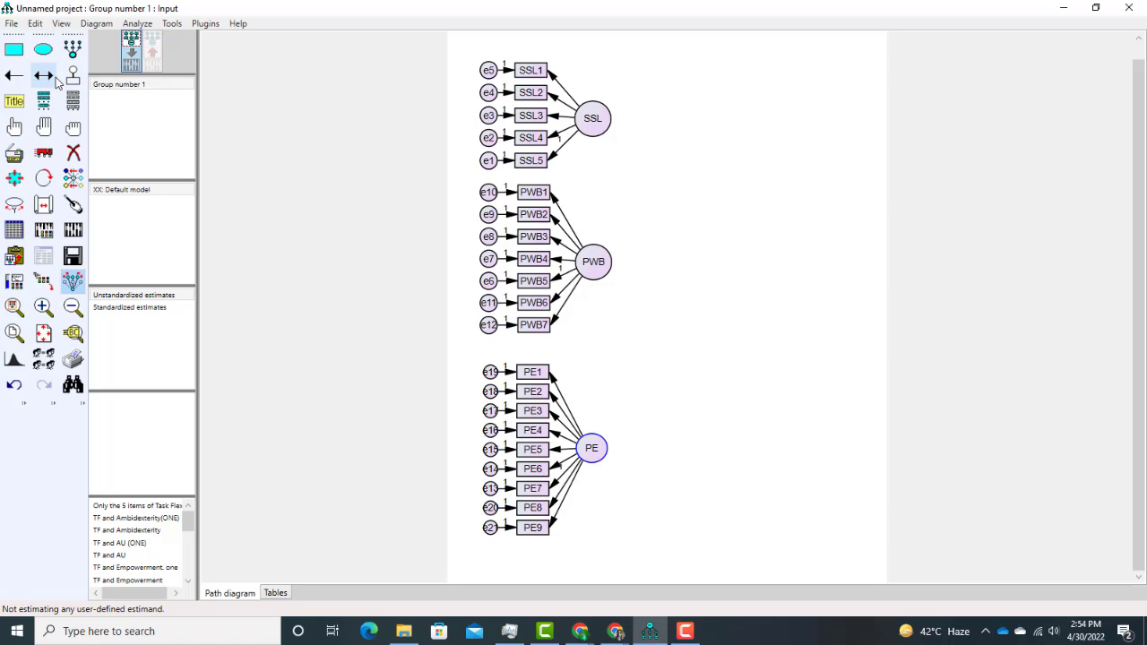
pyautogui.click(43, 100)
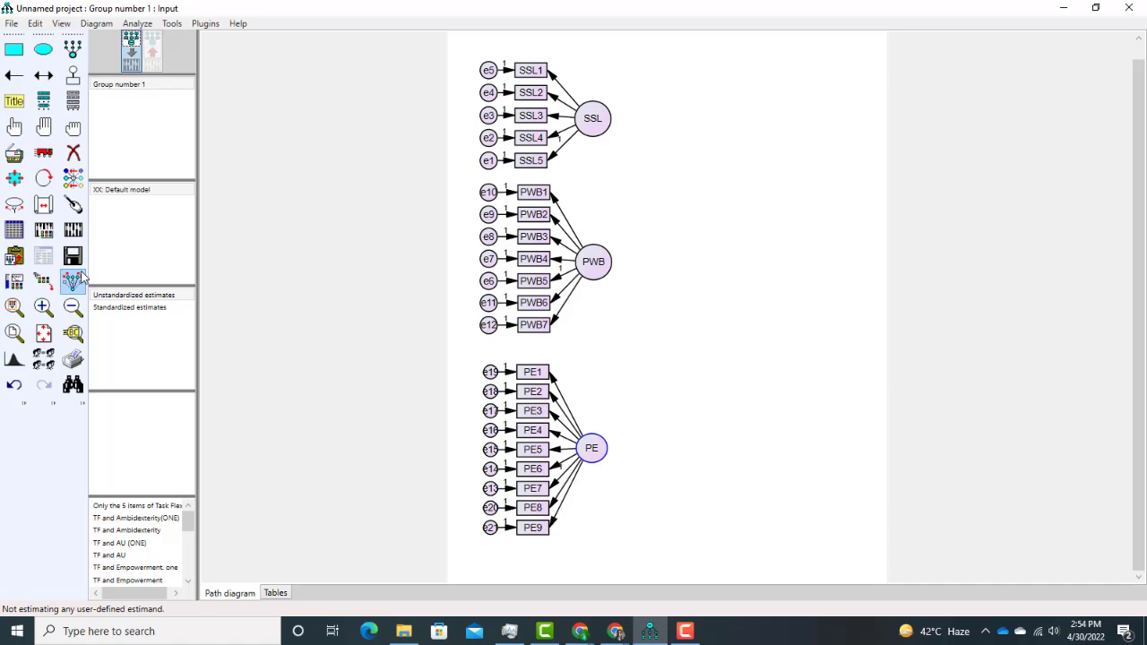
pyautogui.click(43, 75)
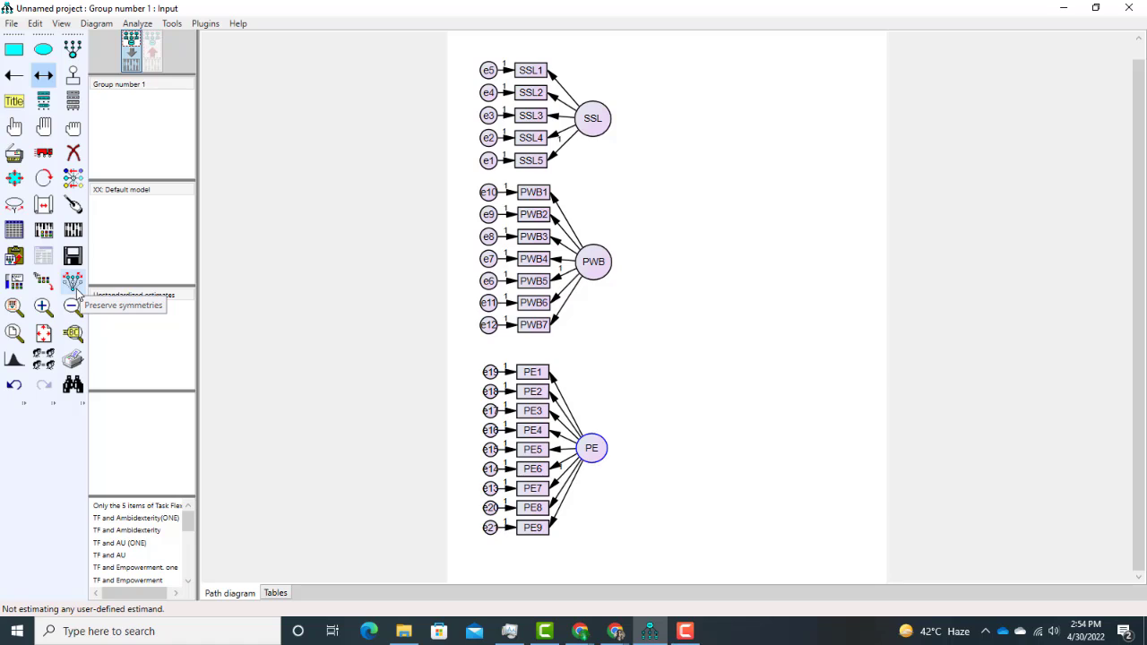
pyautogui.click(51, 79)
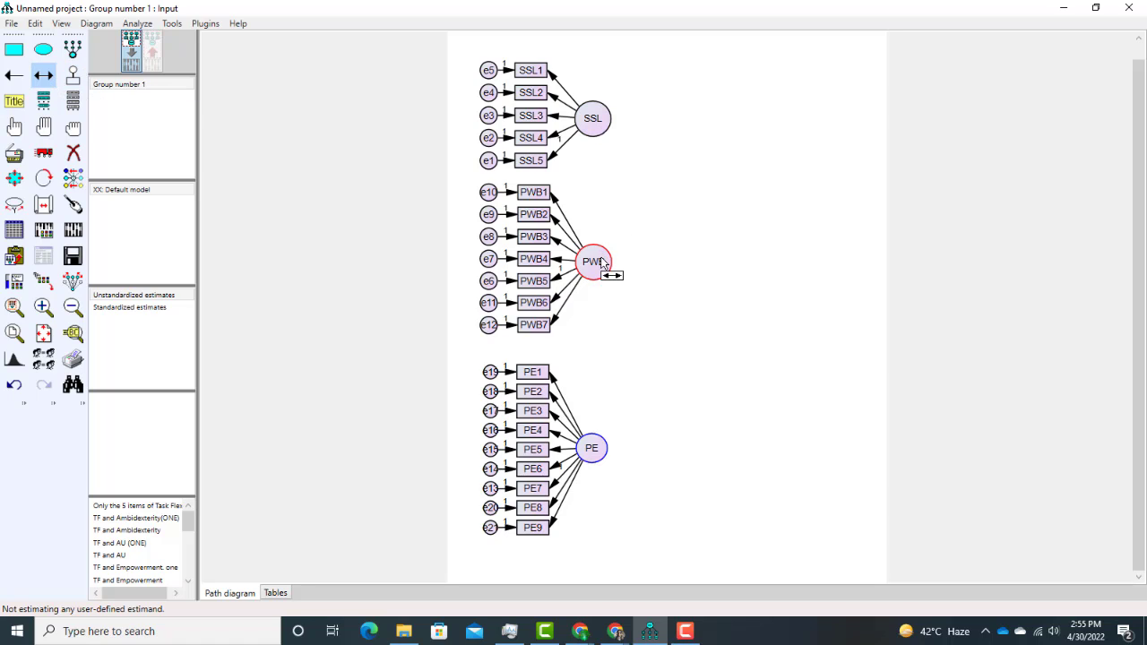
pyautogui.moveTo(598, 131); pyautogui.dragTo(591, 450)
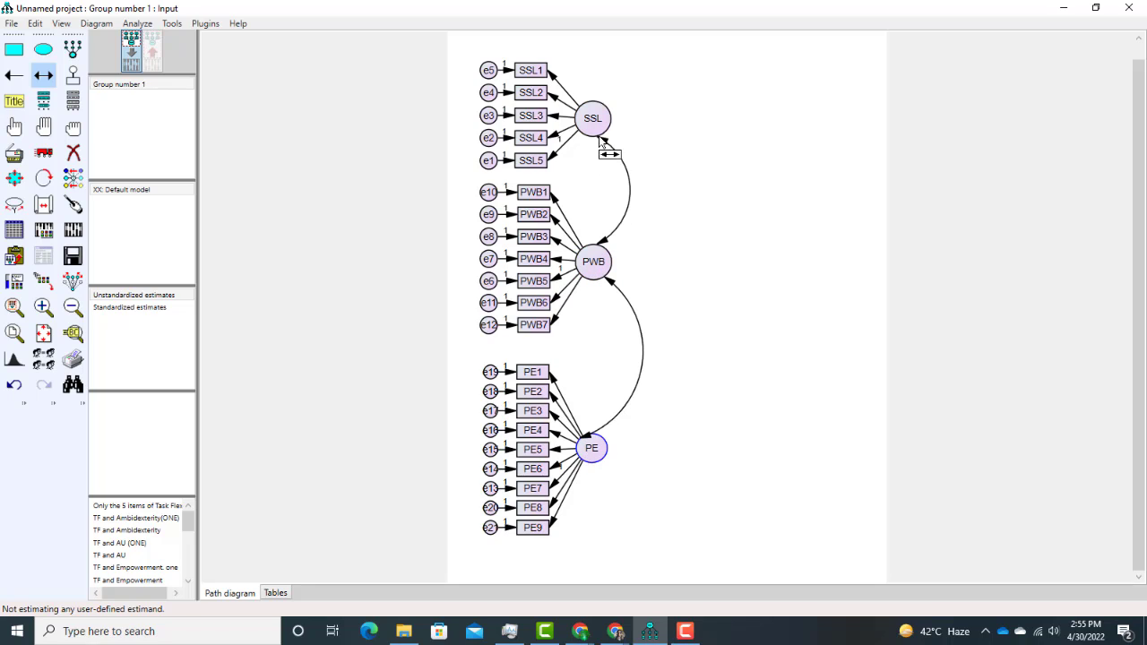
pyautogui.moveTo(606, 123); pyautogui.dragTo(601, 457)
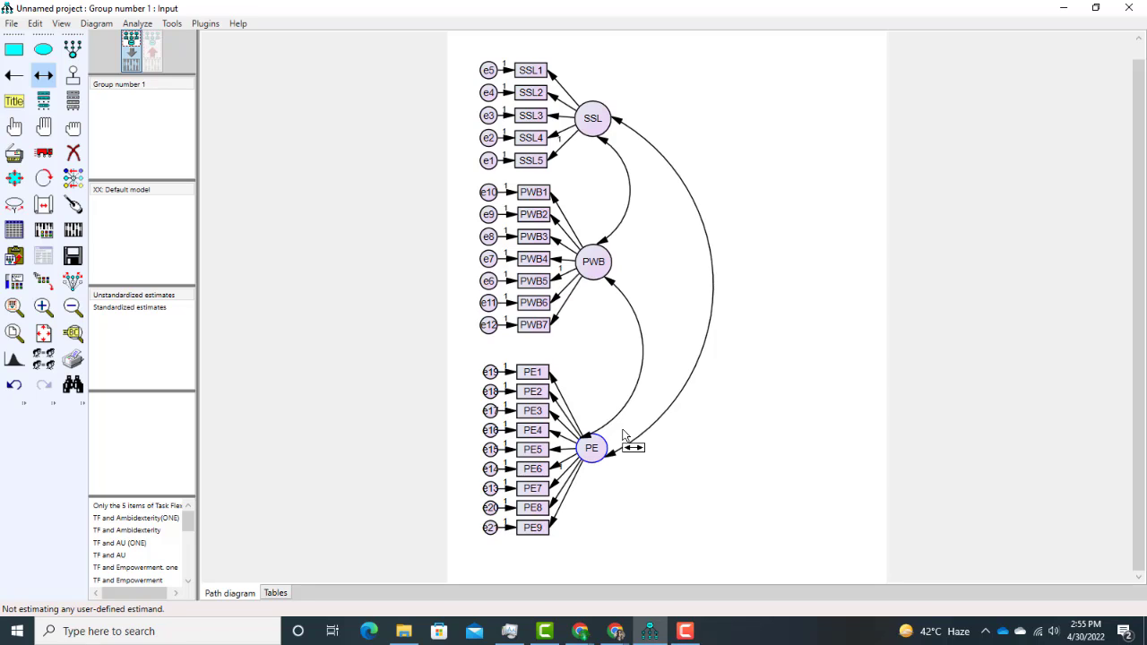
# - Request modification indices in the output settings of the analysis properties
pyautogui.click(43, 230)
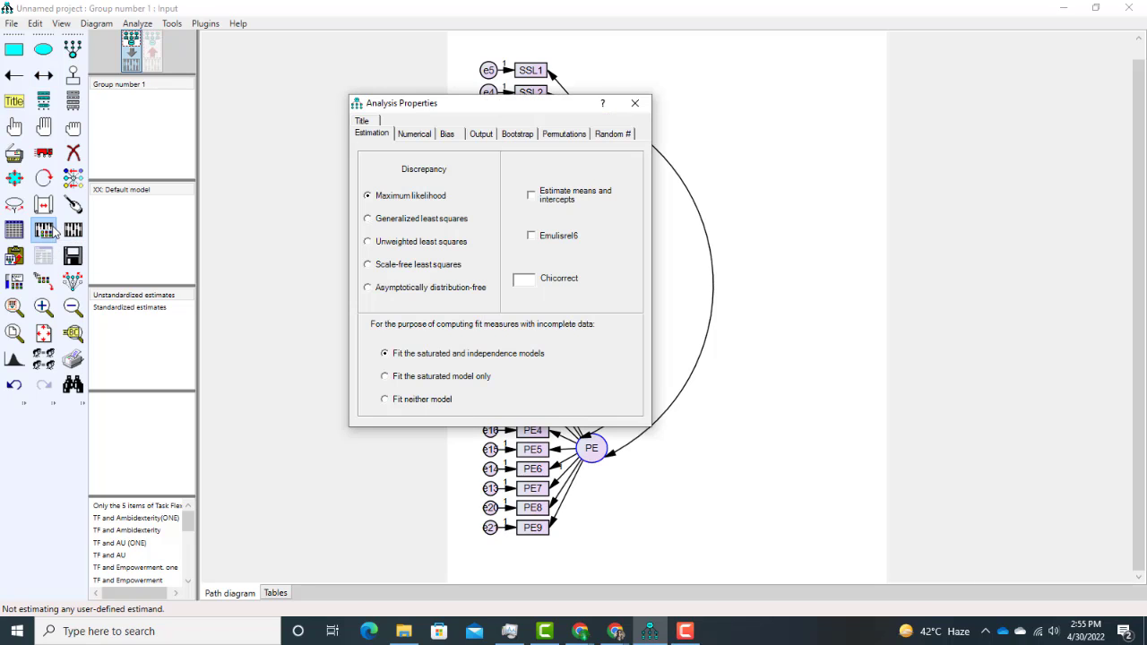
pyautogui.click(484, 136)
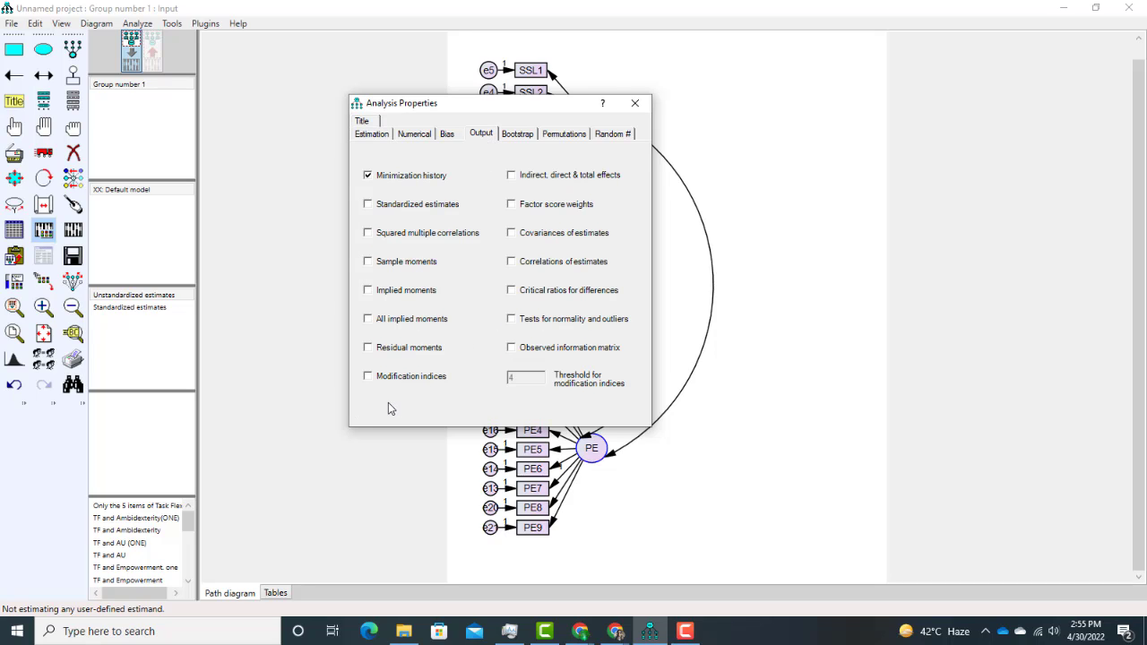
pyautogui.click(371, 379)
pyautogui.click(371, 379)
pyautogui.click(636, 106)
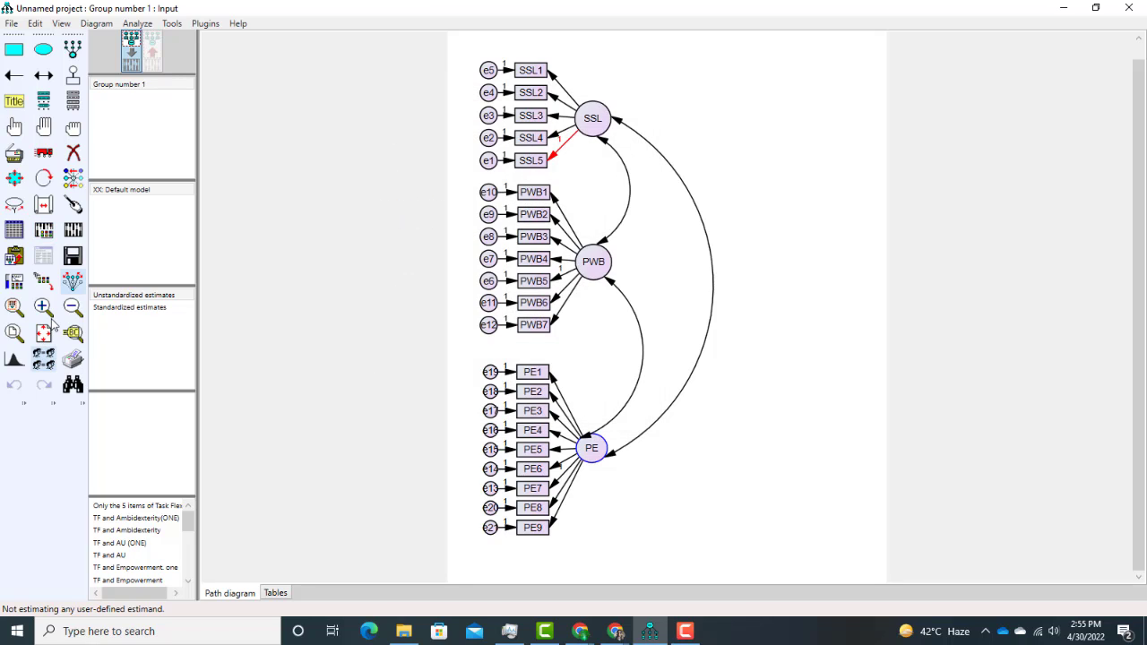
# - Calculate the estimates, saving the model as CFA.SSL in the CFA (Teaching) folder on New Volume (Z:)
pyautogui.click(74, 231)
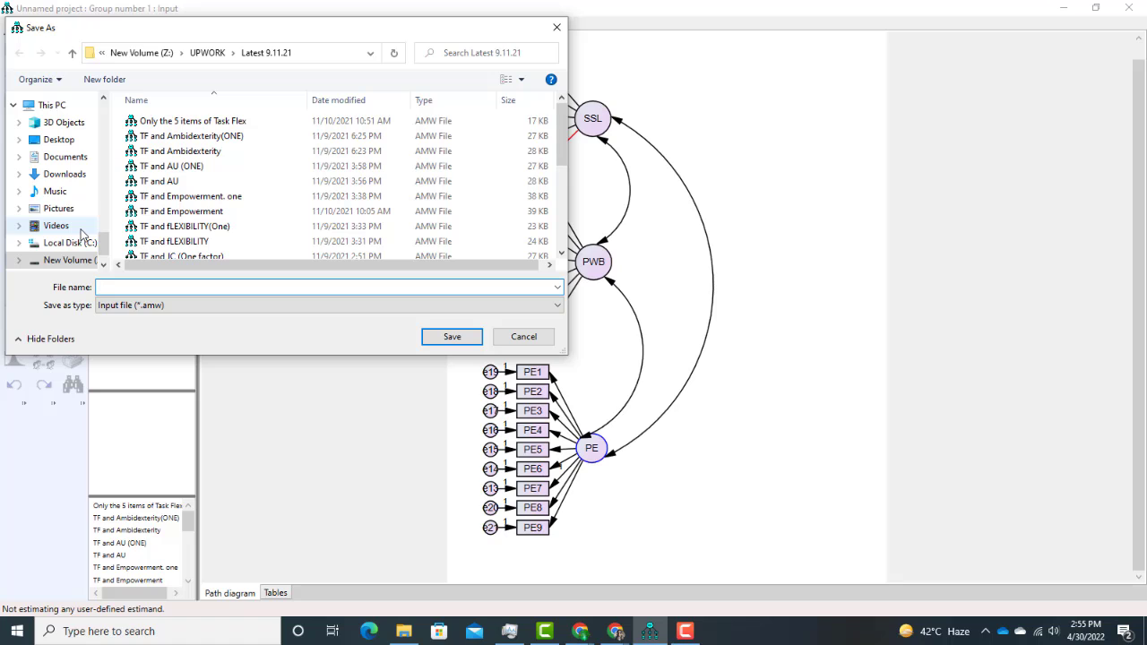
pyautogui.click(56, 106)
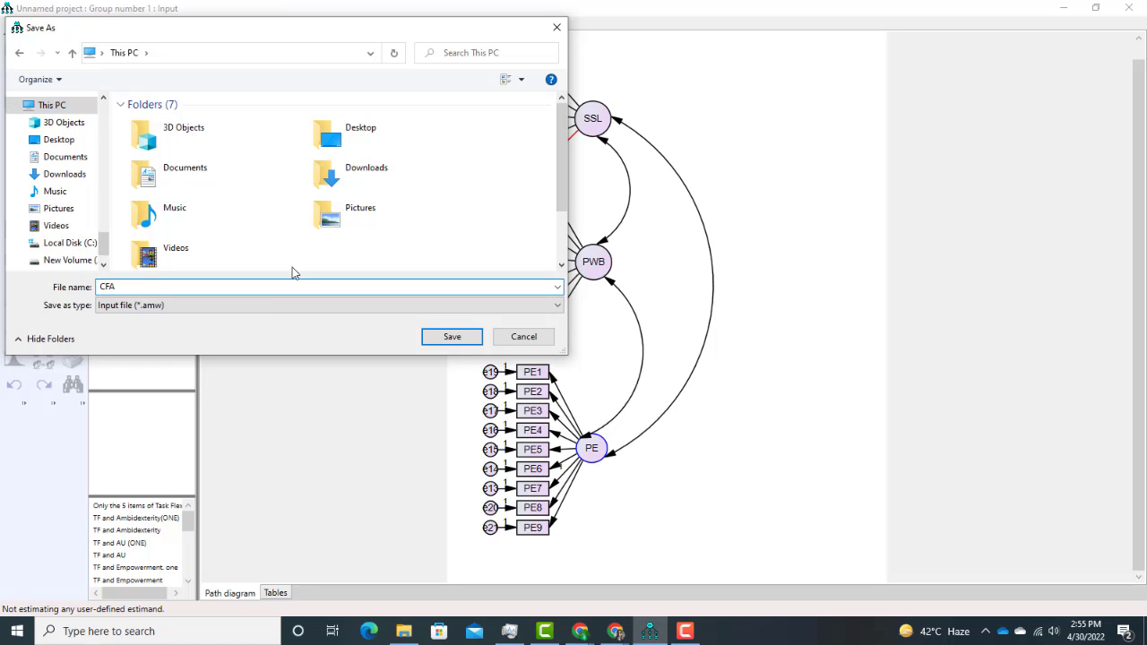
pyautogui.click(437, 338)
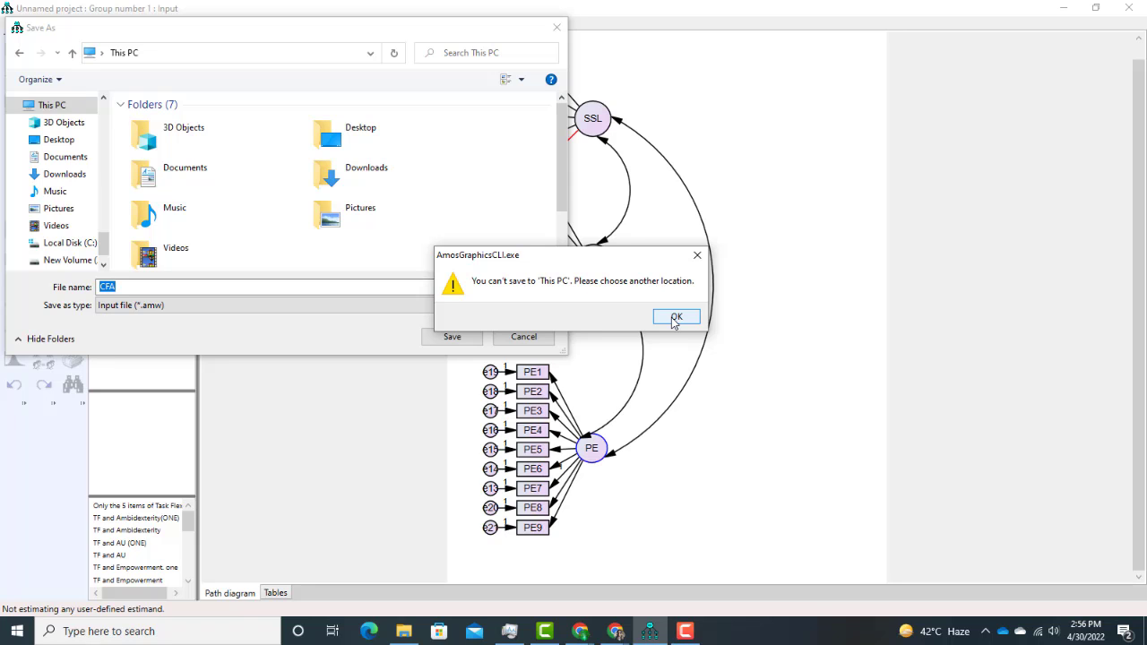
pyautogui.click(676, 317)
pyautogui.moveTo(101, 247); pyautogui.dragTo(102, 255)
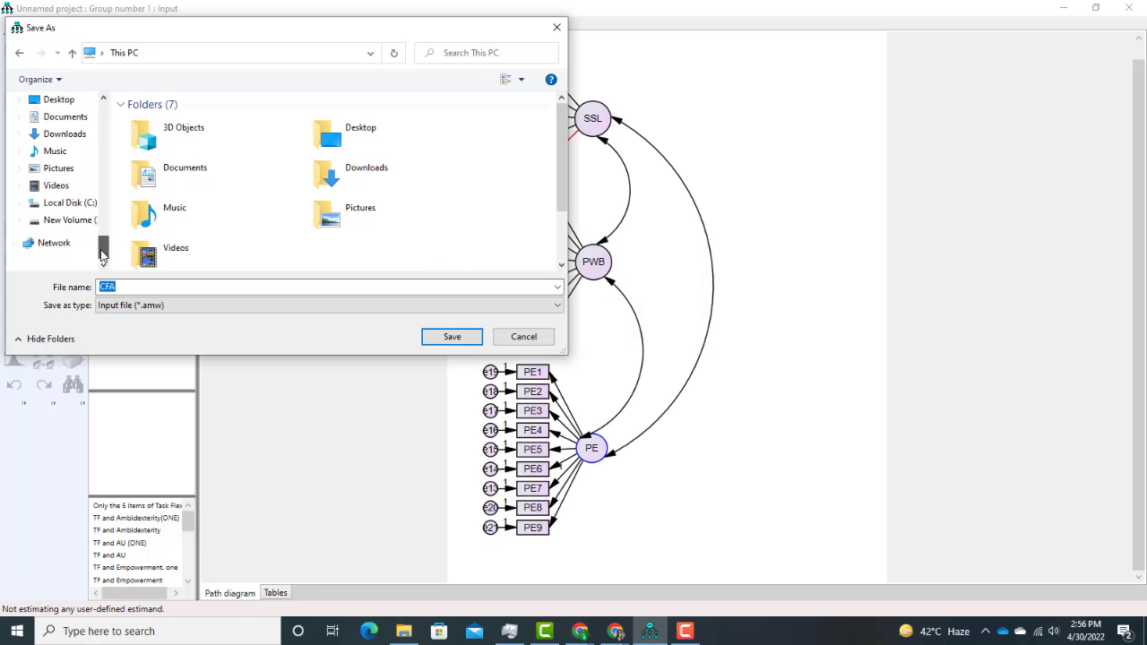
pyautogui.click(76, 222)
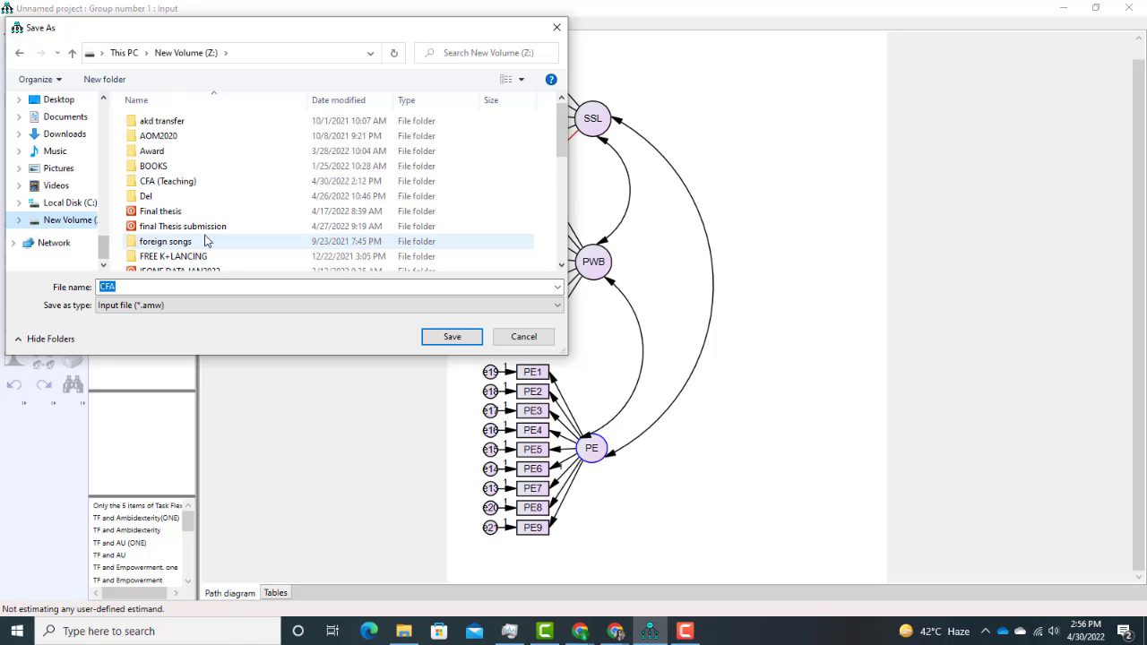
pyautogui.doubleClick(179, 181)
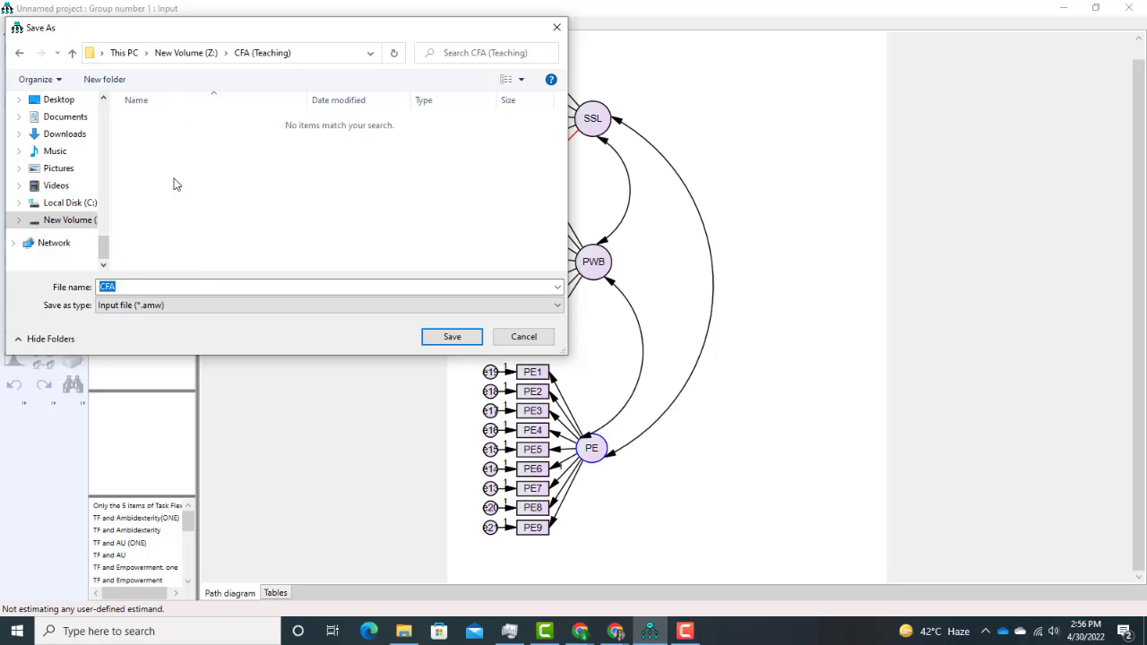
pyautogui.click(161, 288)
pyautogui.click(451, 336)
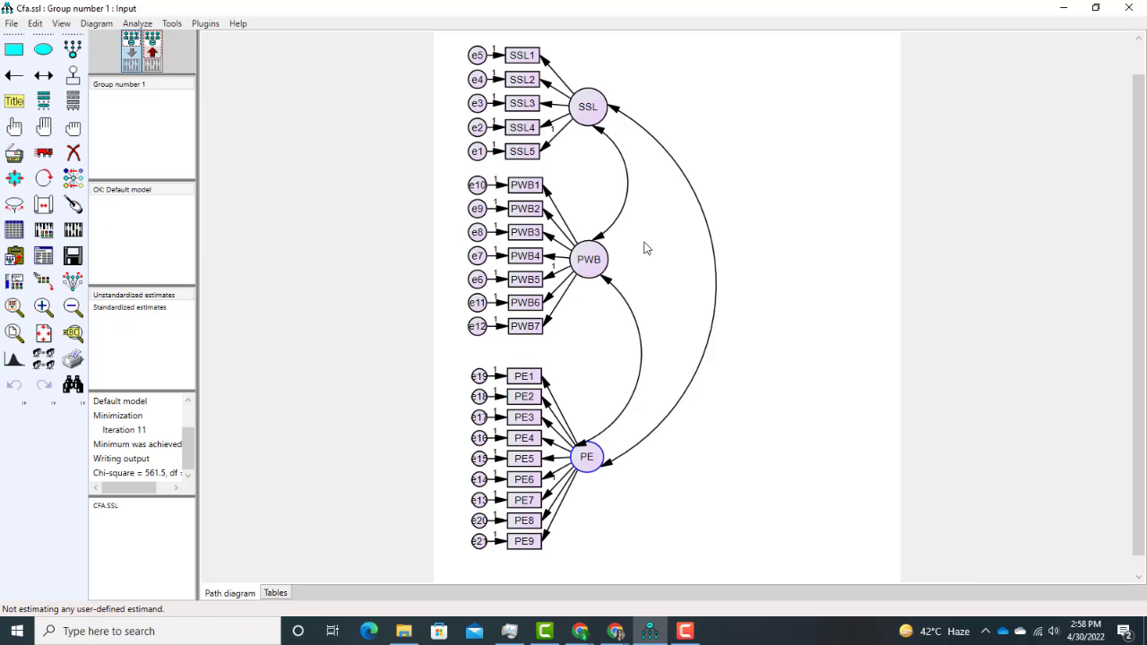
# - Show the output path diagram with standardized estimates and examine the factor loadings and the correlations between SSL, PWB and PE
pyautogui.click(153, 57)
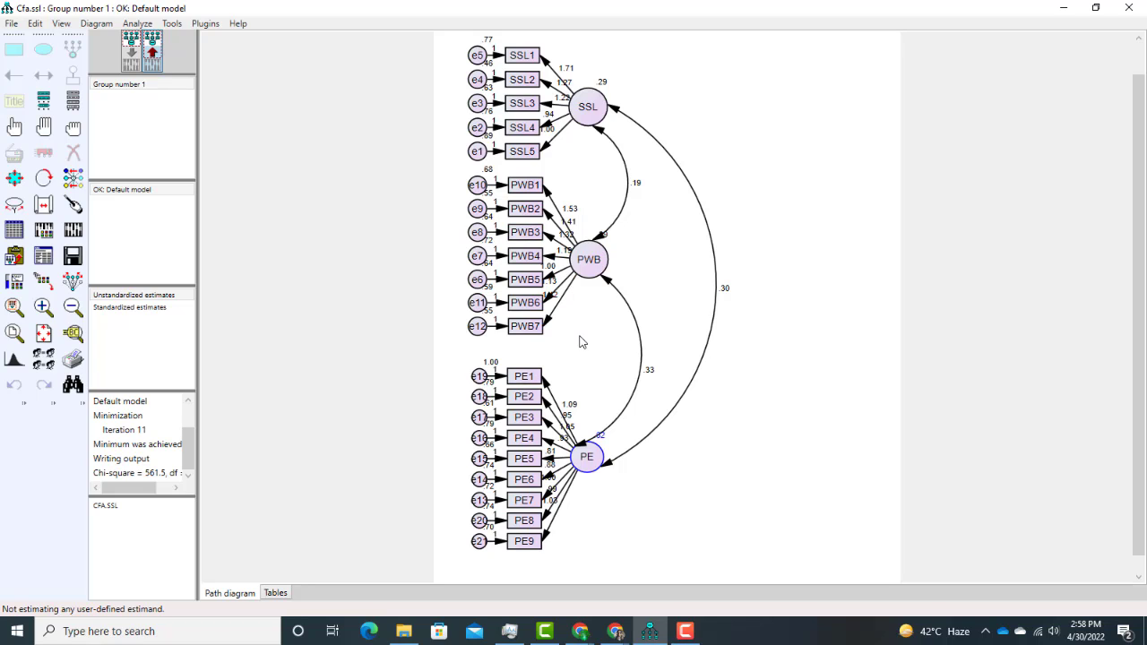
pyautogui.doubleClick(147, 311)
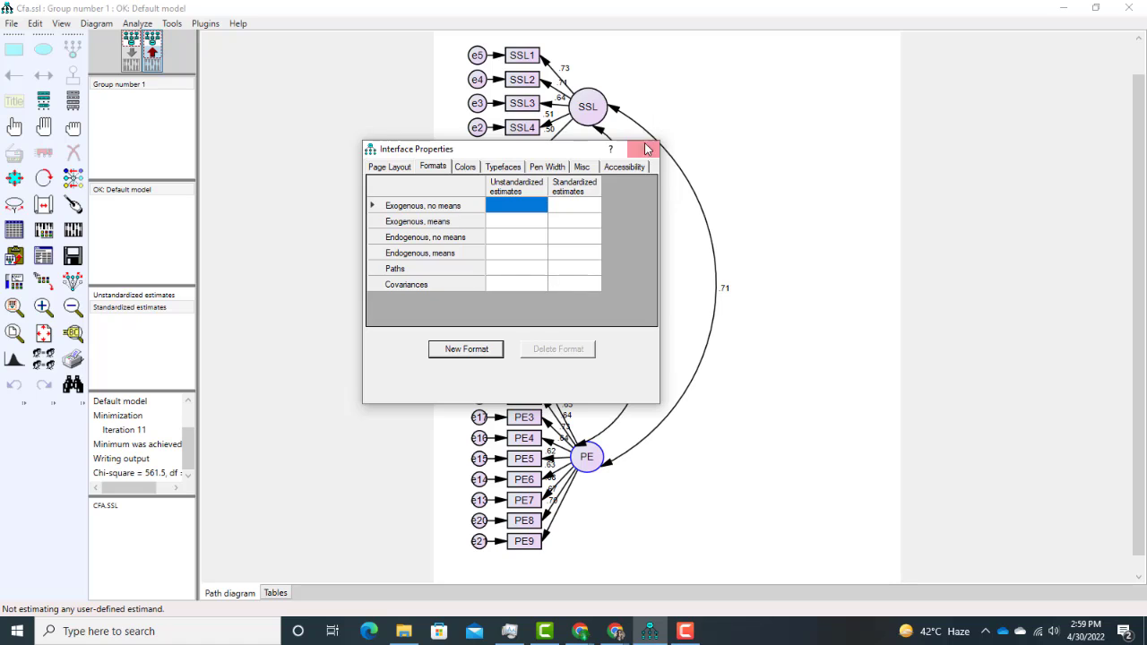
pyautogui.click(645, 149)
pyautogui.doubleClick(106, 309)
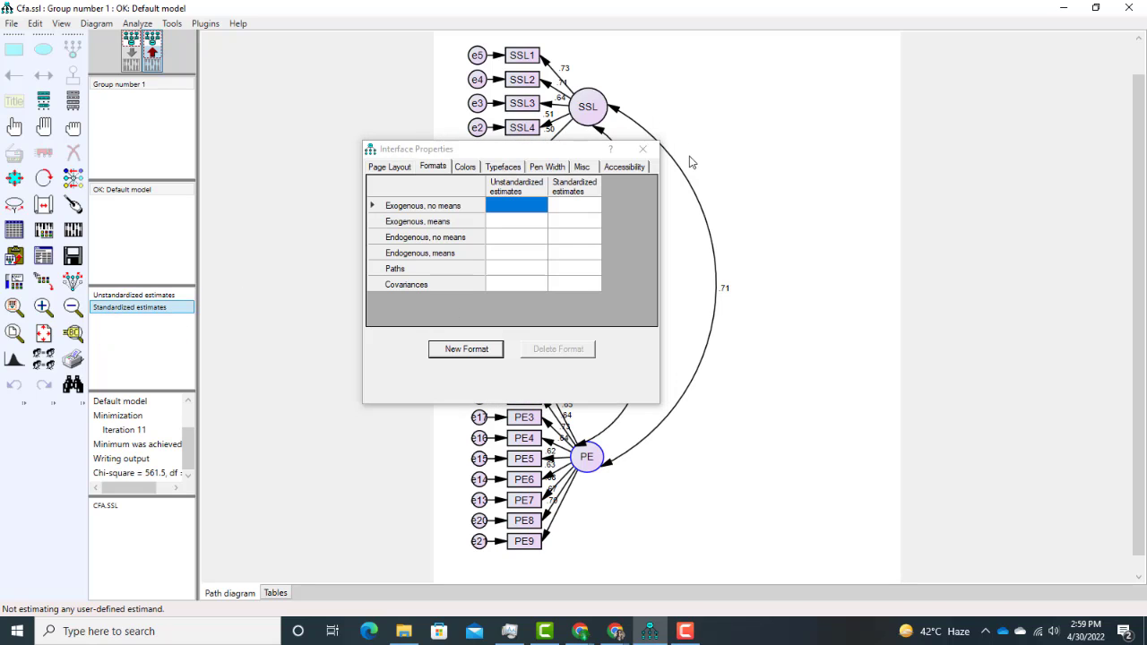
pyautogui.click(642, 148)
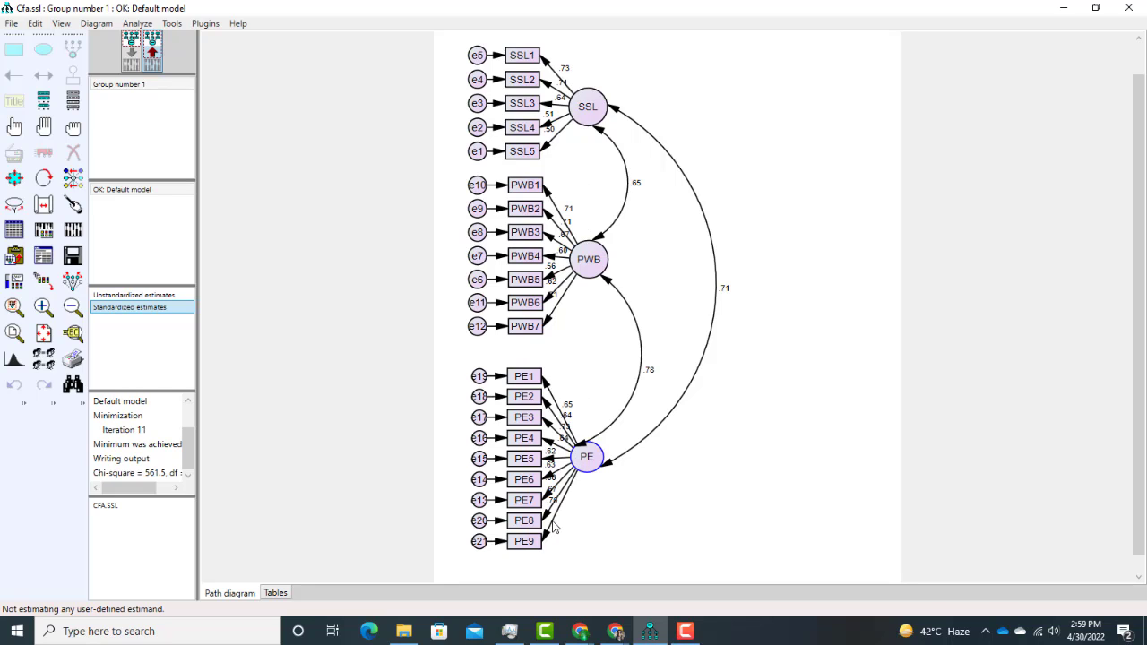
pyautogui.scroll(1, 554, 527)
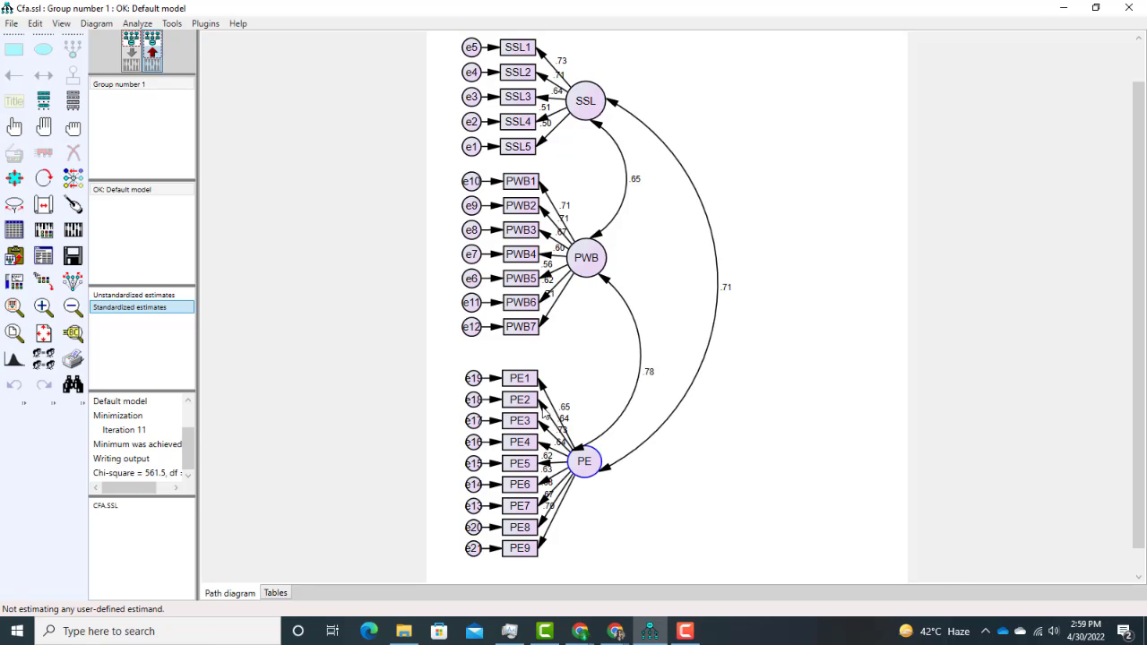
# - Open the text output full-size at Model Fit and examine the CMIN, RMR, GFI, baseline comparison and RMSEA indices
pyautogui.click(45, 258)
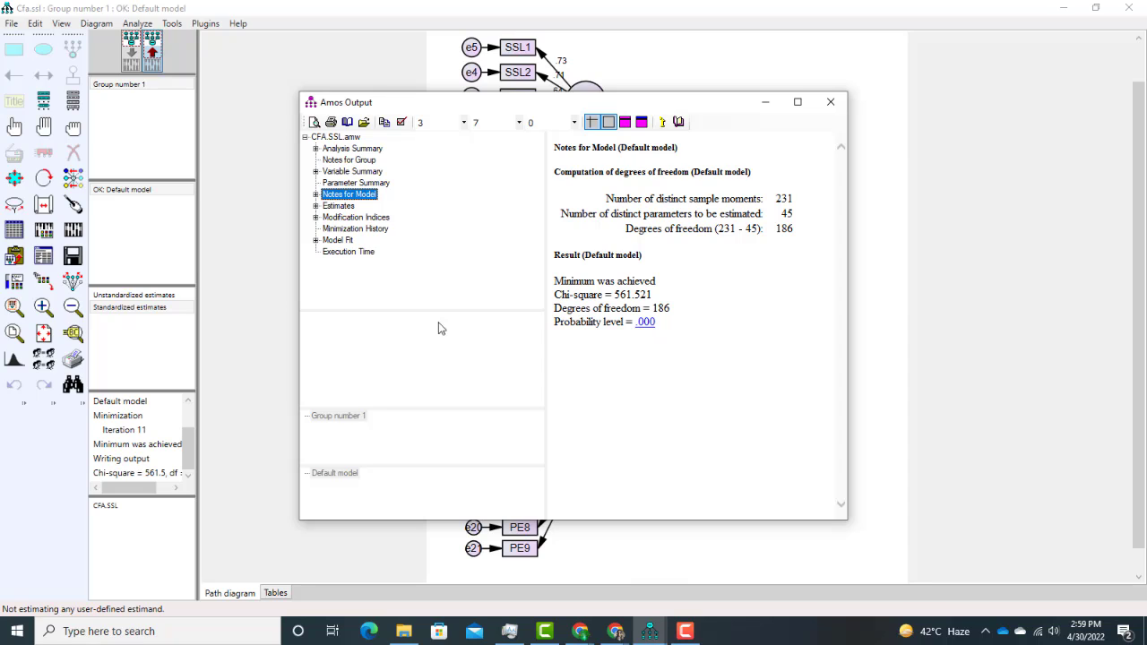
pyautogui.click(338, 242)
pyautogui.click(798, 103)
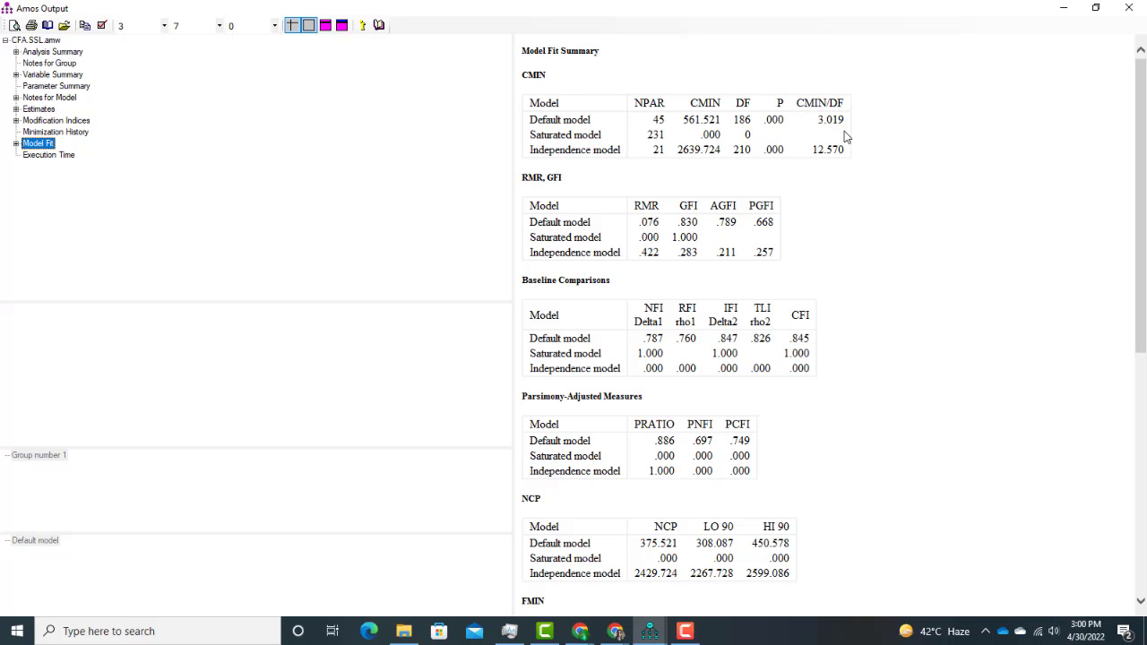
pyautogui.scroll(-3, 654, 534)
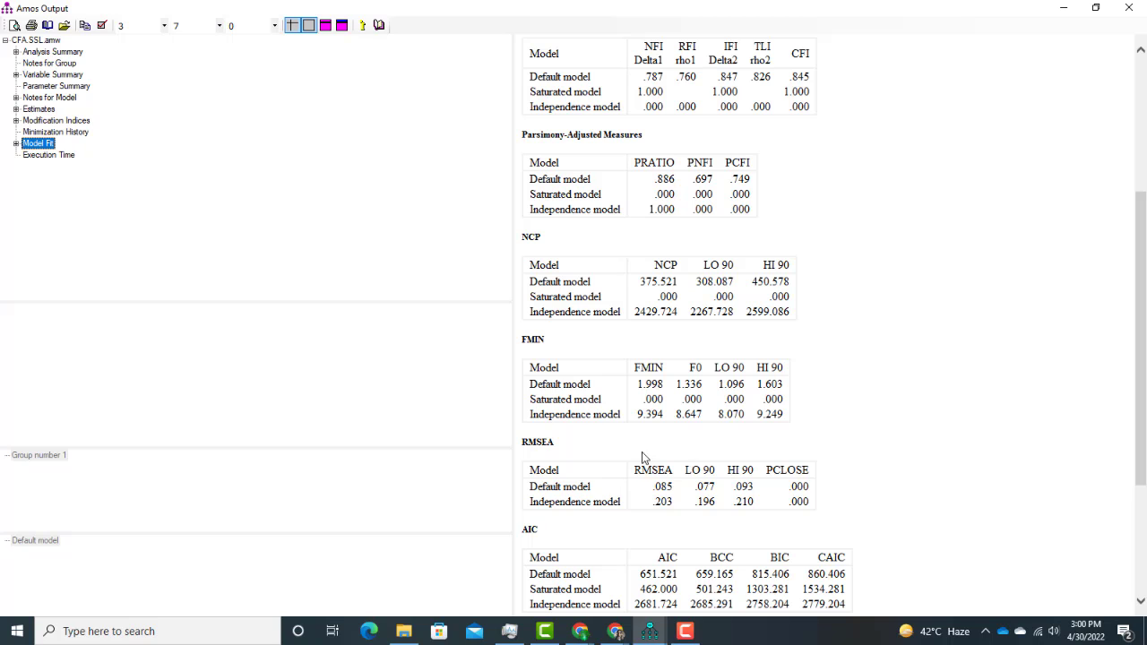
pyautogui.scroll(2, 679, 513)
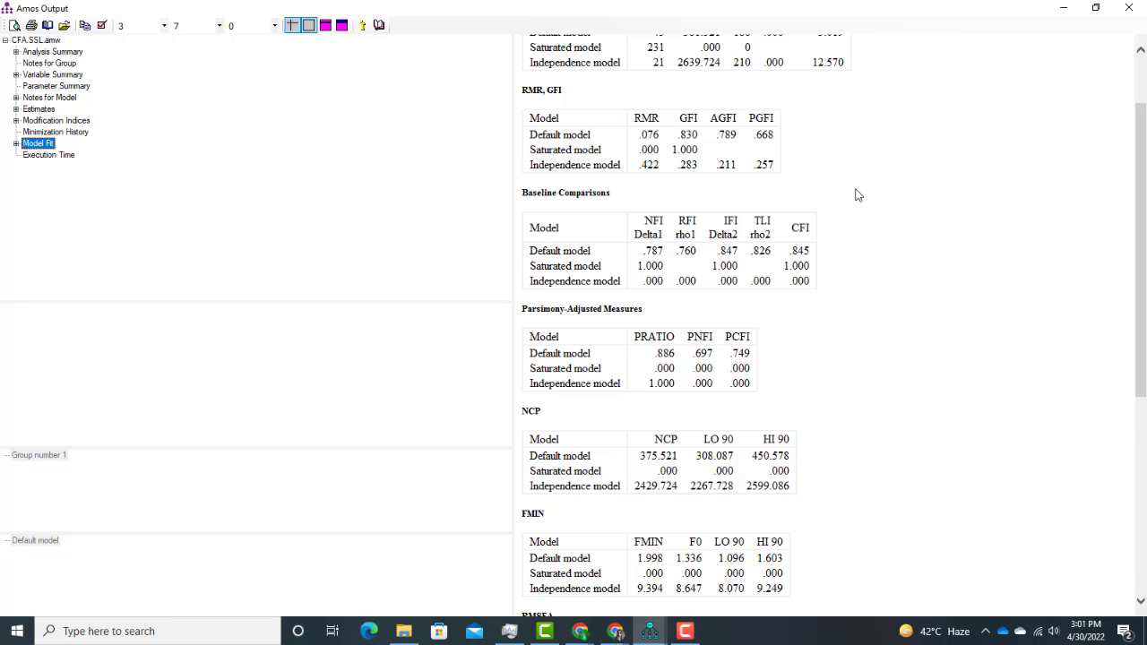
pyautogui.scroll(-5, 858, 192)
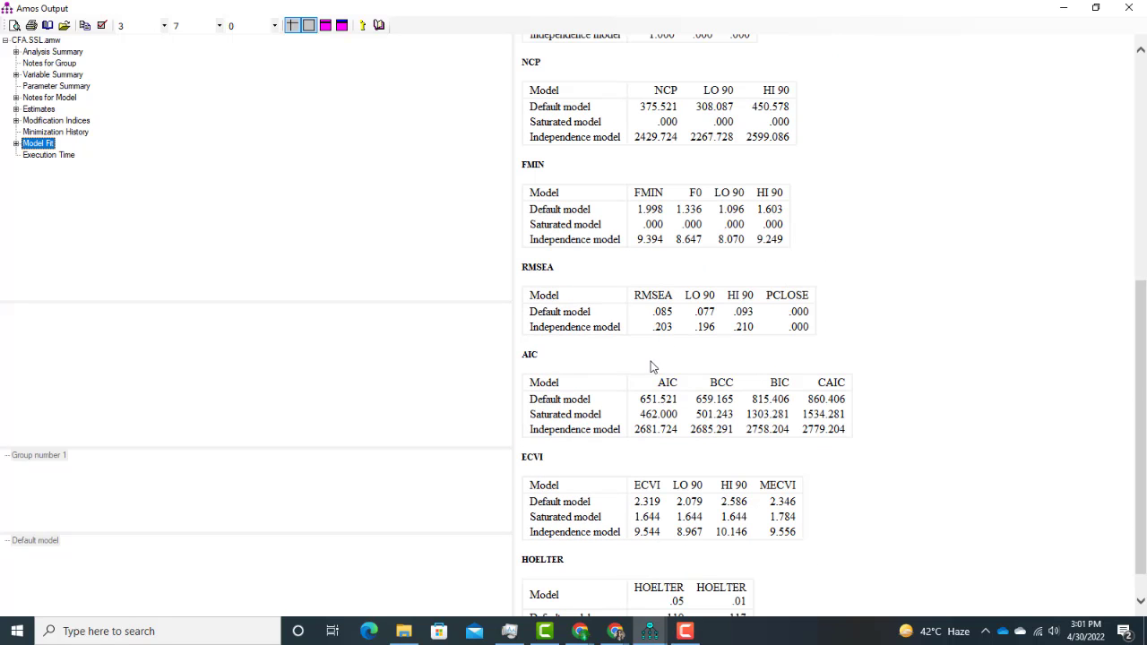